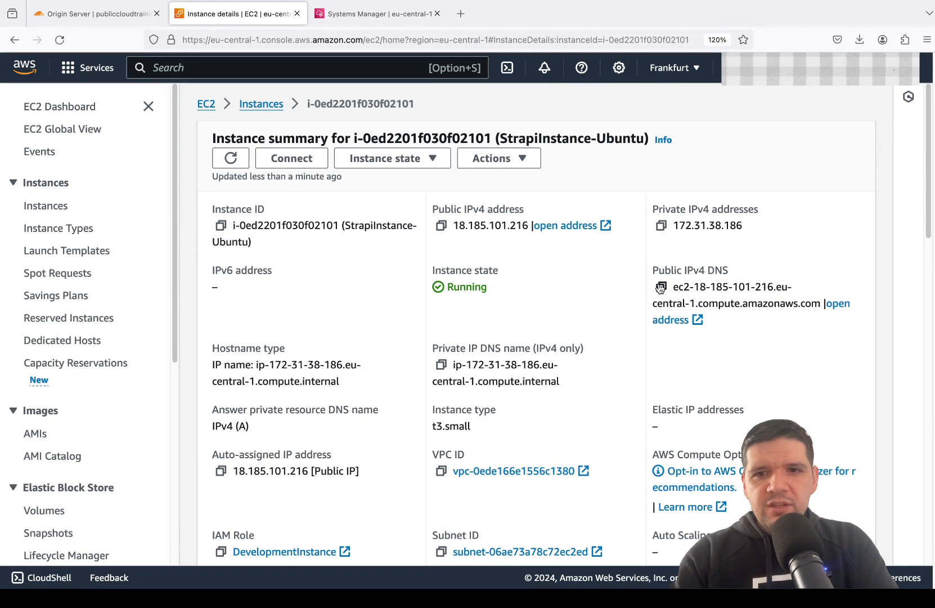
Load the StrapiInstance-Ubuntu instance's public IPv4 DNS address over HTTPS in a new tab and open the Strapi administration
click(661, 286)
click(463, 17)
key(ctrl+v)
key(Return)
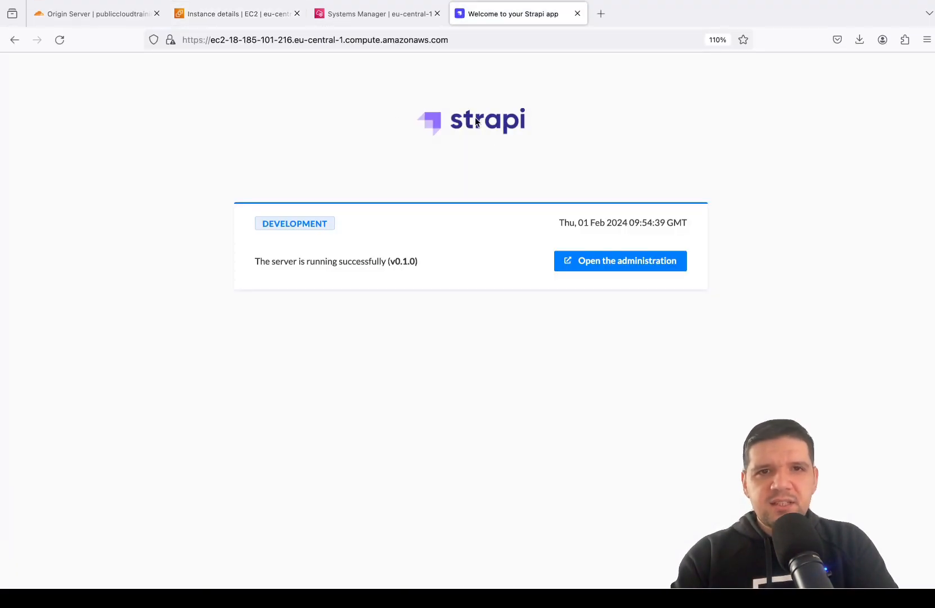
click(593, 265)
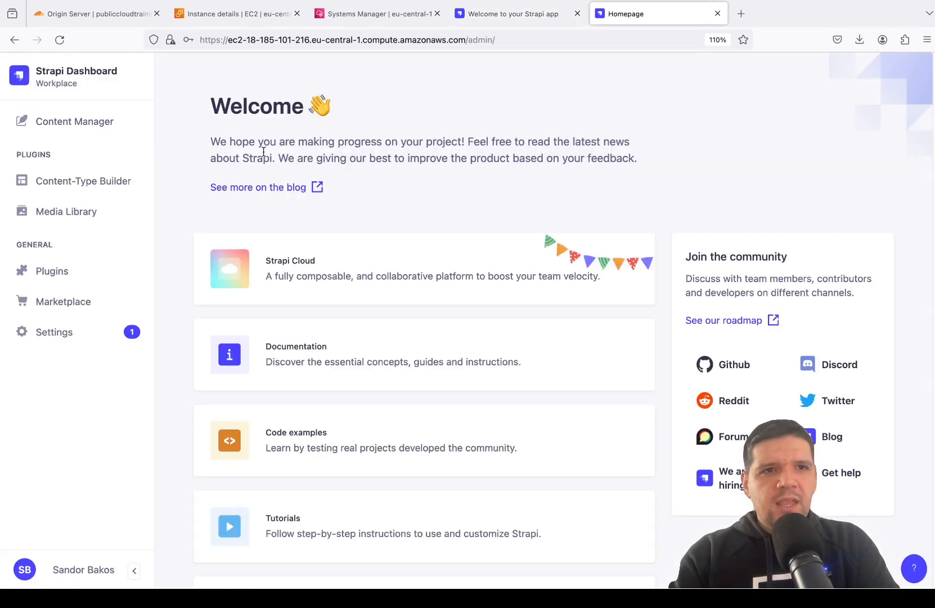
View the field structure of the User and Picture collection types in the Content-Type Builder
click(83, 181)
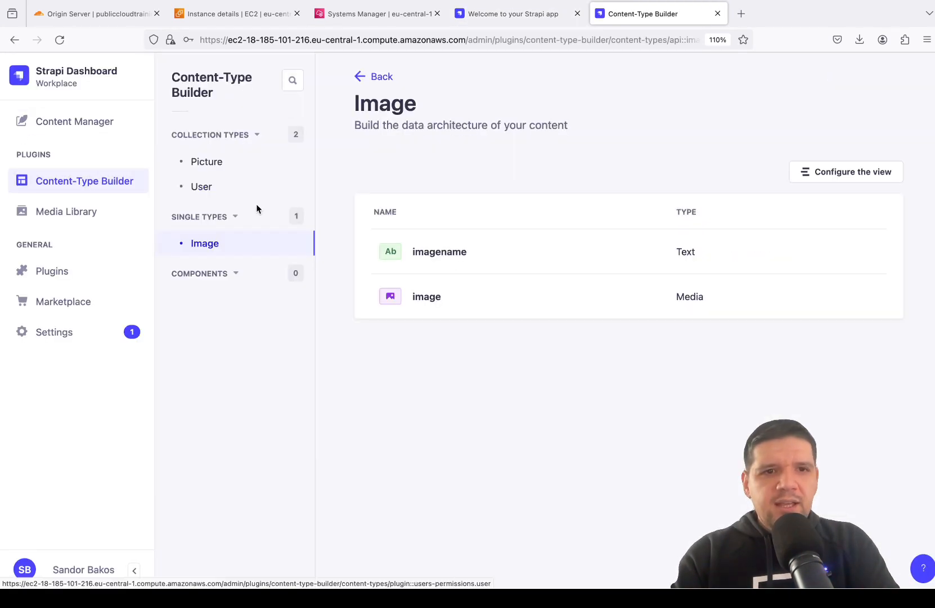
click(223, 188)
click(223, 164)
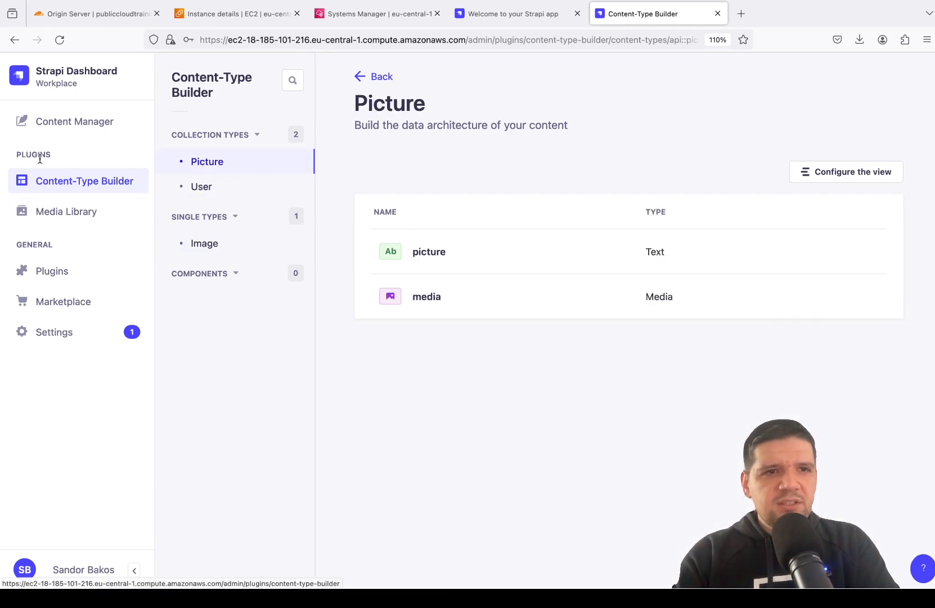
Look through the Media Library's images folder and list the picture collection's entries in the Content Manager
click(93, 215)
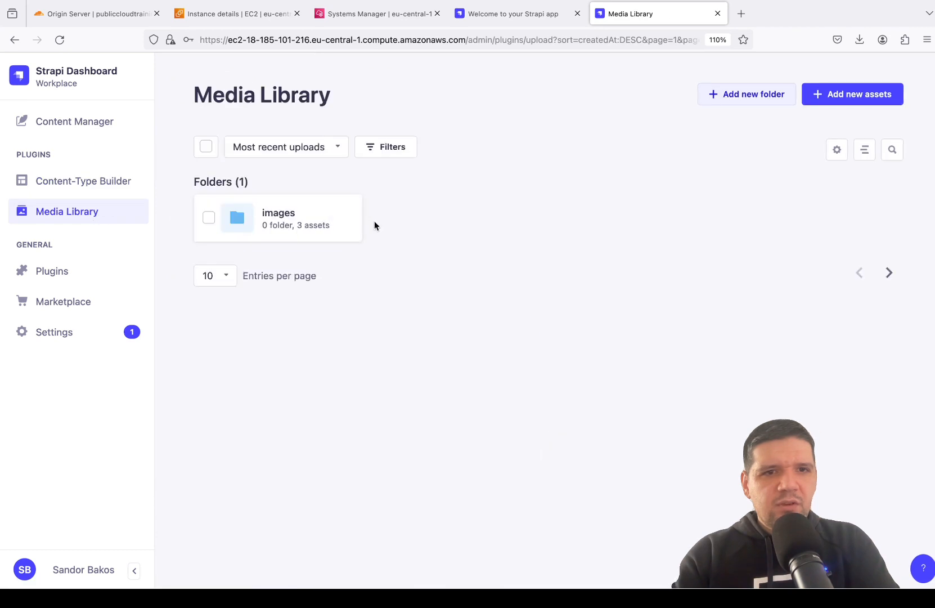
click(293, 210)
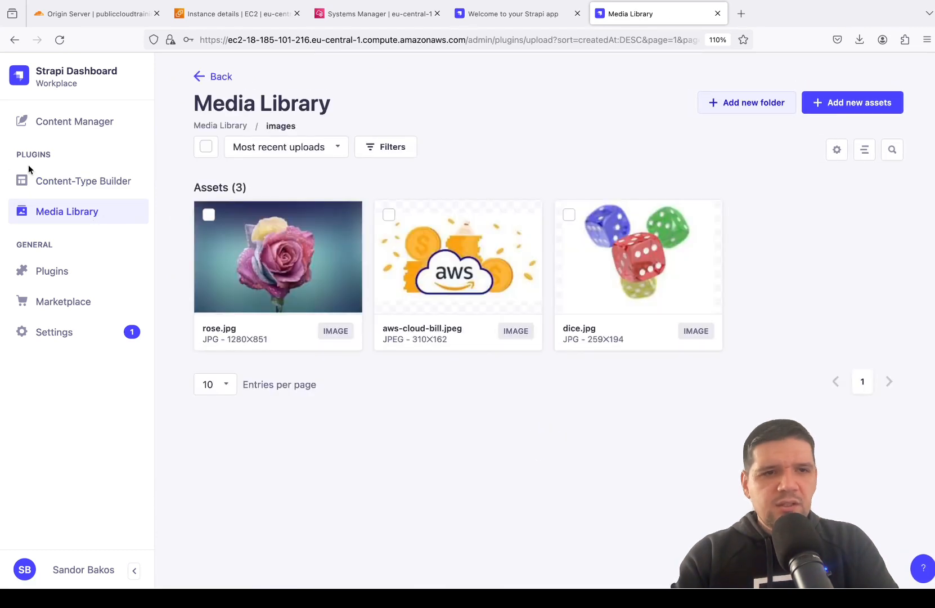
click(62, 127)
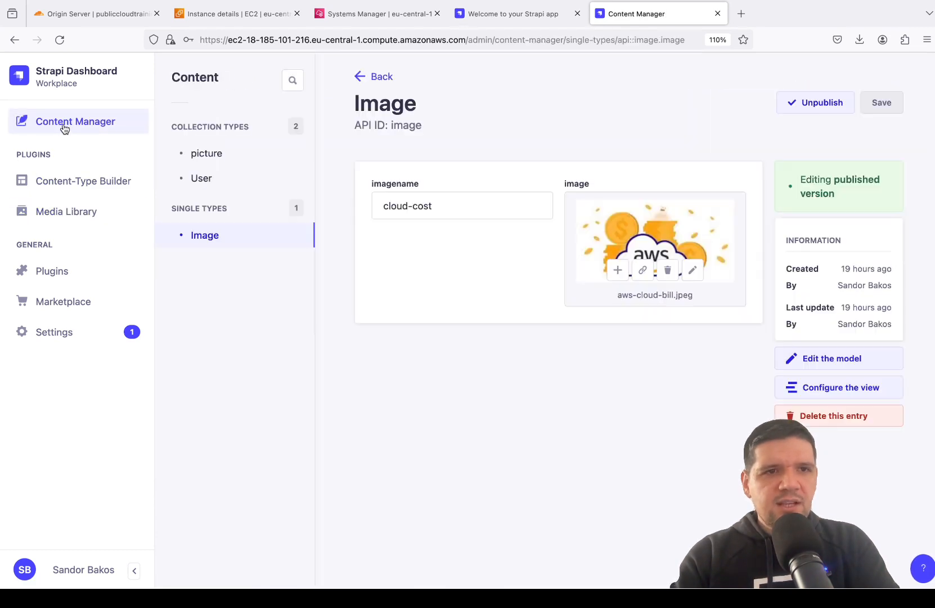
click(226, 157)
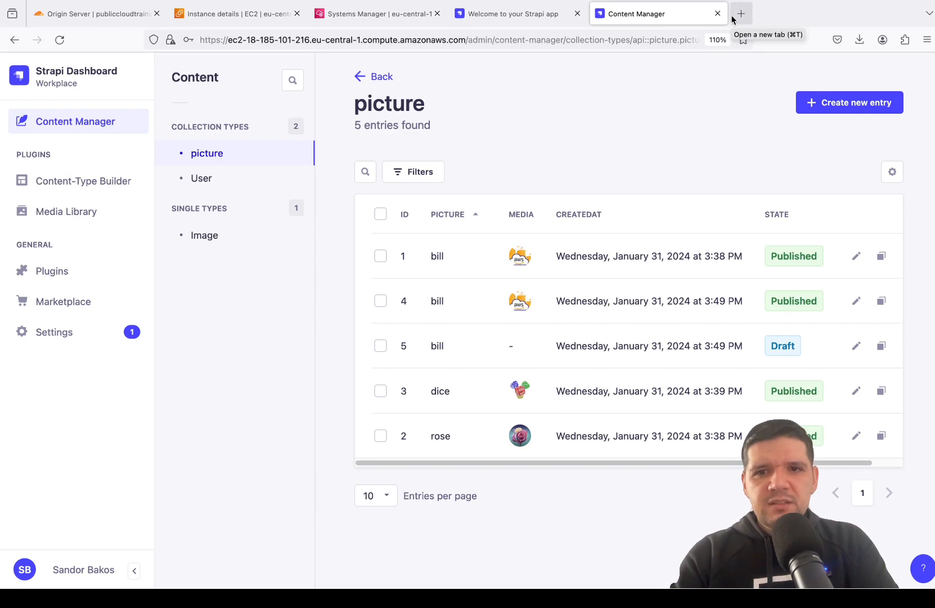
Request the /api/pictures endpoint on the Strapi server's address in a new tab
click(464, 41)
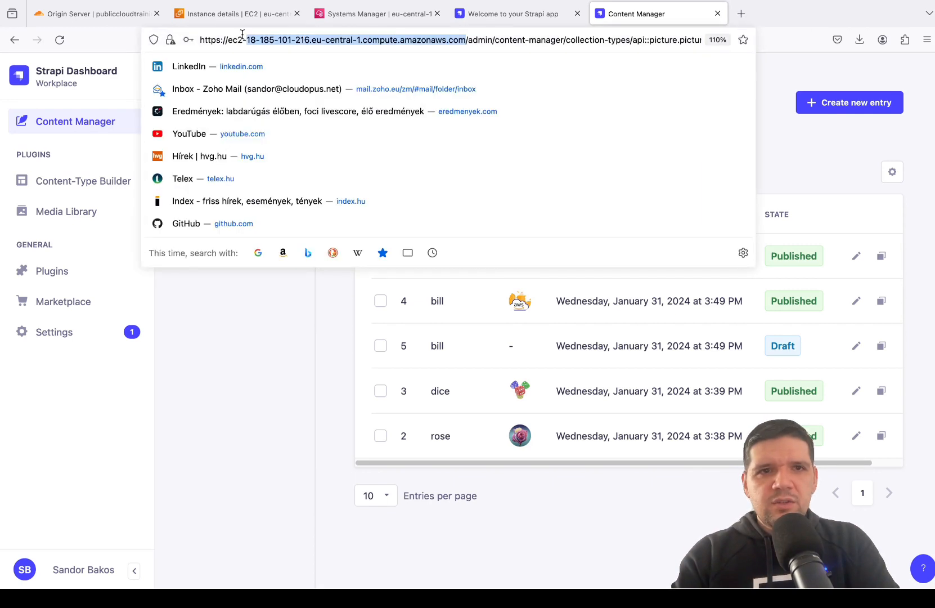
key(super+t)
key(super+v)
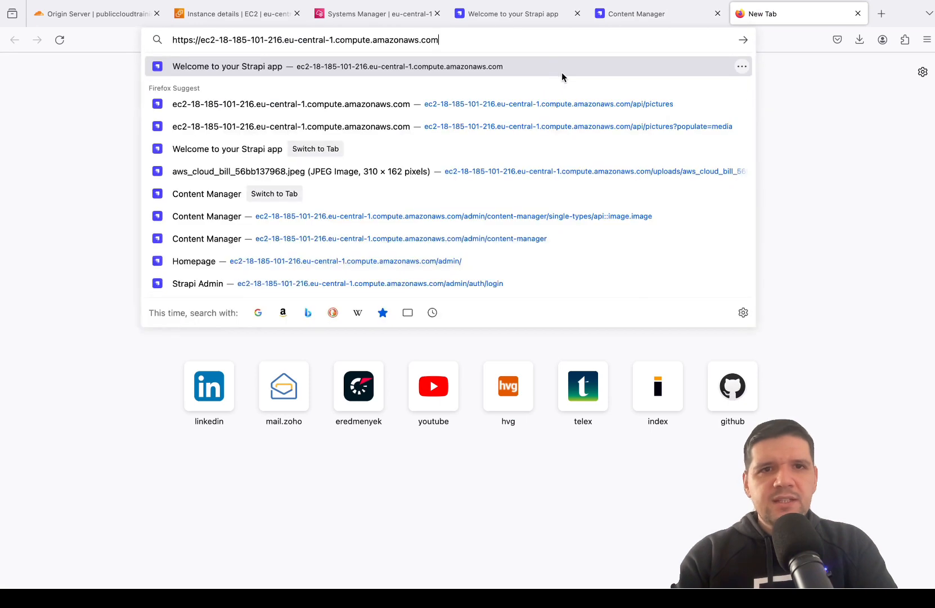
text(/api/)
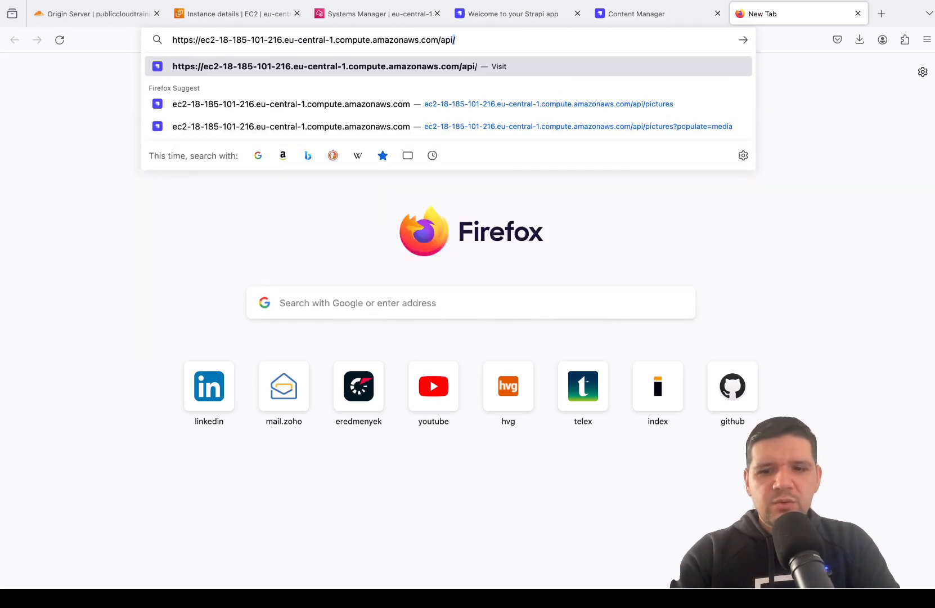
text(pic)
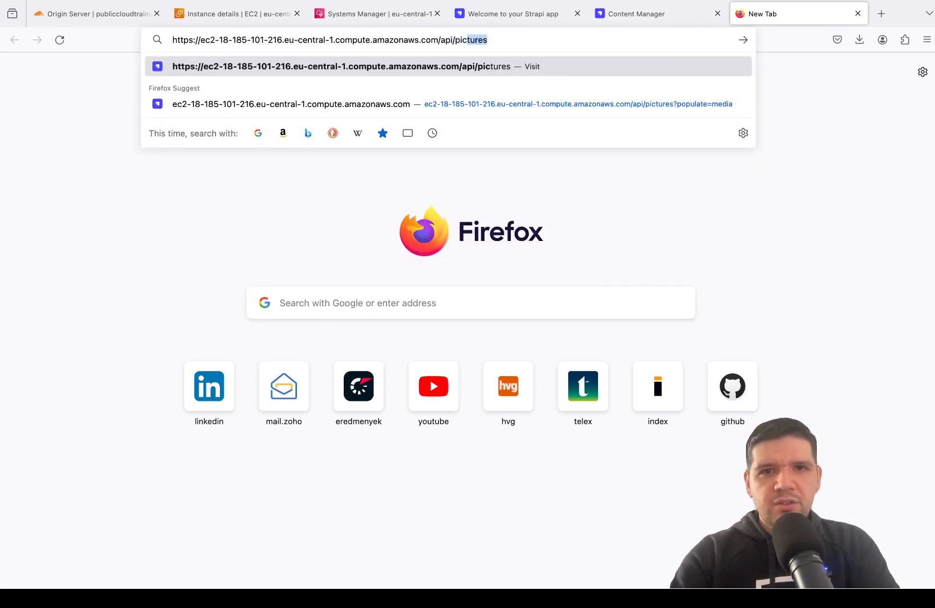
text(tures)
key(Return)
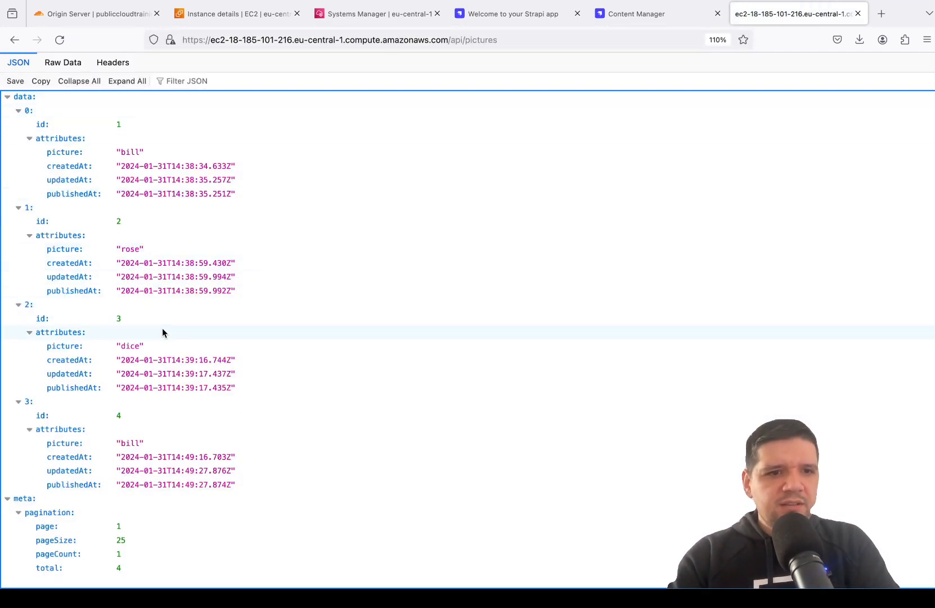
Request the pictures endpoint again with the query ?populate=media to include the media data
click(517, 40)
click(510, 39)
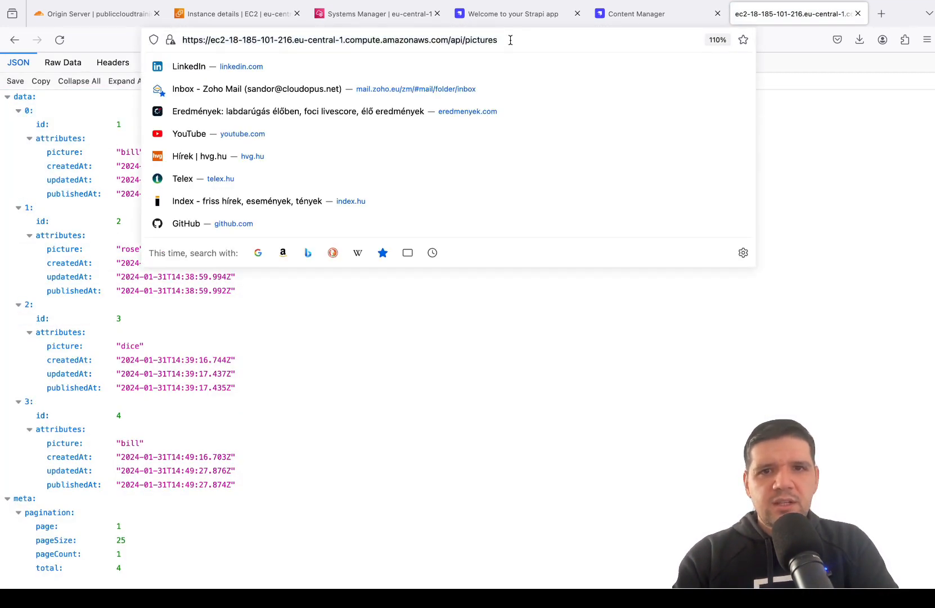
text(?)
key(Return)
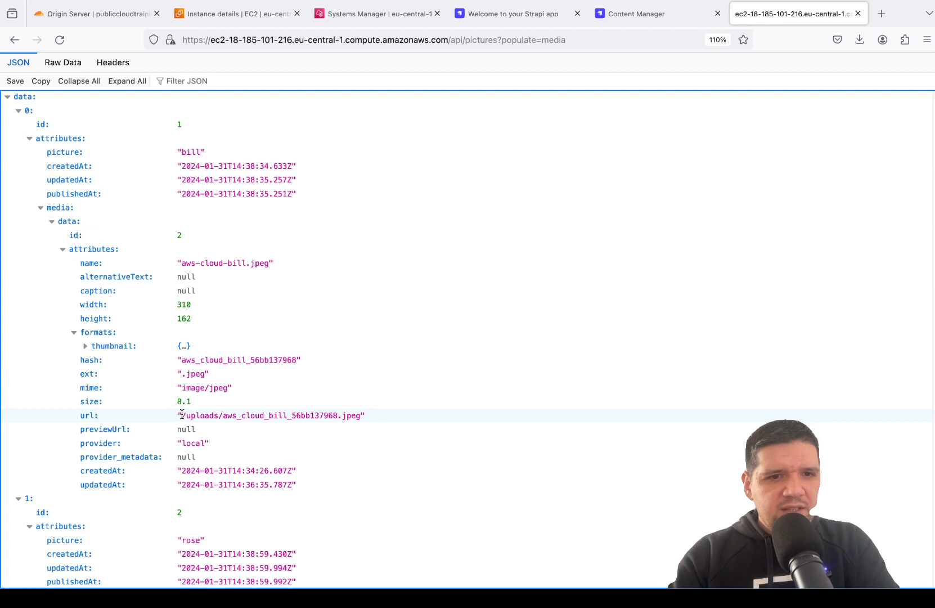
Copy the first picture's upload path, /uploads/aws_cloud_bill_56bb137968.jpeg, and open that image on the Strapi server
drag(182, 415, 361, 416)
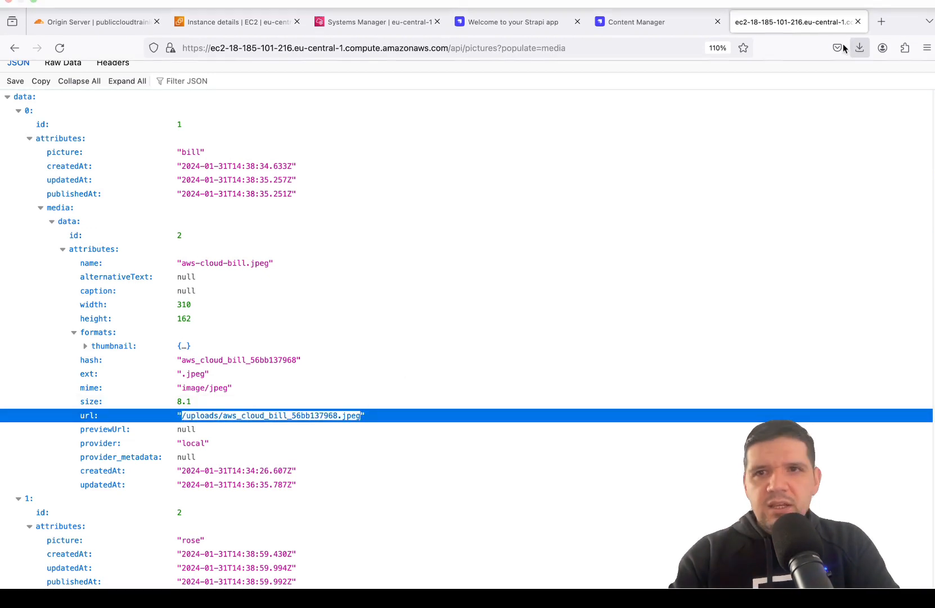
click(566, 39)
drag(566, 39, 448, 39)
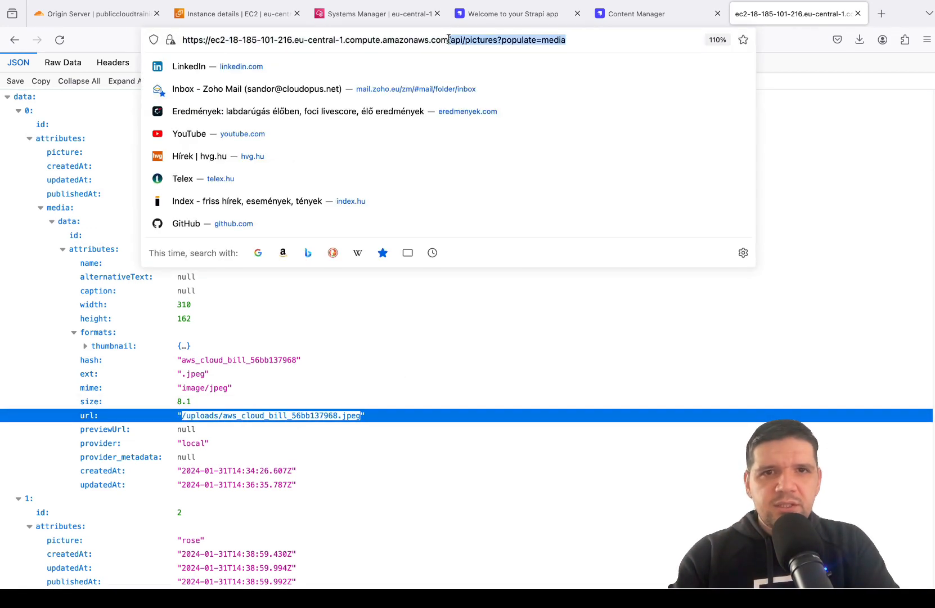
key(super+v)
key(Return)
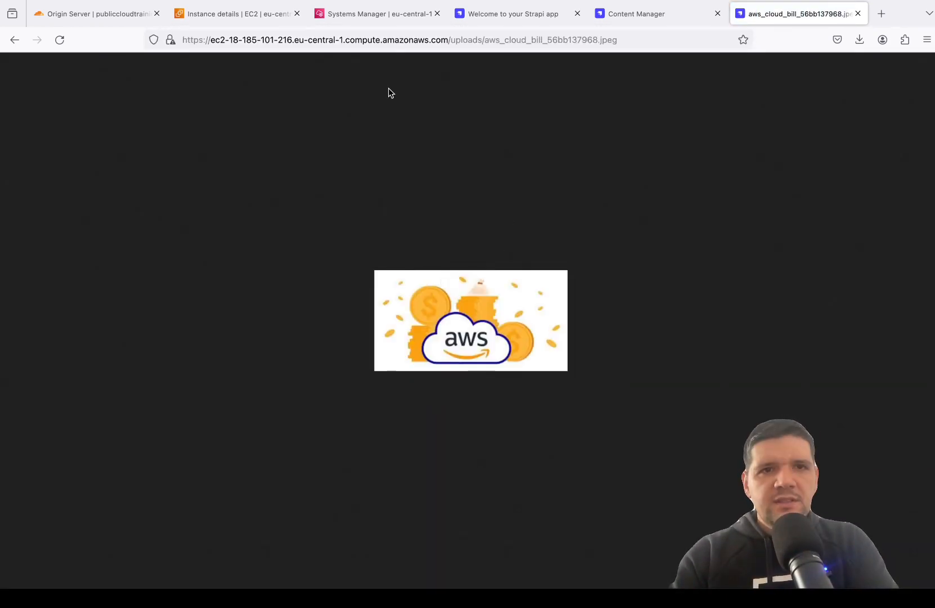
Open the EC2 instance's launch-wizard-4 security group and examine the ports and sources of its inbound HTTP and HTTPS rules
click(208, 15)
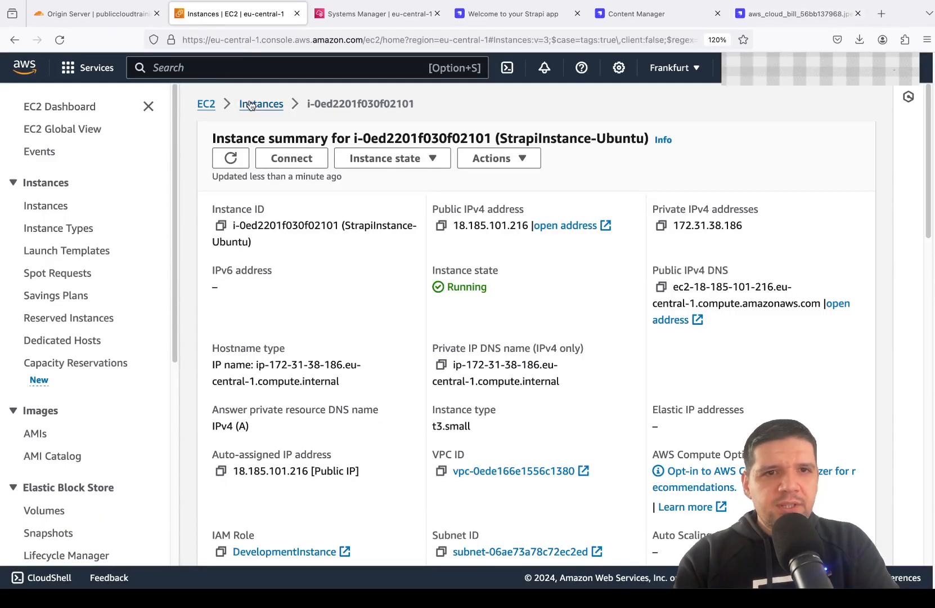
scroll(336, 301, down, 5)
click(536, 344)
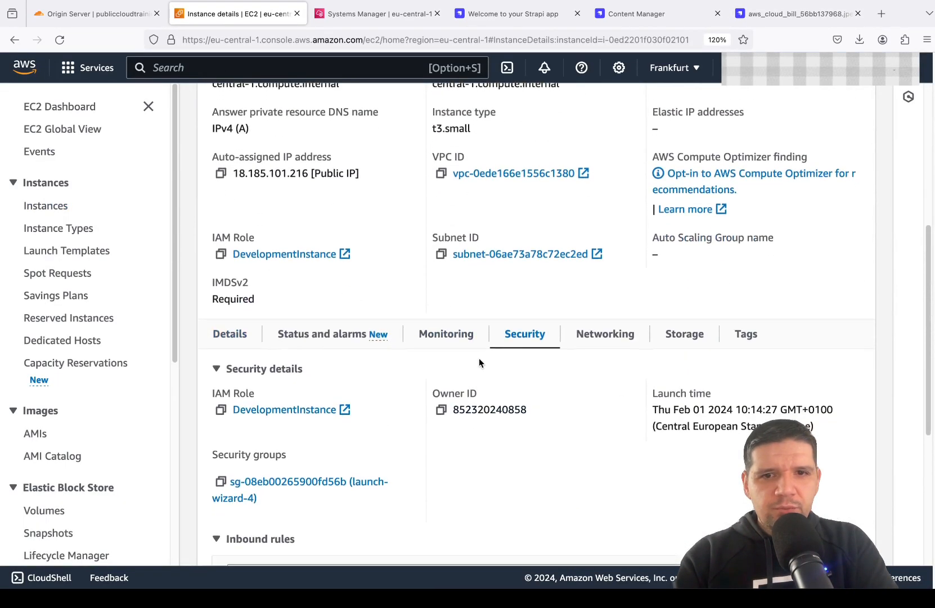
click(270, 538)
drag(714, 515, 761, 517)
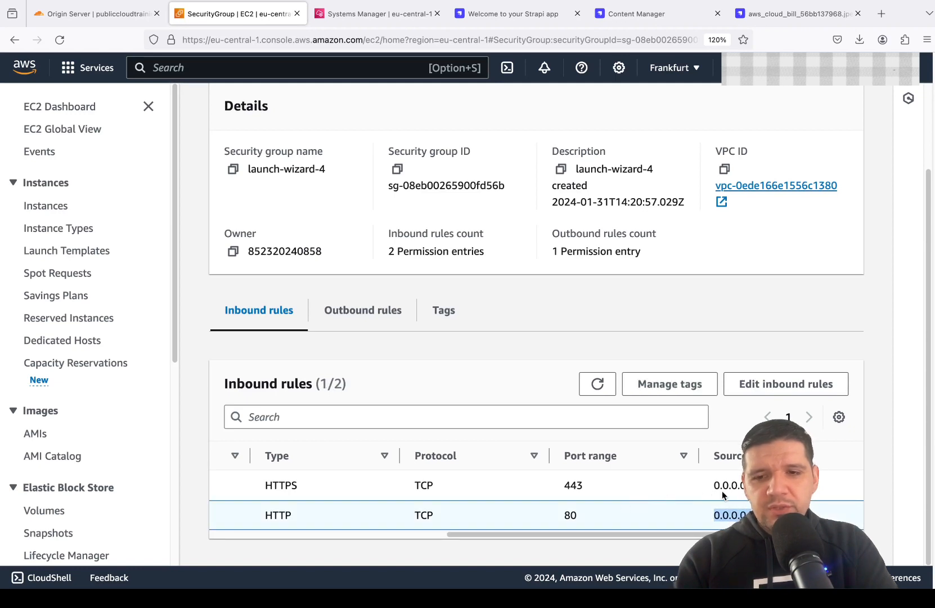
drag(563, 516, 331, 502)
double_click(574, 489)
click(406, 387)
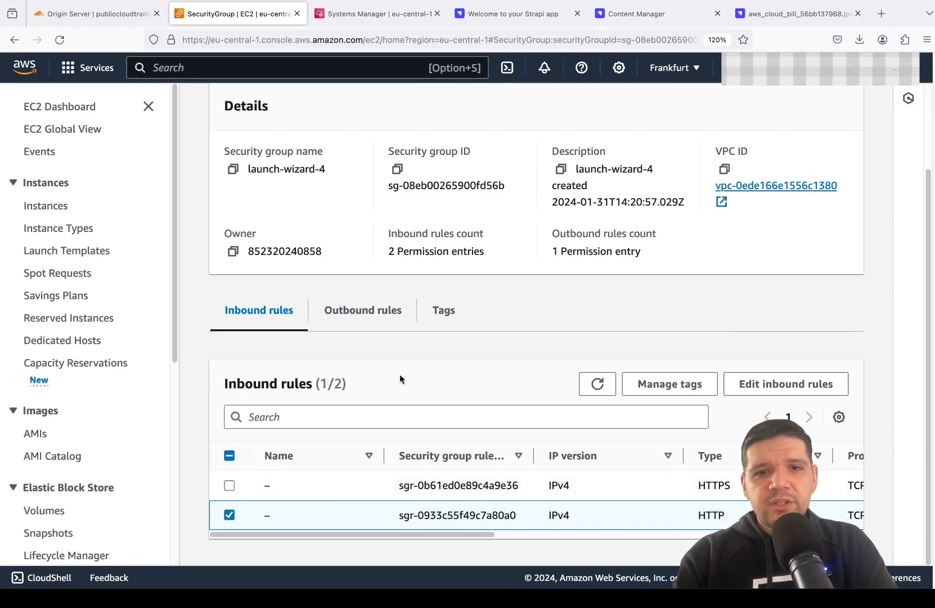
Switch to the Cloudflare dashboard for publiccloudtraining.com and view the strapi CNAME entry in its DNS records
key(super+Tab)
key(super+Tab)
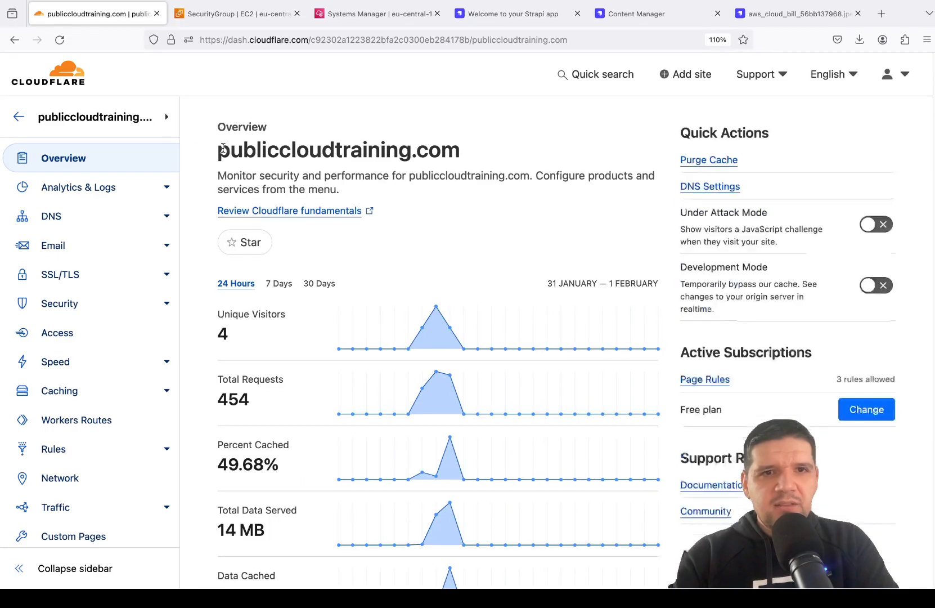
drag(222, 149, 429, 156)
click(443, 158)
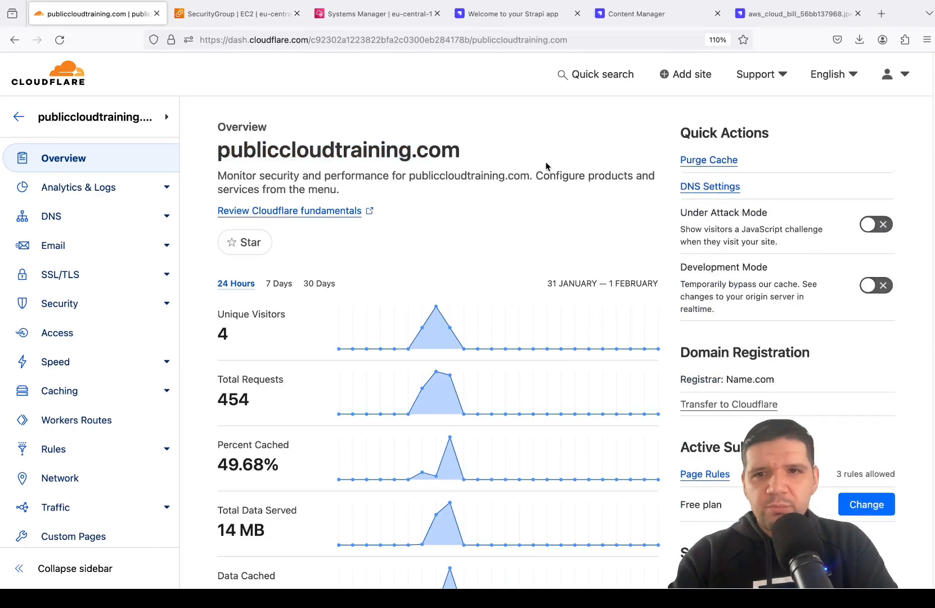
click(715, 191)
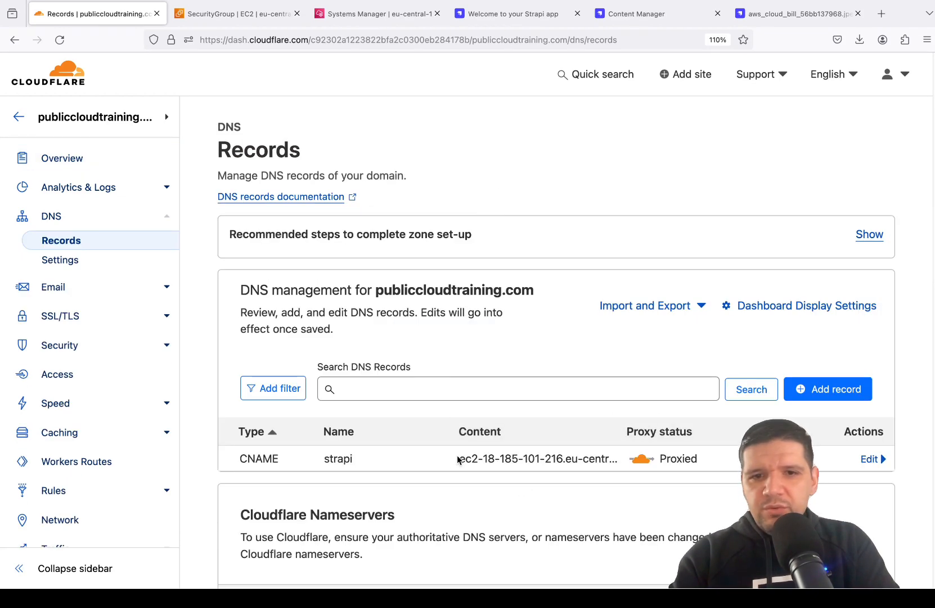
drag(459, 460, 562, 459)
click(562, 458)
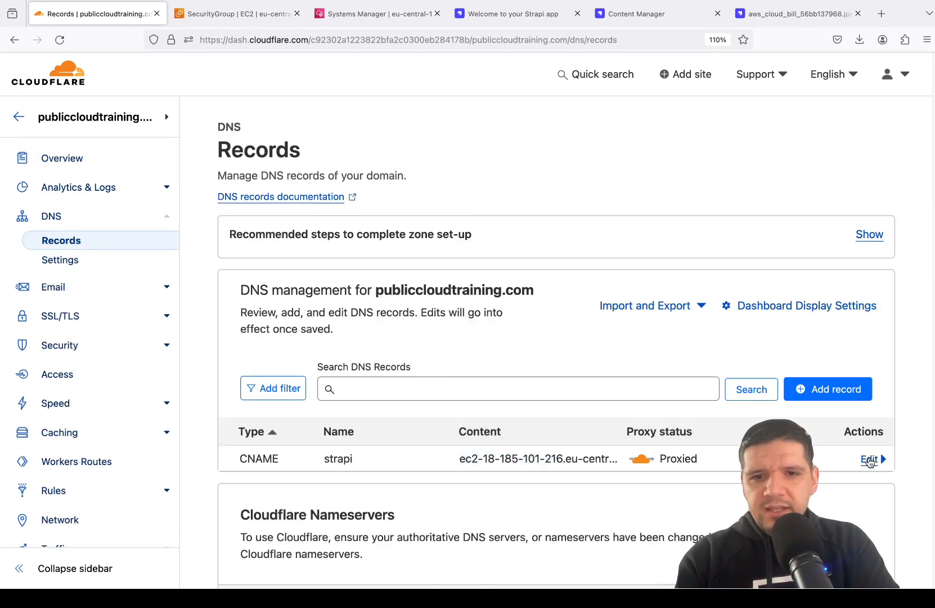
Open the strapi CNAME record for editing, review its type, name, target and proxy status, and close the form
click(869, 460)
scroll(594, 392, down, 2)
click(302, 432)
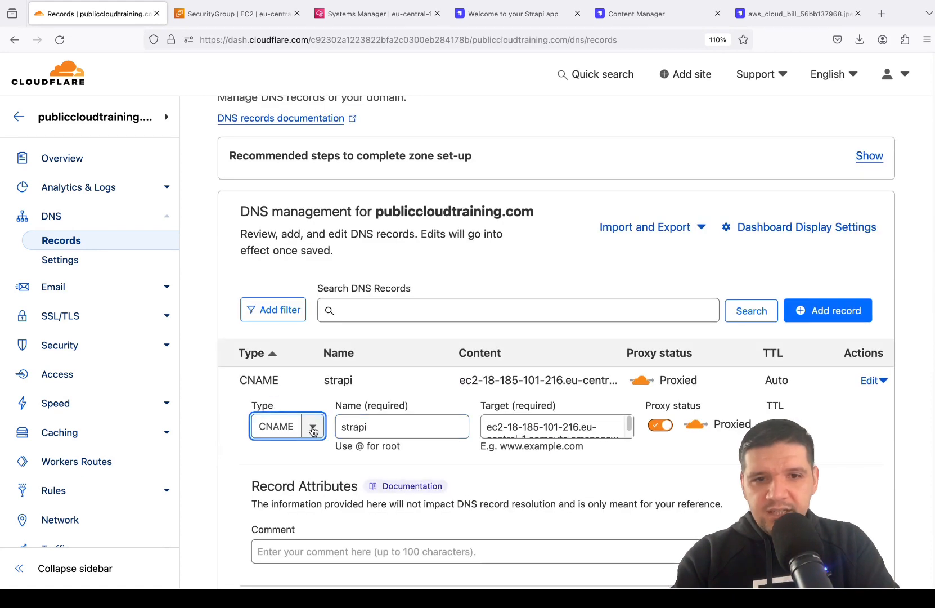
drag(371, 429, 338, 429)
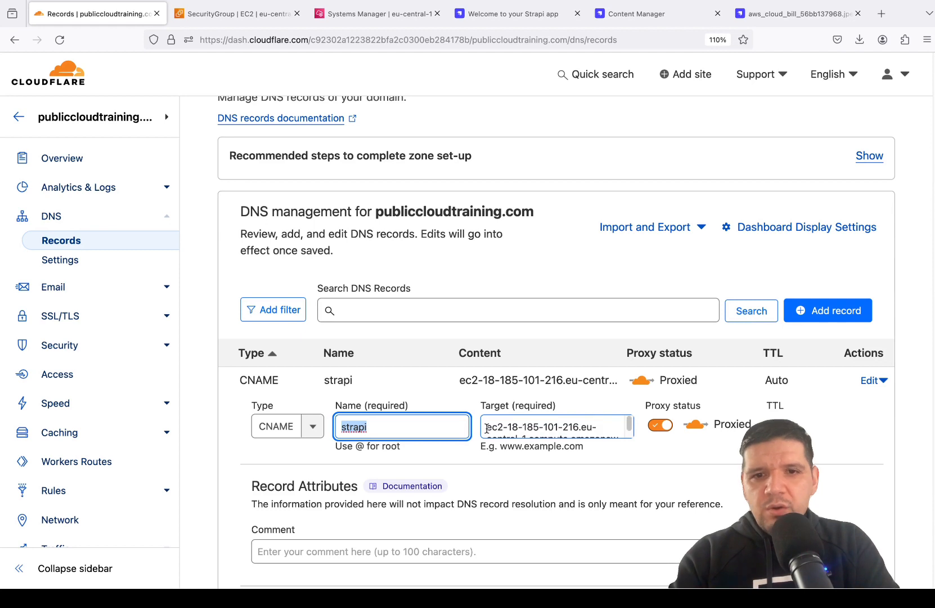
scroll(486, 428, down, 2)
scroll(507, 429, up, 2)
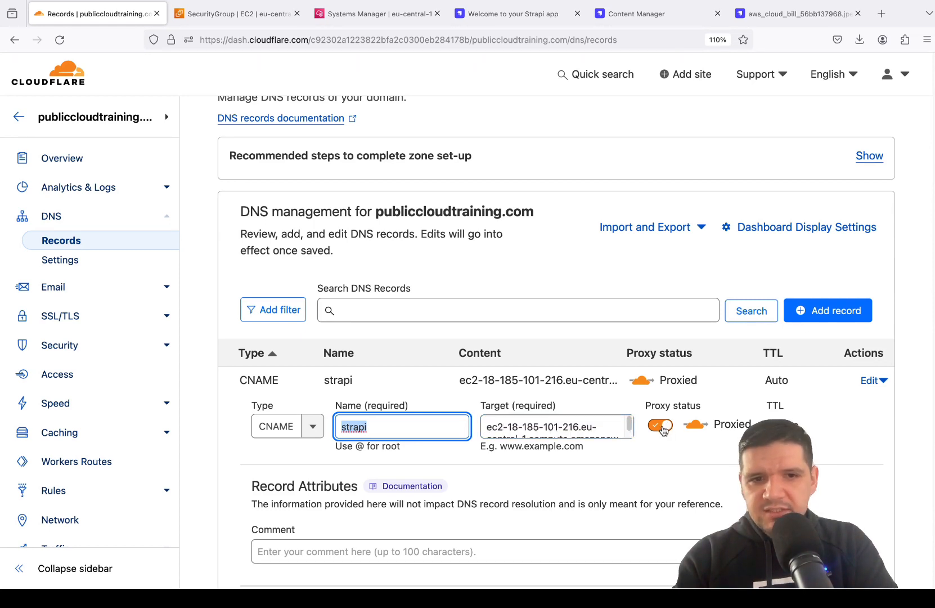
scroll(664, 430, down, 2)
click(622, 389)
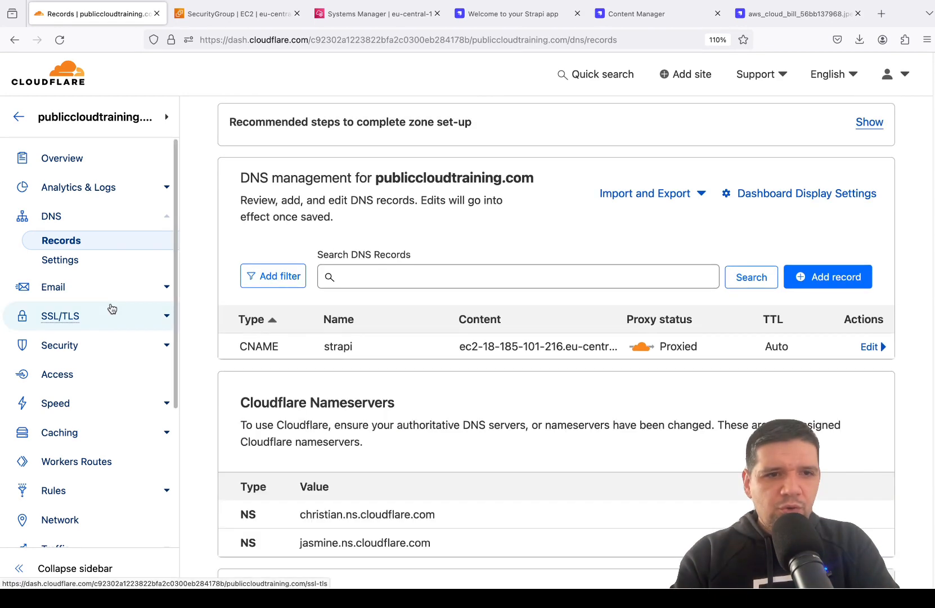
Open the domain's SSL/TLS overview and examine the encryption modes, especially the certificate requirements of Full (strict)
click(112, 310)
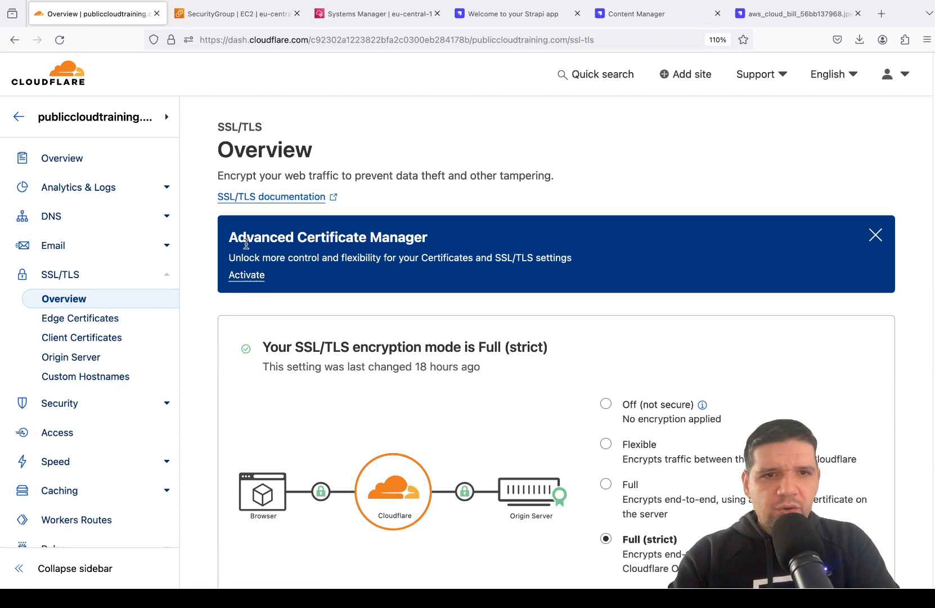
drag(230, 236, 371, 241)
click(320, 303)
scroll(320, 303, down, 1)
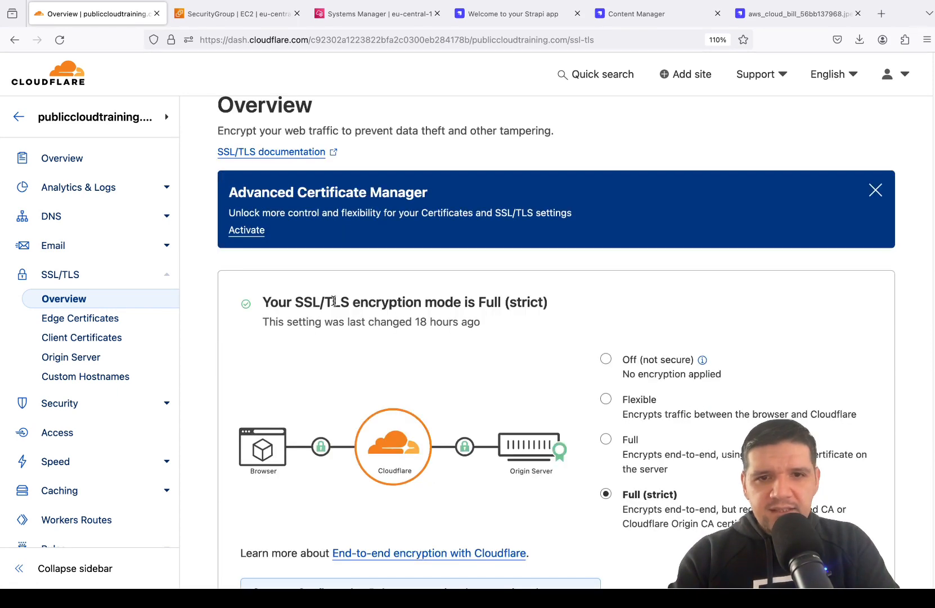
scroll(334, 301, down, 1)
drag(621, 471, 674, 476)
scroll(674, 476, down, 3)
drag(623, 408, 834, 409)
click(731, 411)
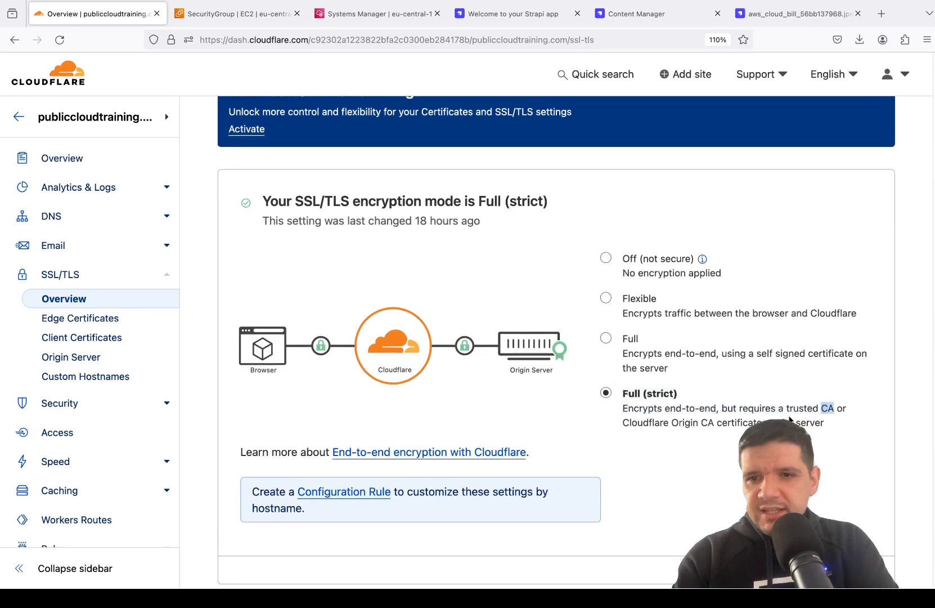
drag(624, 423, 705, 423)
click(706, 423)
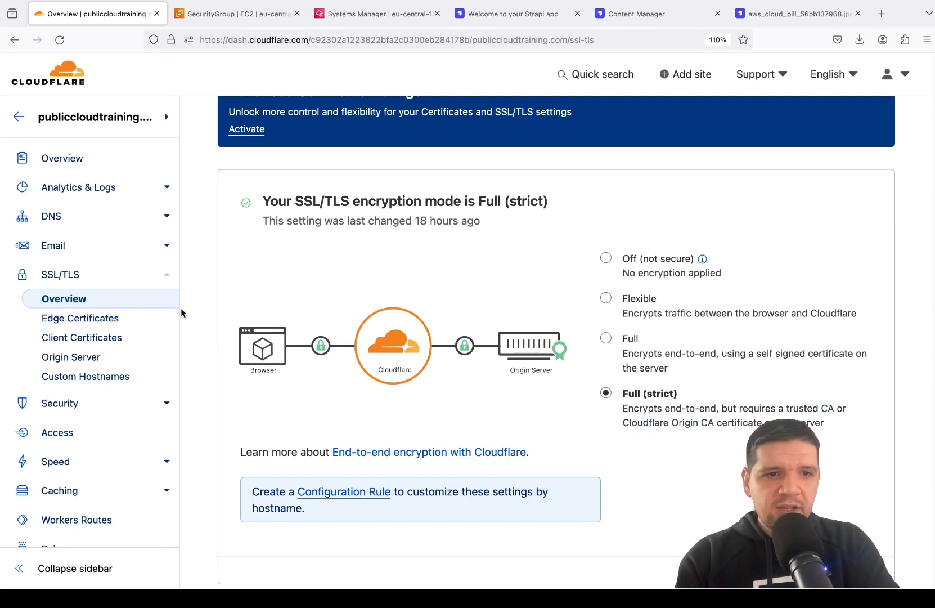
Open the SSL/TLS Origin Server page for publiccloudtraining.com and examine which hosts the existing origin certificate covers
click(109, 357)
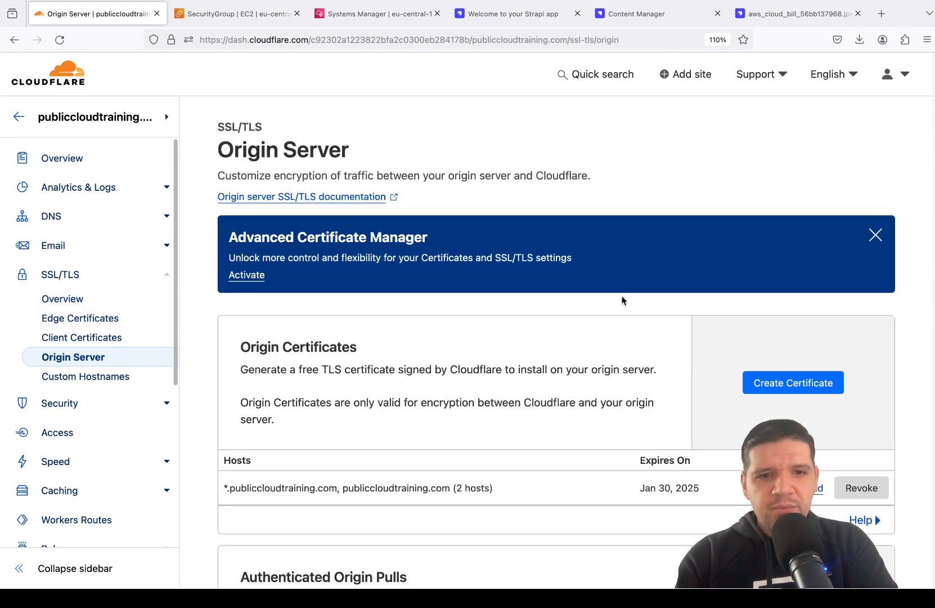
scroll(633, 337, down, 1)
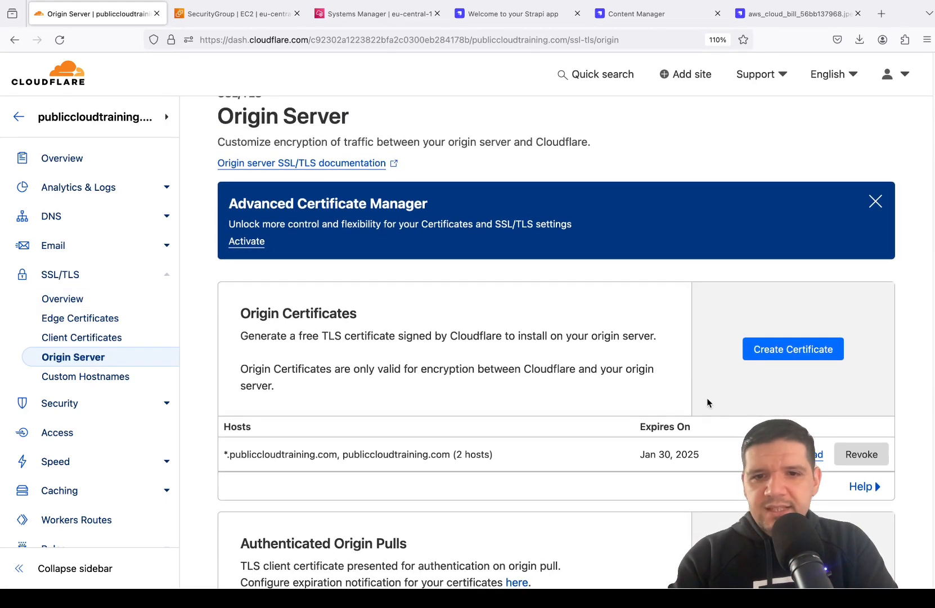
scroll(706, 403, down, 2)
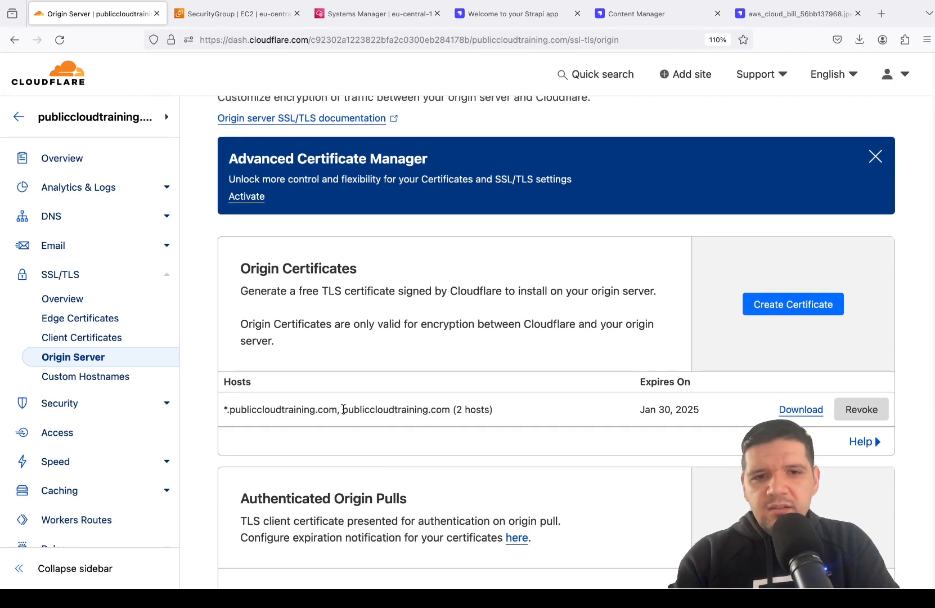
drag(343, 409, 451, 409)
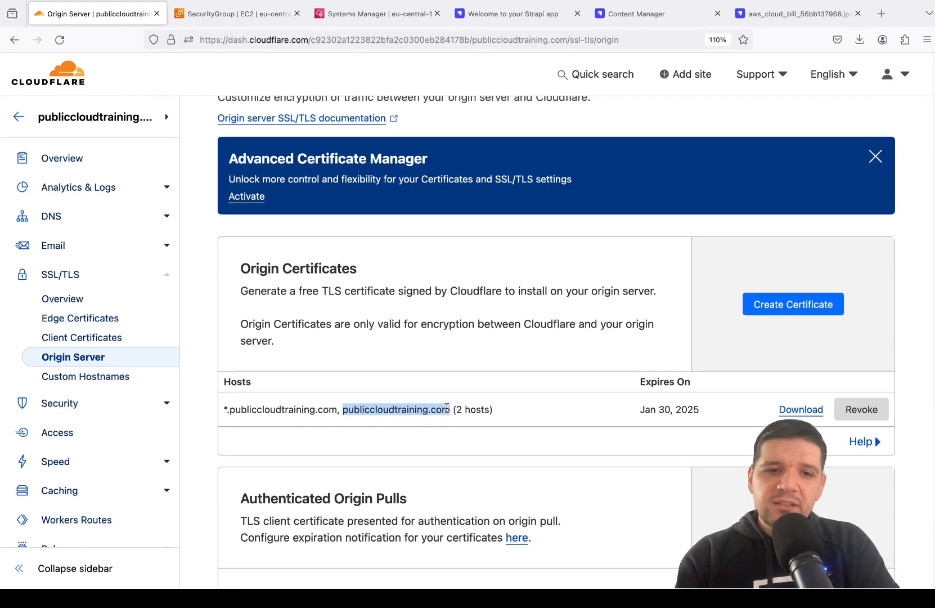
drag(224, 410, 324, 410)
click(340, 412)
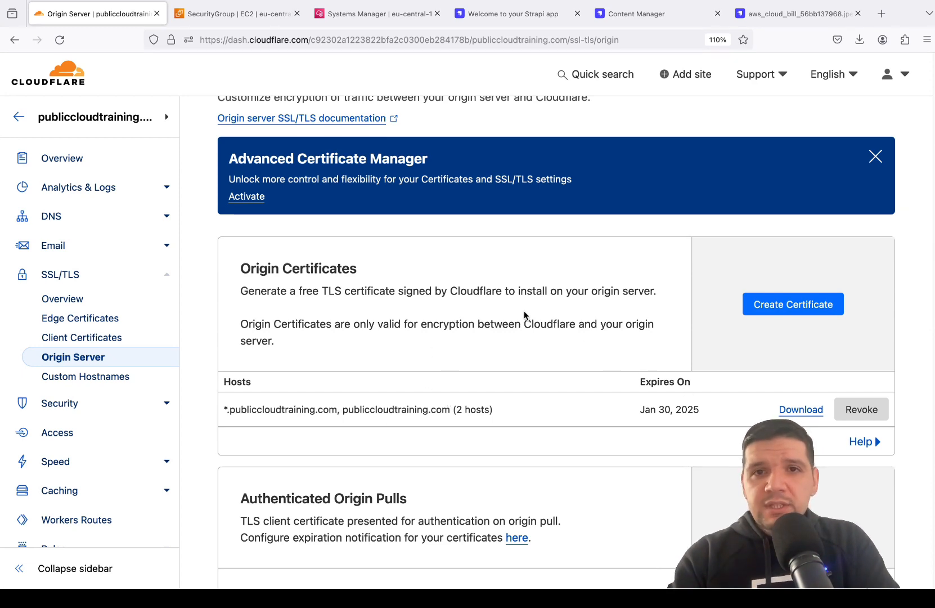
Switch to the Systems Manager terminal session, go up to the home directory and list its files to locate origin.crt and origin.pem
click(353, 22)
text(cd ..)
key(Return)
text(ls)
key(Return)
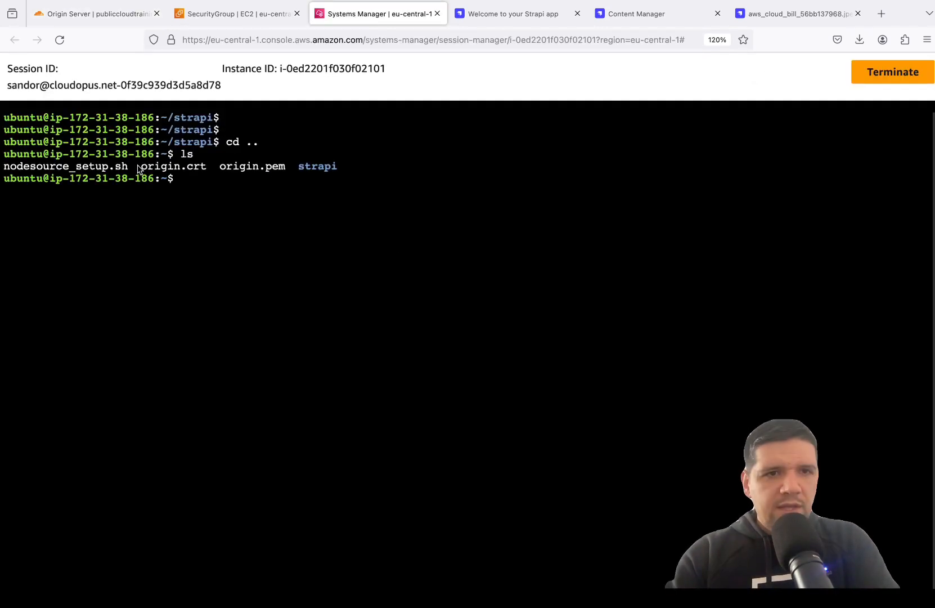
drag(142, 167, 251, 167)
click(268, 168)
click(229, 185)
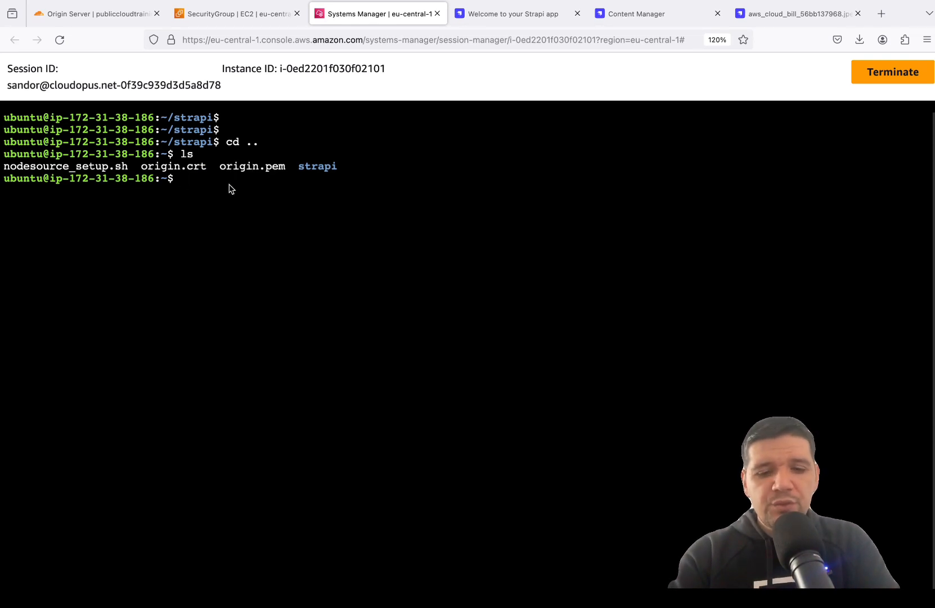
Dump the full Nginx configuration with sudo nginx -T and examine its HTTPS listener and SSL certificate paths
text(ng)
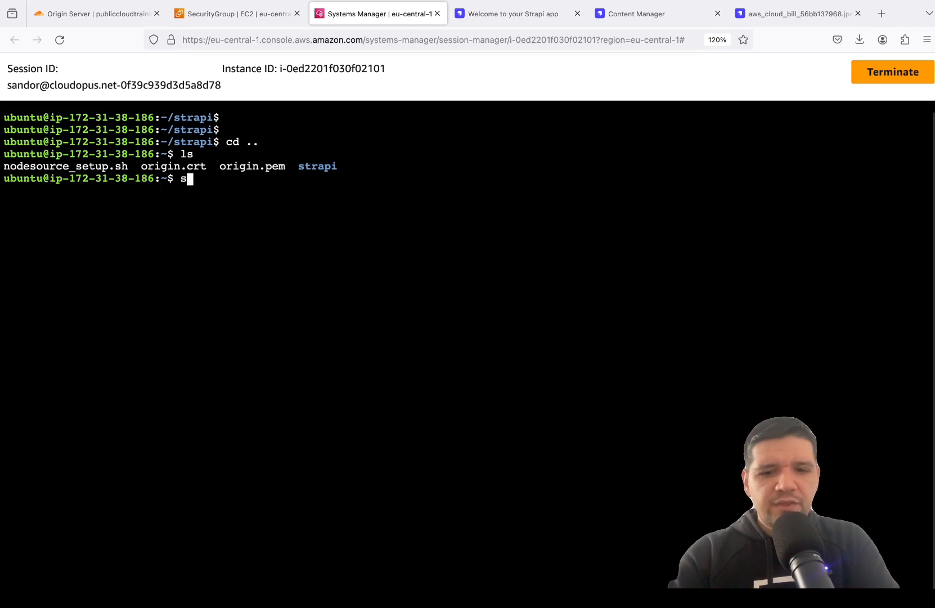
text(udo nginx -T)
key(Return)
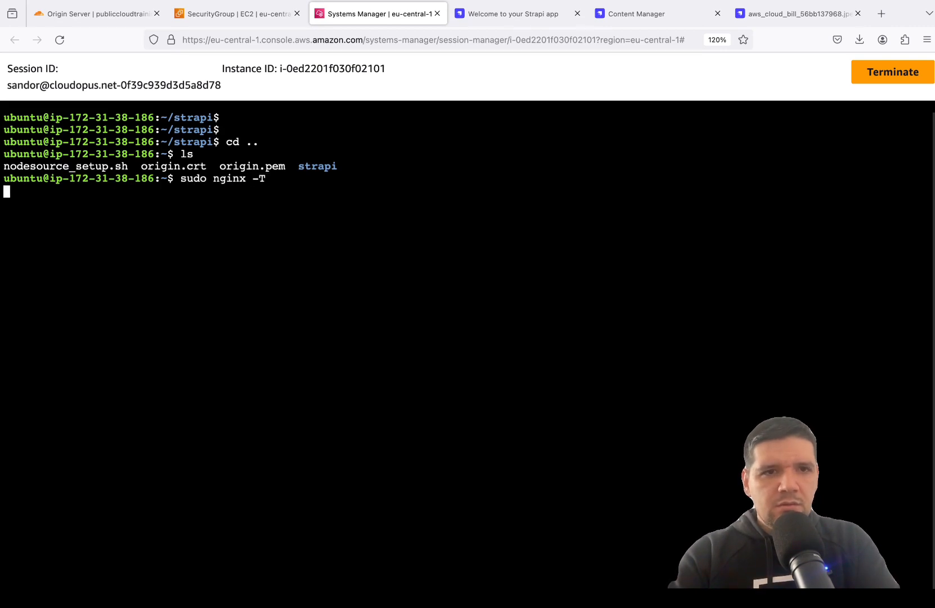
scroll(214, 155, up, 10)
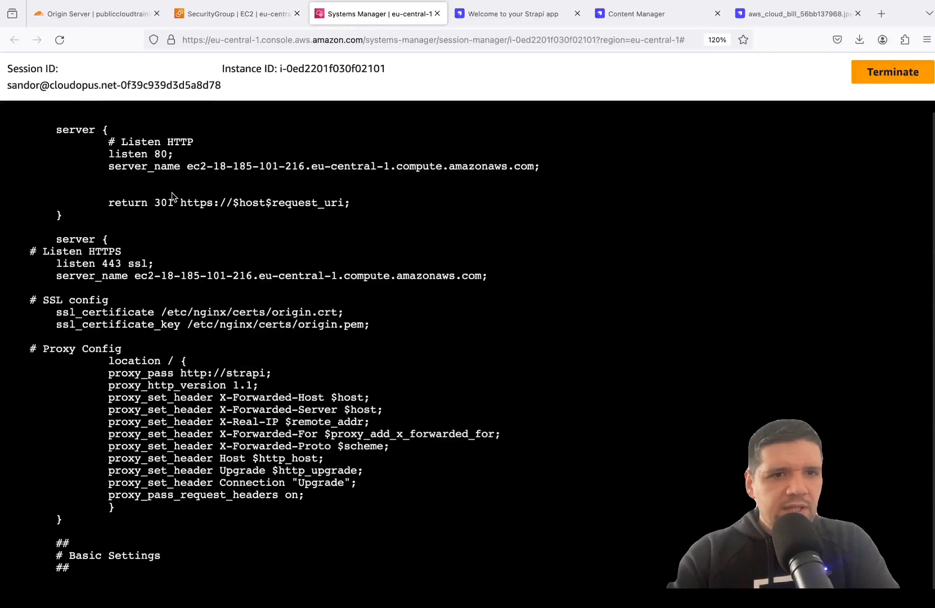
scroll(55, 304, up, 2)
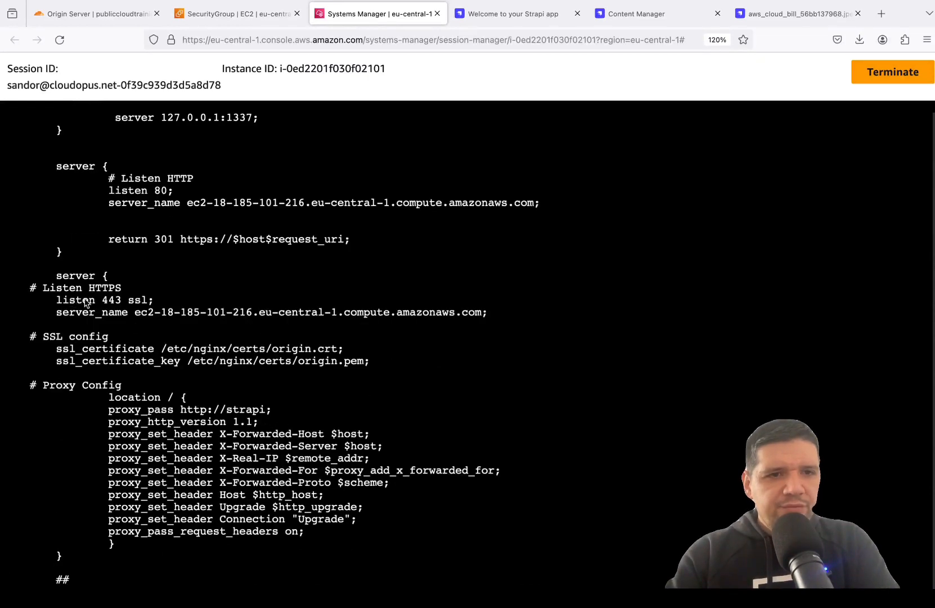
drag(142, 301, 161, 301)
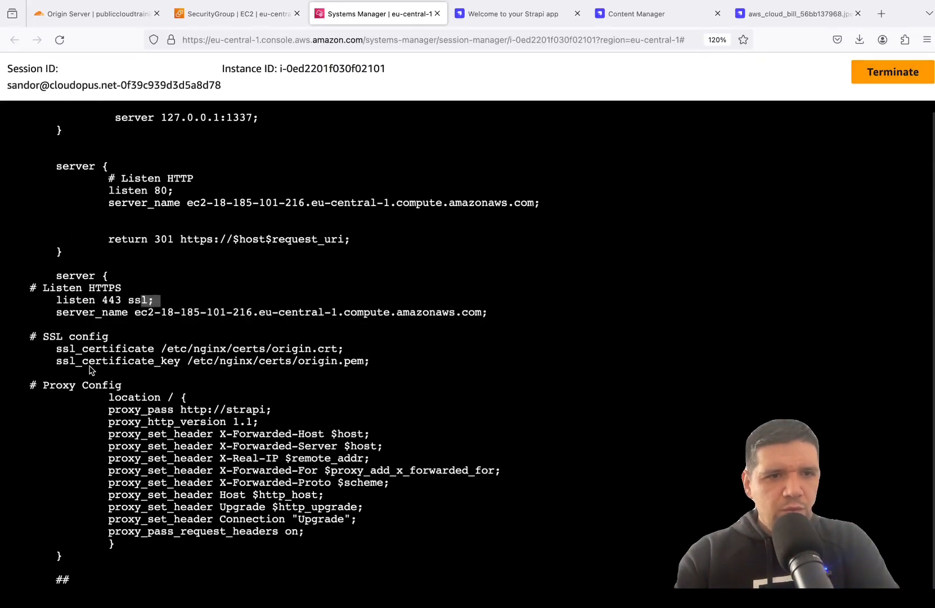
drag(60, 351, 346, 352)
click(122, 351)
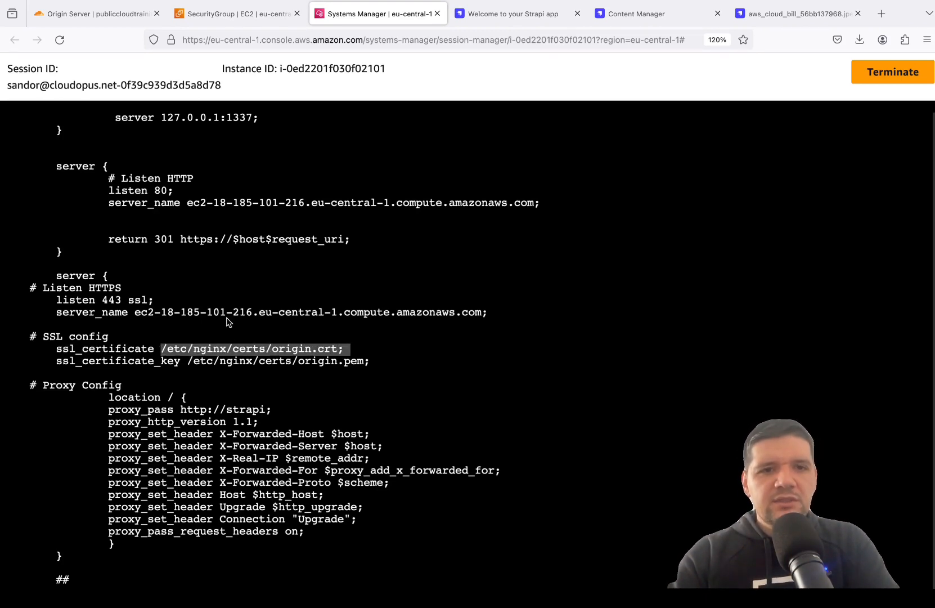
scroll(228, 322, down, 20)
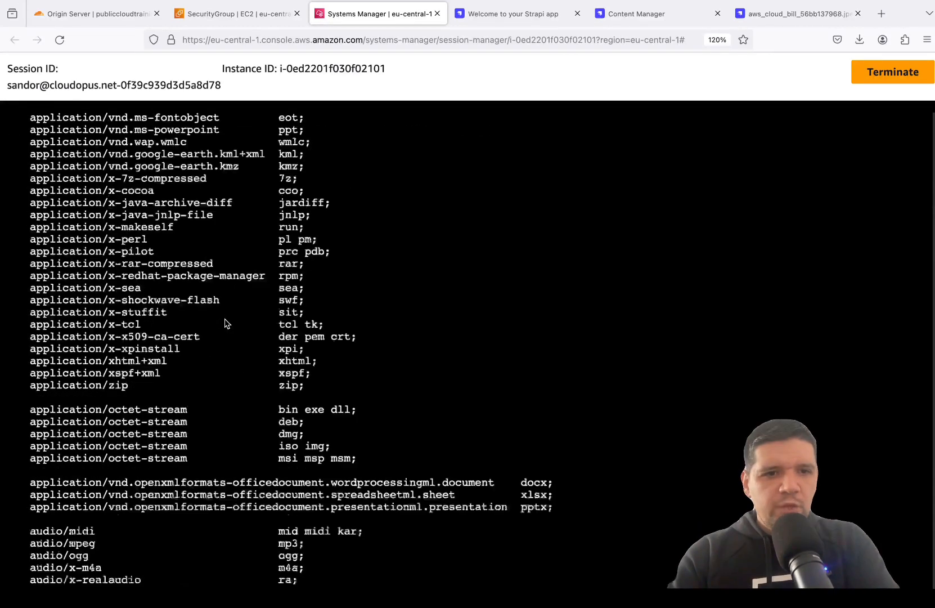
Load strapi.publiccloudtraining.com in the Strapi welcome page's browser tab
key(super+1)
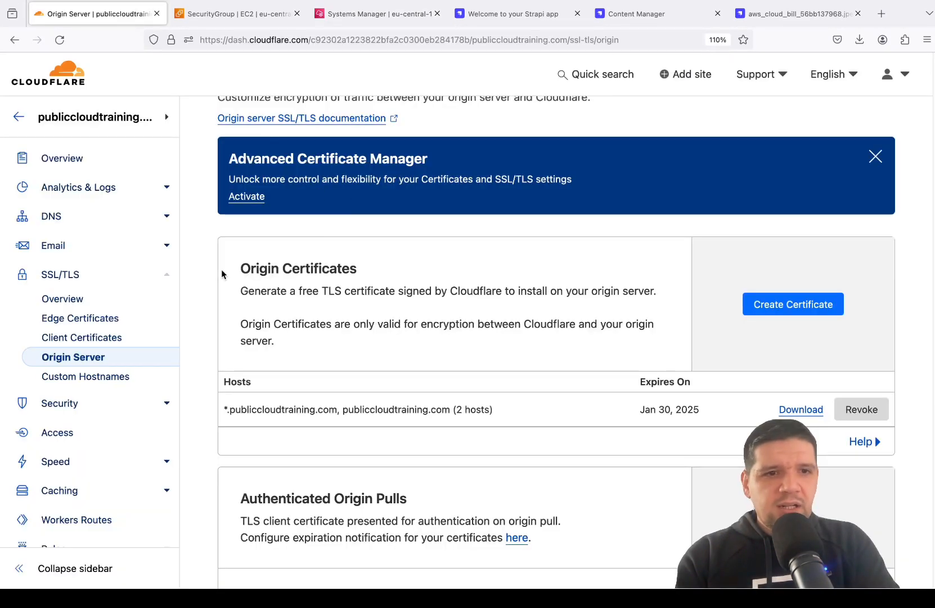
key(super+4)
key(super+l)
text(str)
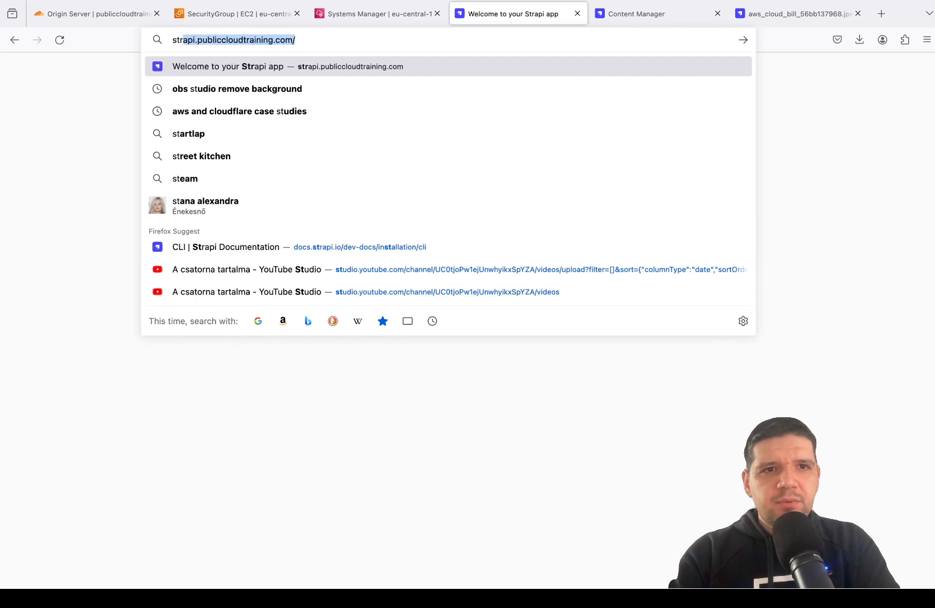
text(api)
key(End)
key(Return)
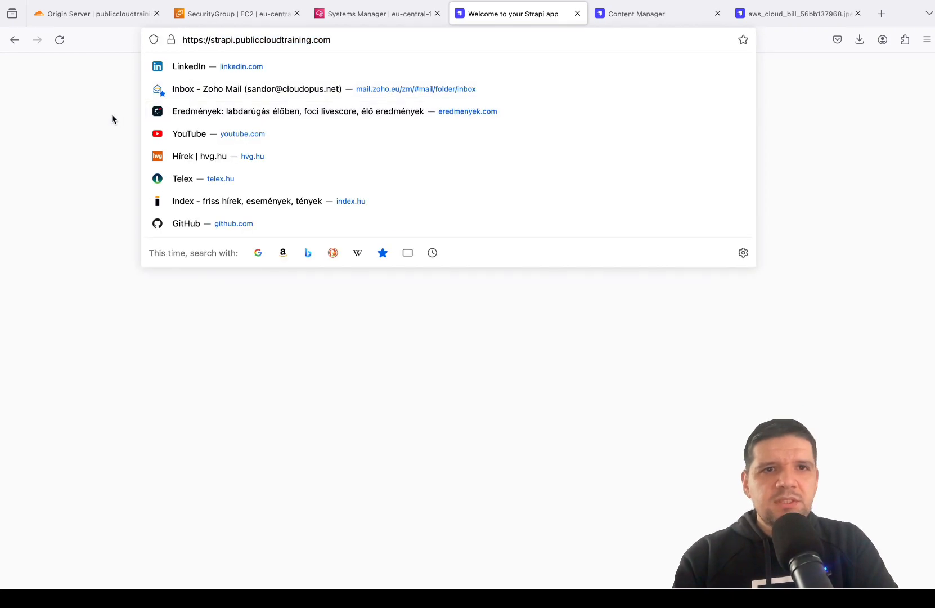
Open the Strapi administration and view the picture collection's entries in the Content Manager
click(619, 240)
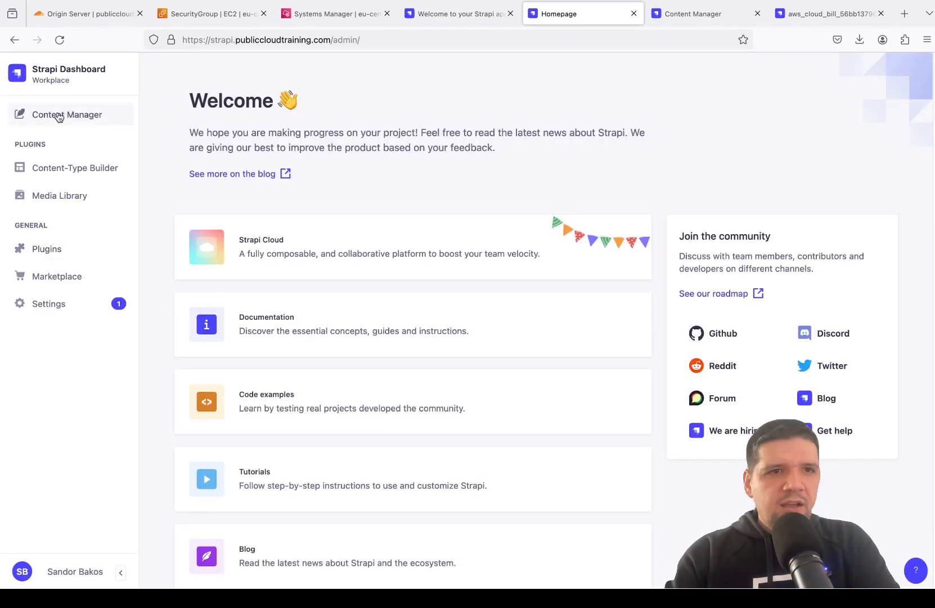
click(85, 115)
click(189, 148)
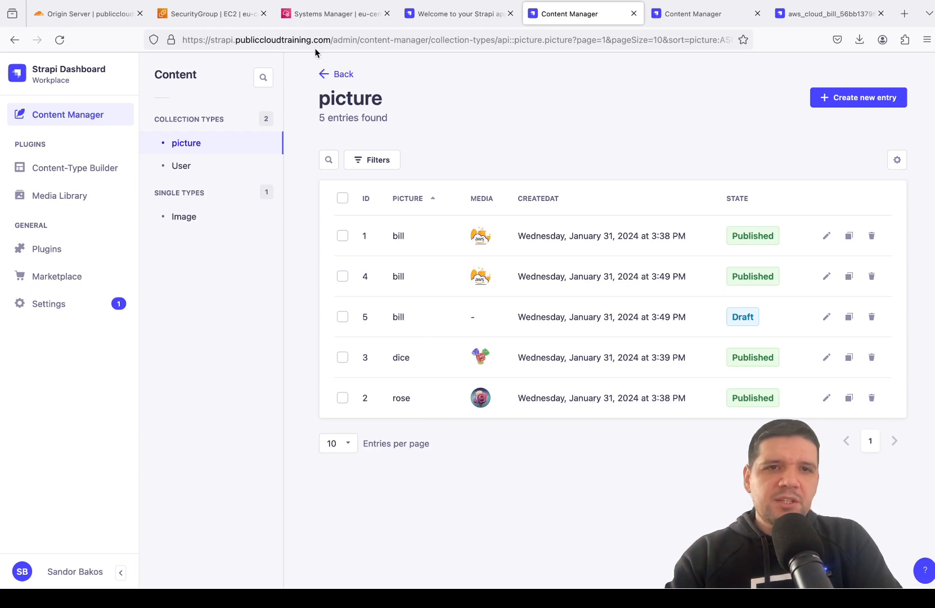
Switch to the EC2 console, open the running StrapiInstance-Ubuntu instance's details and copy its public IPv4 DNS name
click(226, 16)
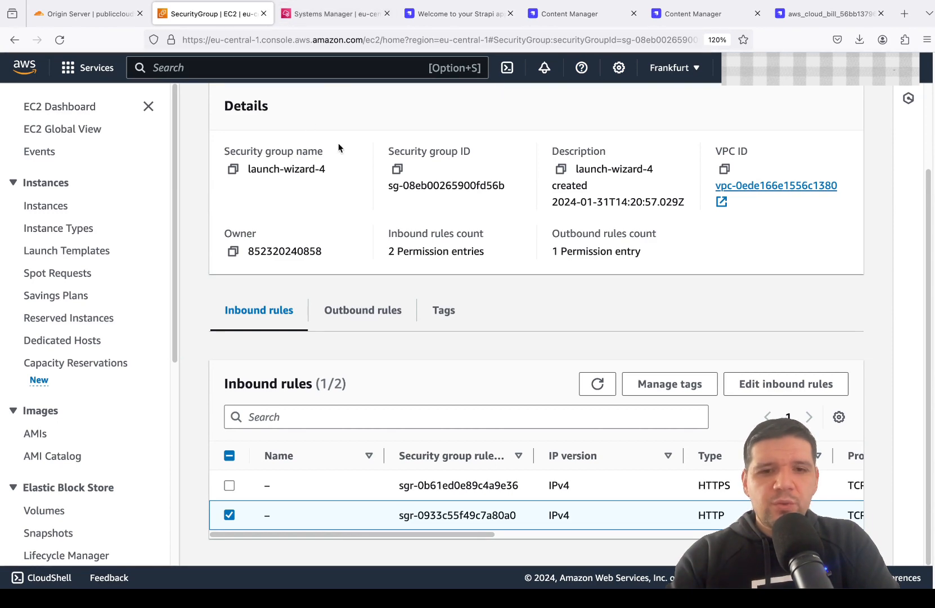
scroll(334, 154, up, 3)
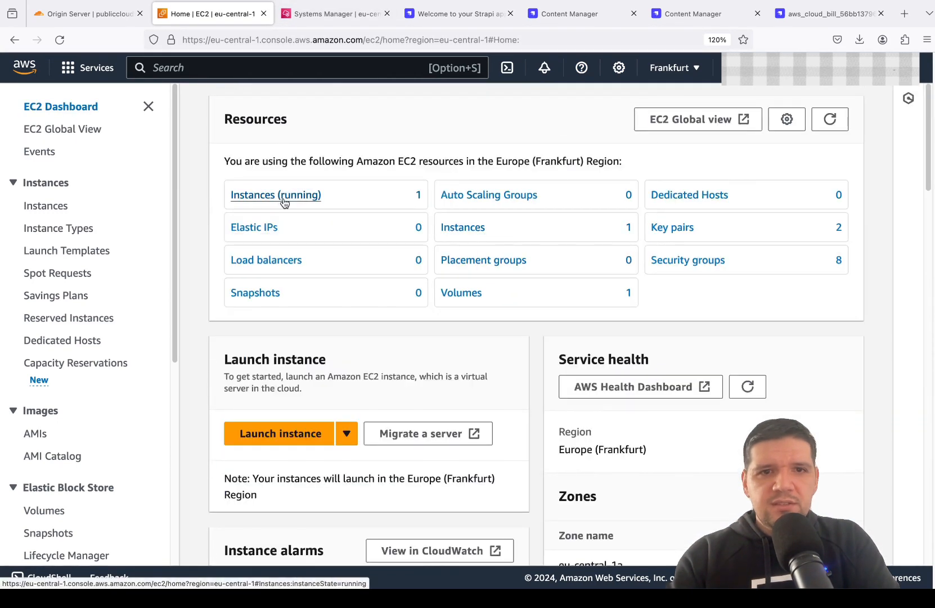
click(284, 203)
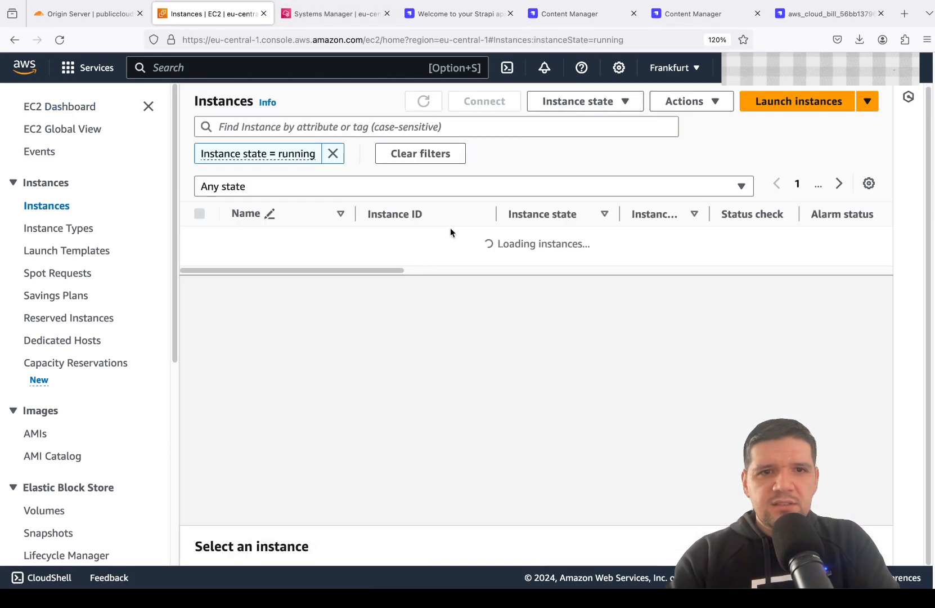
click(444, 239)
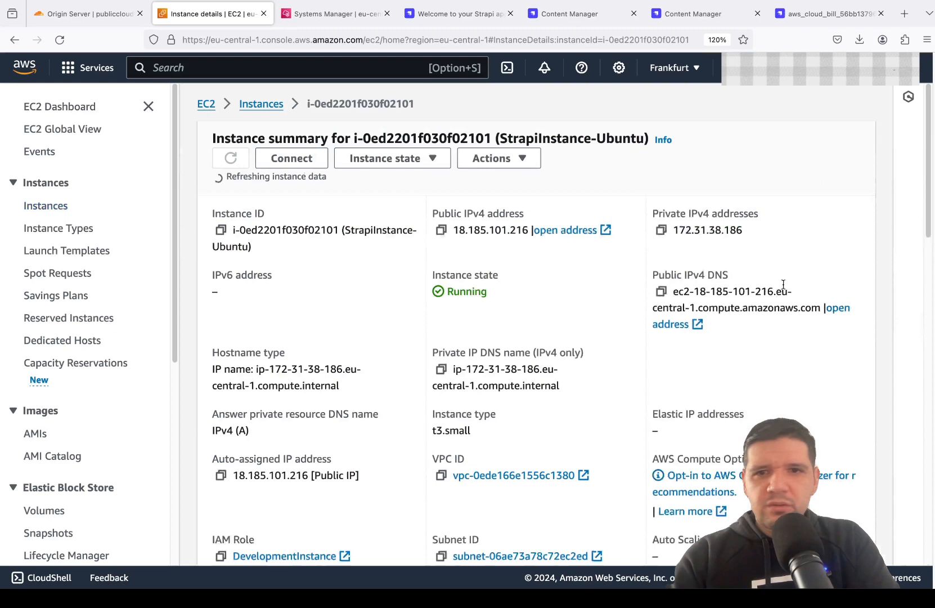
click(661, 291)
Open the copied EC2 public DNS name in a new browser tab to test direct access to Strapi, and inspect the address
click(903, 14)
key(super+v)
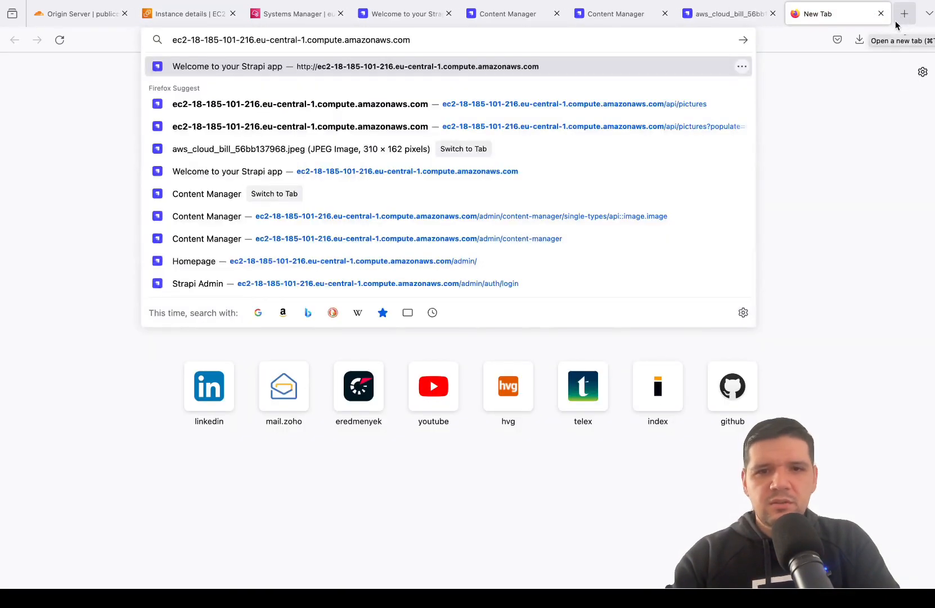
key(Return)
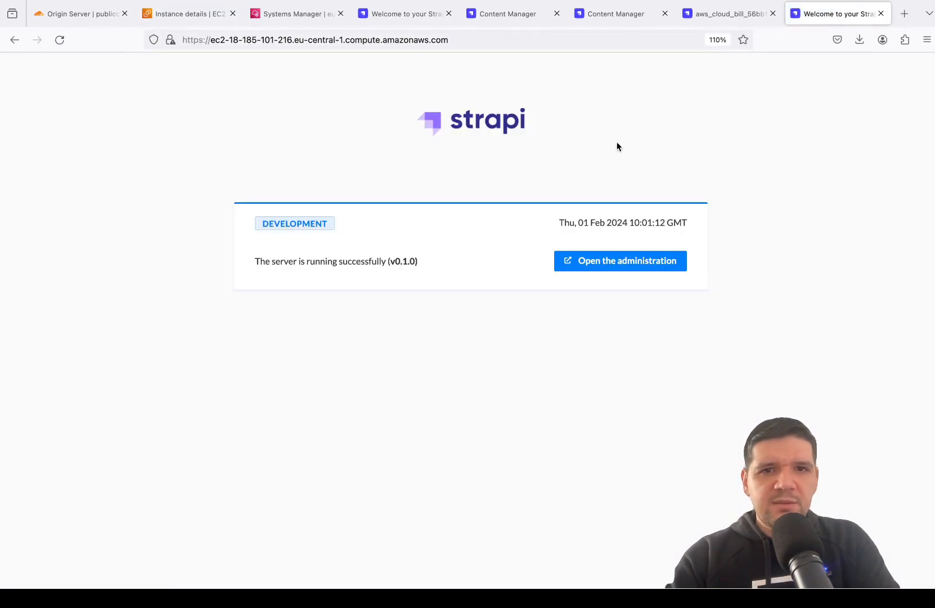
click(457, 40)
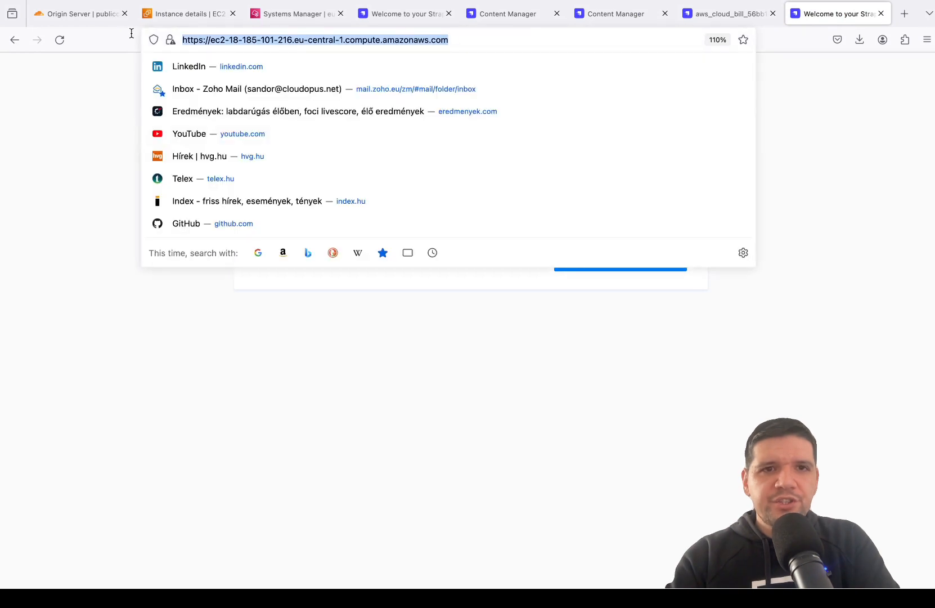
click(99, 87)
In the AWS VPC console, open the Cloudflare managed prefix list for modification, review its CIDR blocks and save the list
click(191, 13)
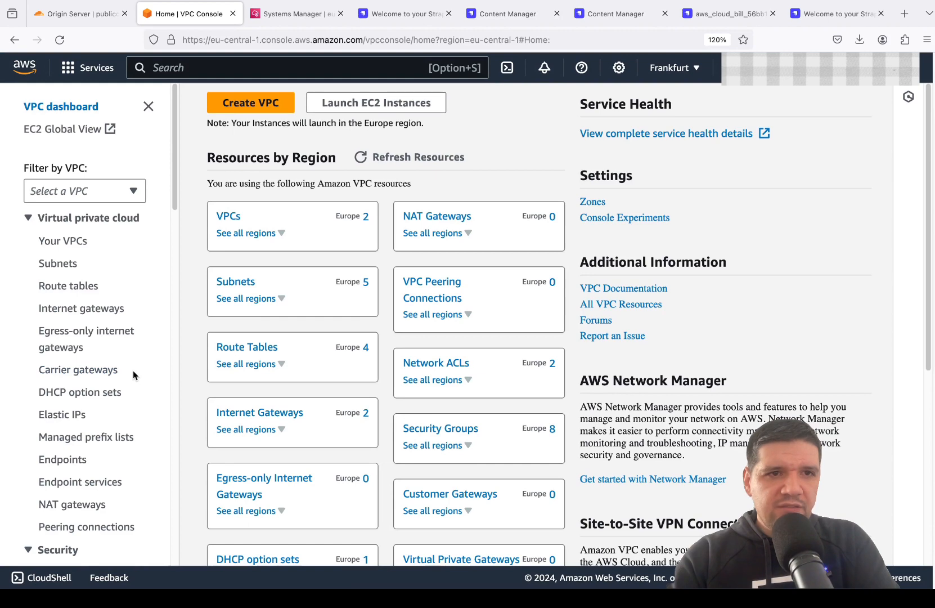
click(100, 439)
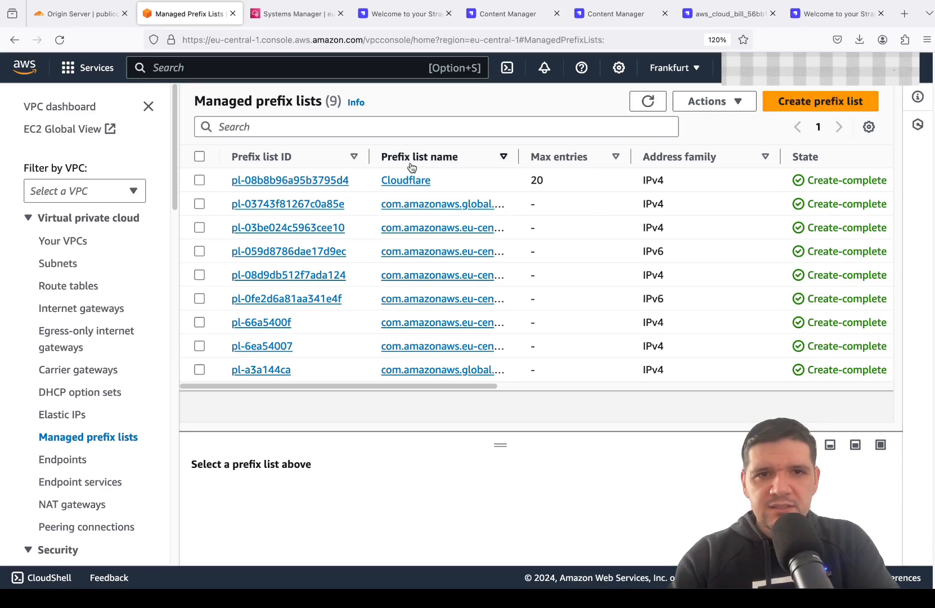
click(405, 180)
scroll(480, 264, down, 4)
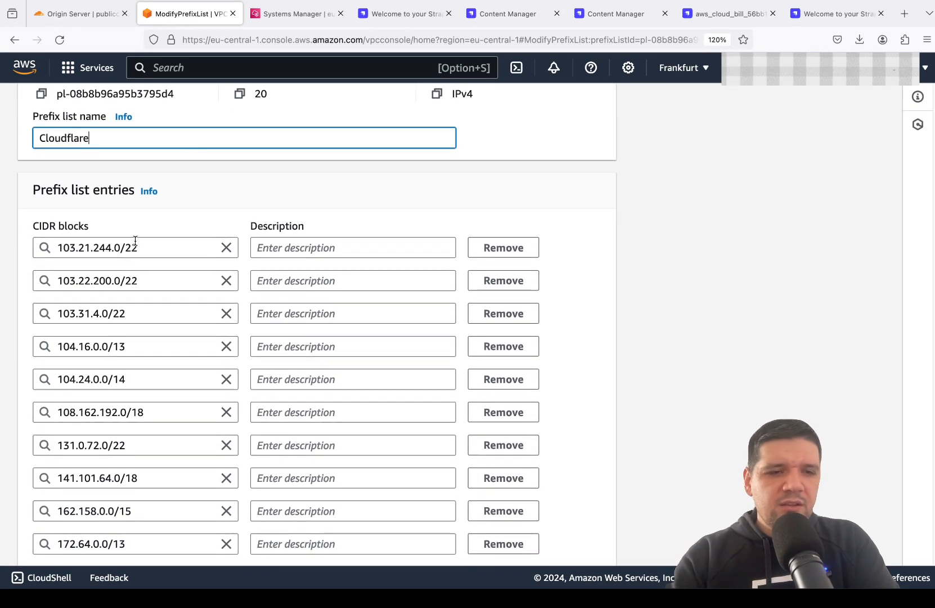
scroll(135, 240, down, 2)
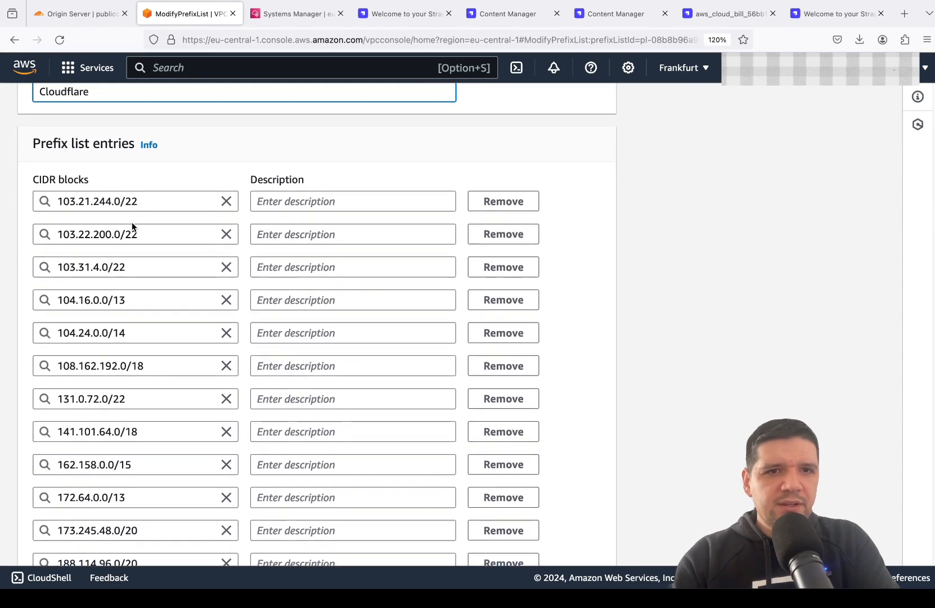
scroll(135, 225, down, 2)
scroll(146, 150, down, 6)
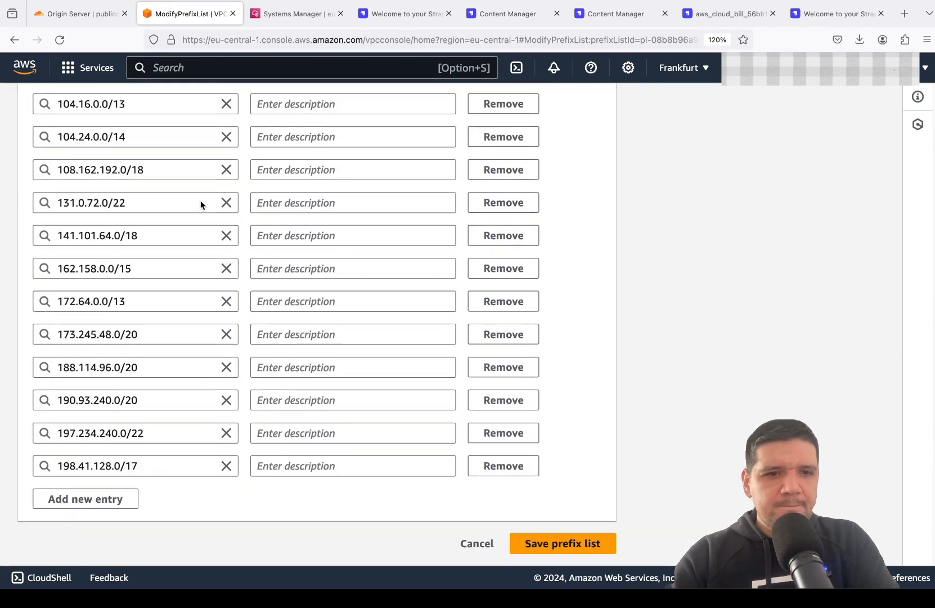
click(533, 543)
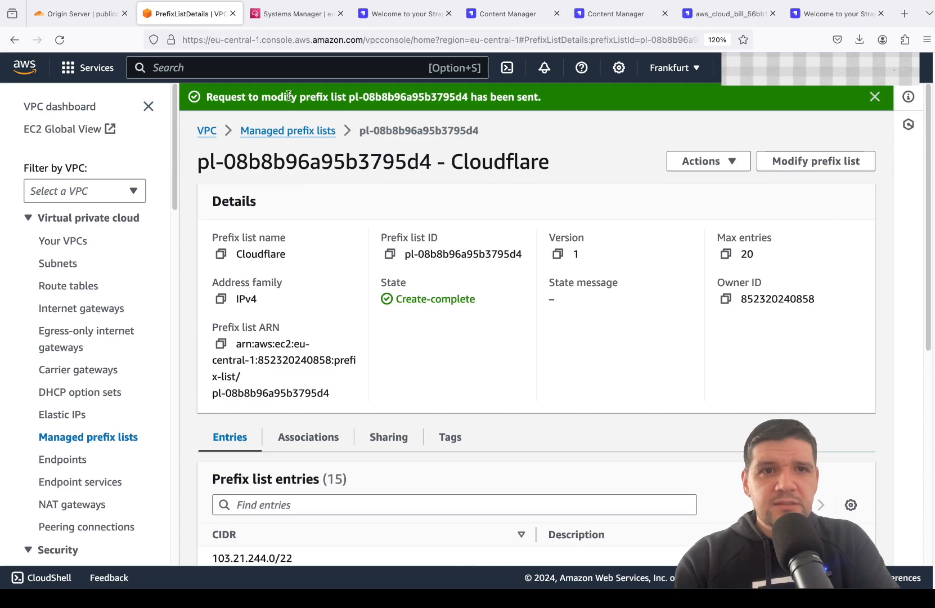
Go to the EC2 service and open the details of the running StrapiInstance-Ubuntu instance
click(201, 71)
text(ec2)
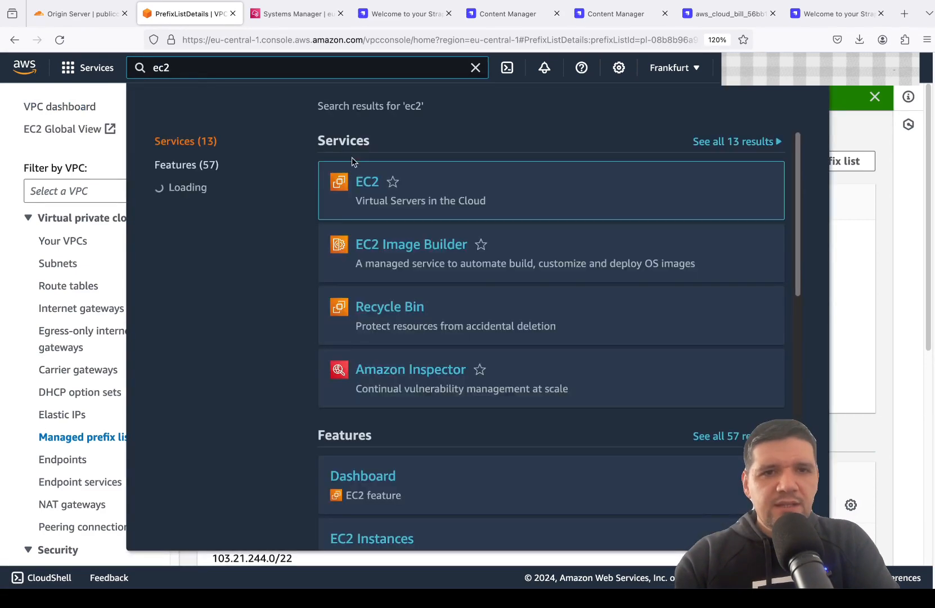
click(367, 183)
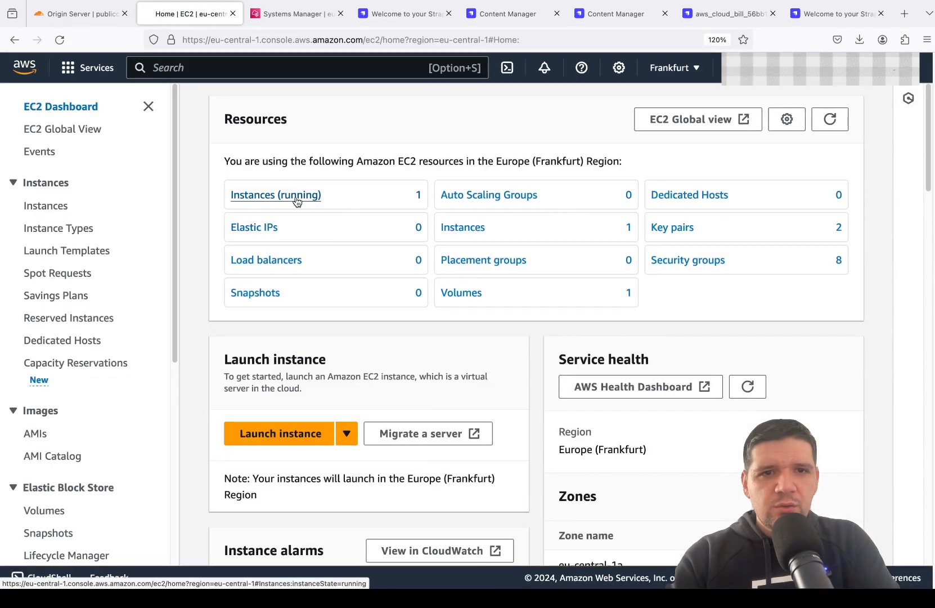
click(297, 200)
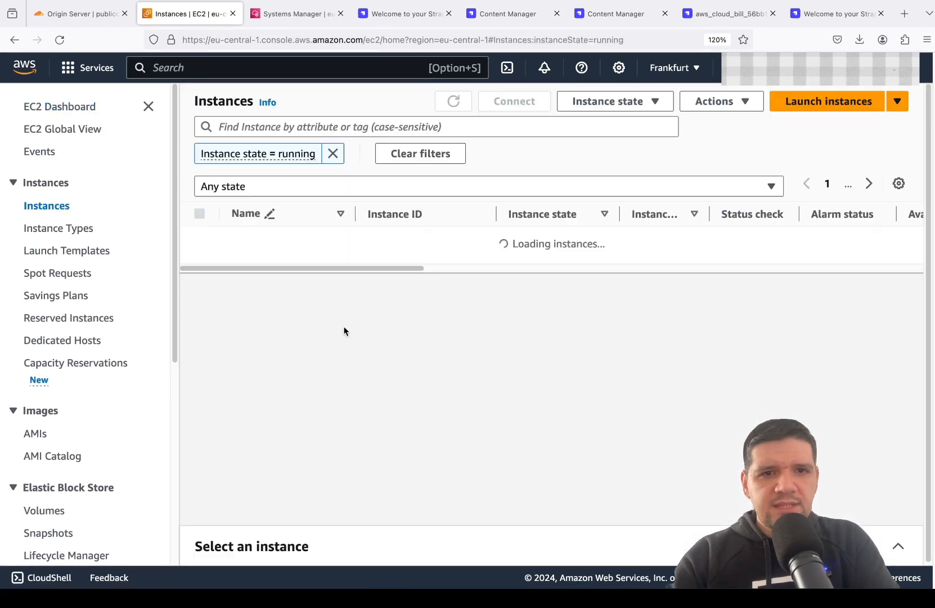
click(392, 240)
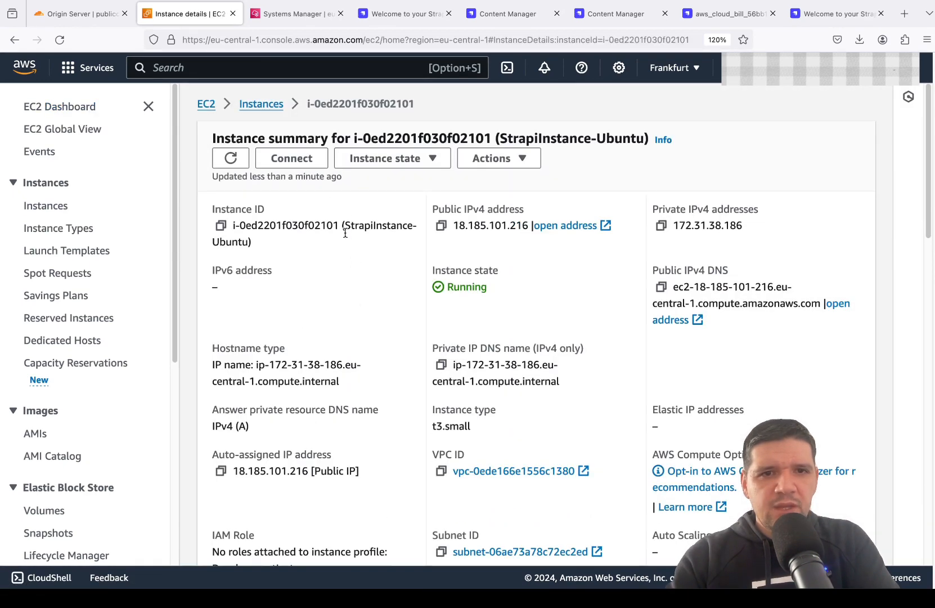
Open the launch-wizard-4 security group from the instance's security details
scroll(345, 233, down, 5)
click(529, 366)
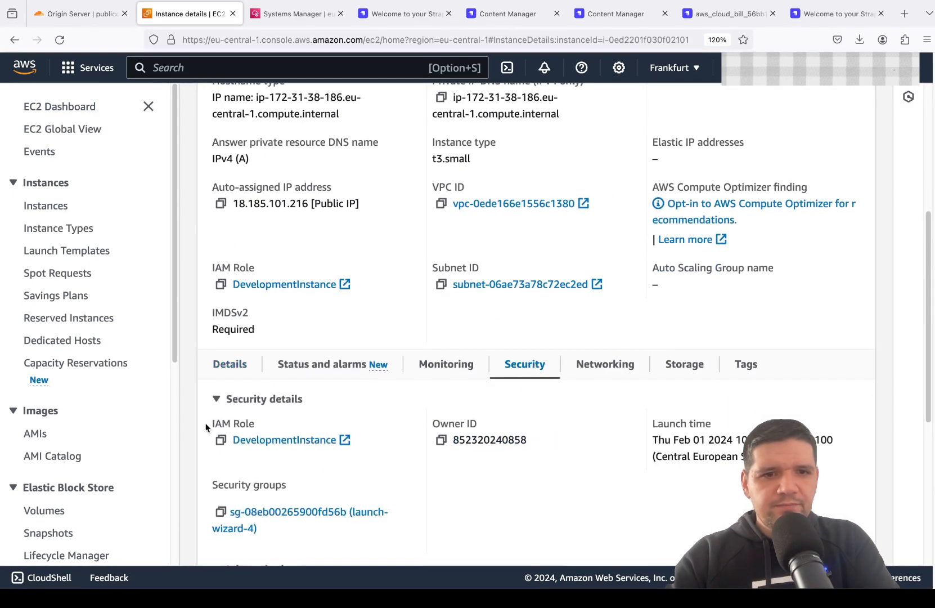
click(299, 513)
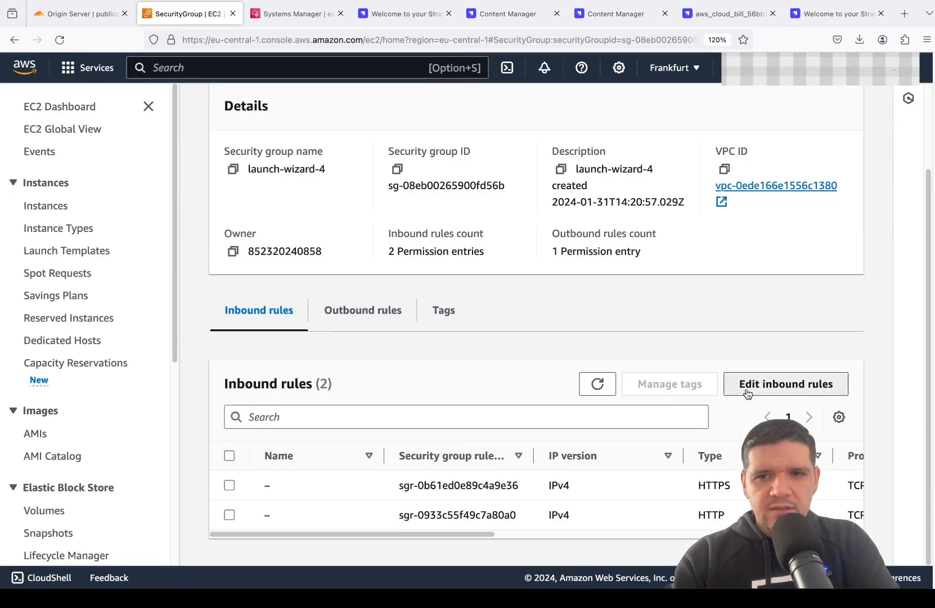
Edit the security group's inbound rules and delete the existing HTTP and HTTPS rules
click(783, 384)
click(831, 400)
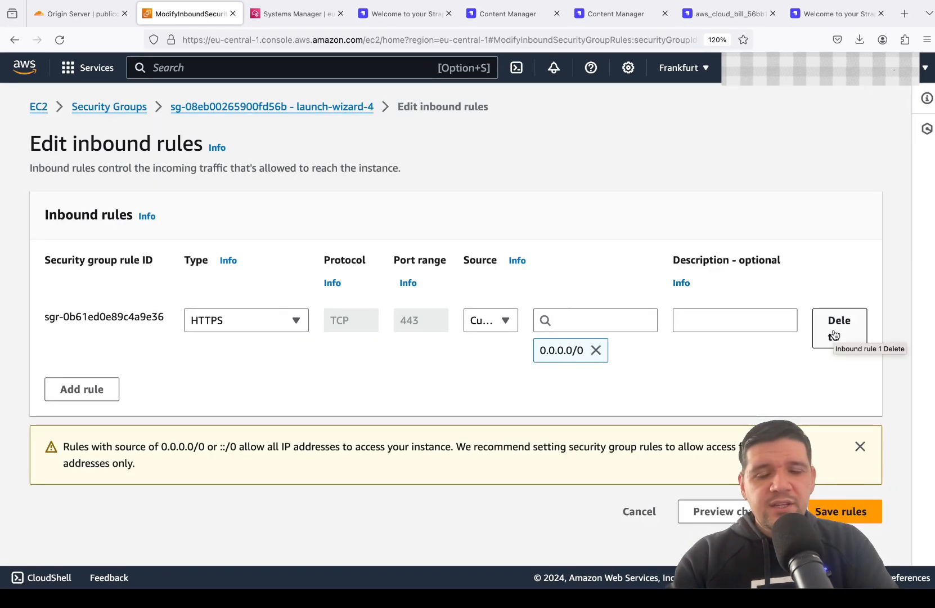
click(834, 335)
Add an inbound HTTPS rule with the Cloudflare prefix list as its source and save the rules
click(65, 373)
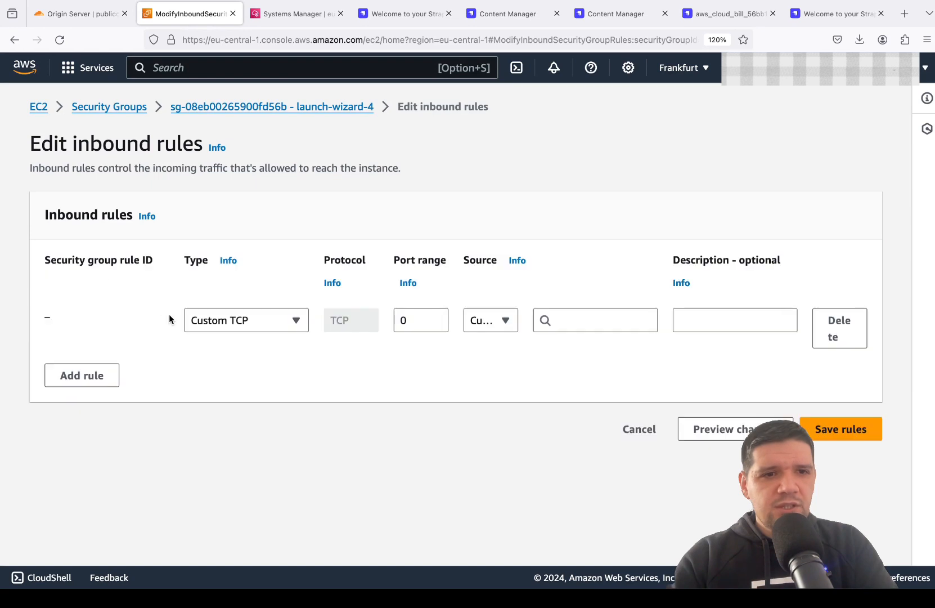
click(268, 320)
text(HT)
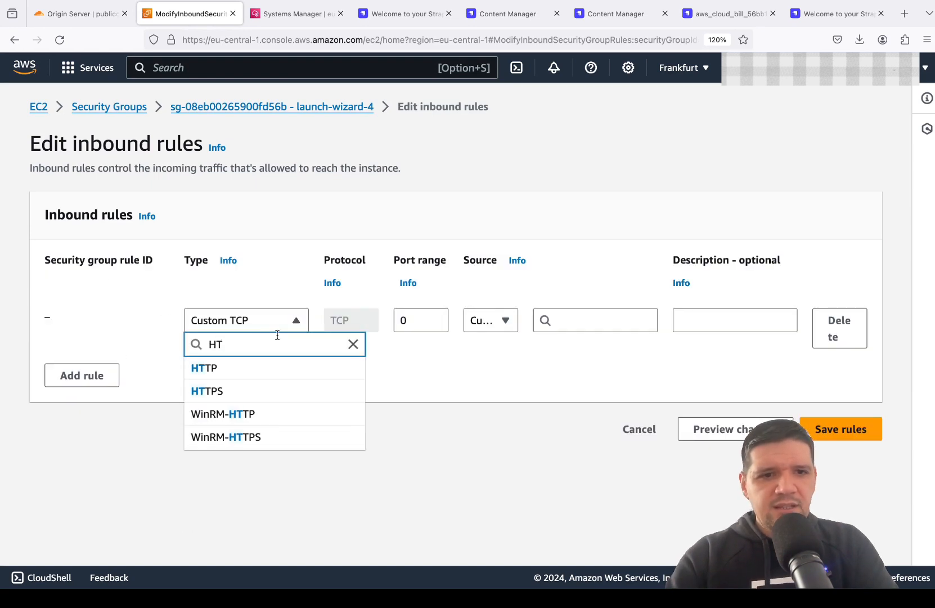
click(207, 391)
click(591, 322)
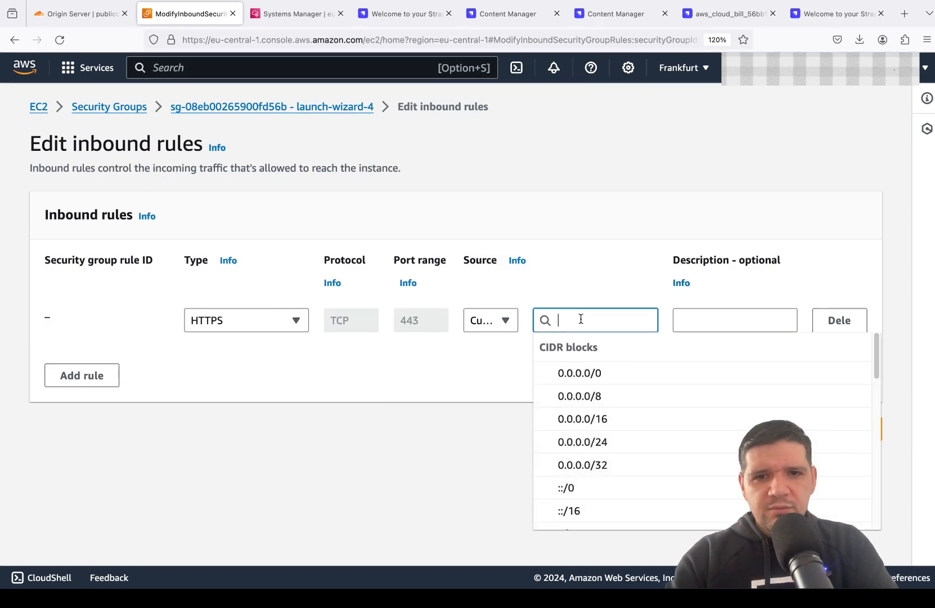
scroll(587, 415, down, 5)
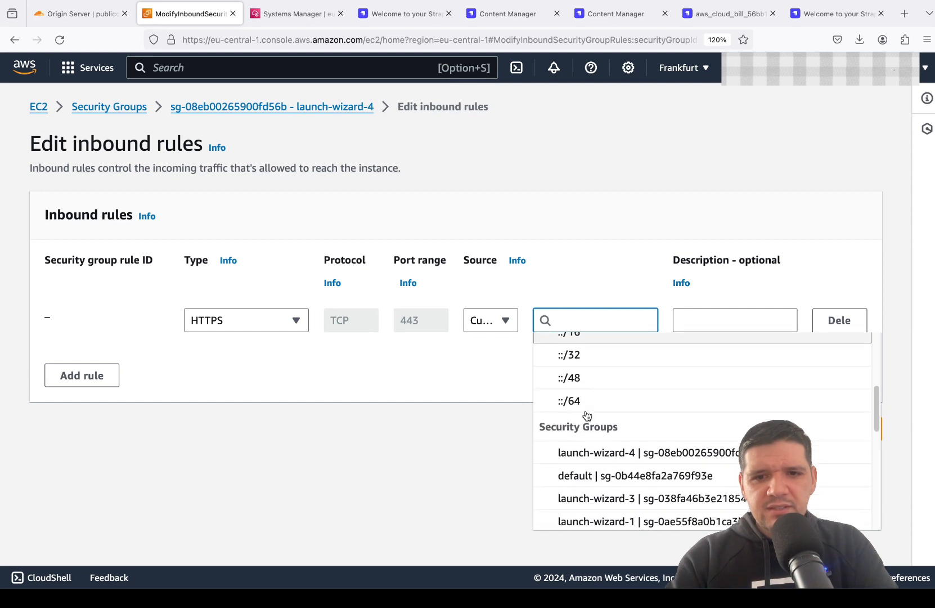
scroll(587, 415, down, 3)
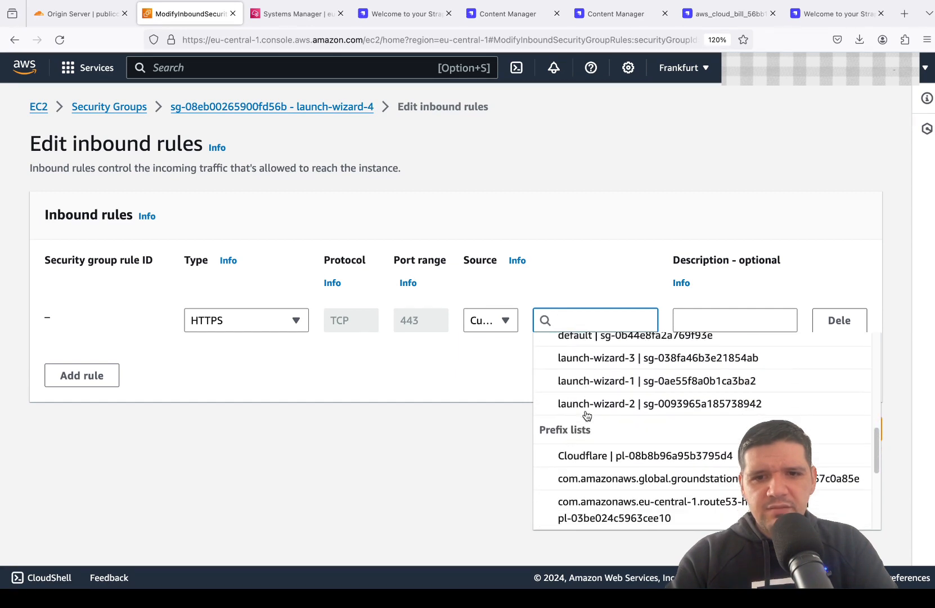
click(606, 457)
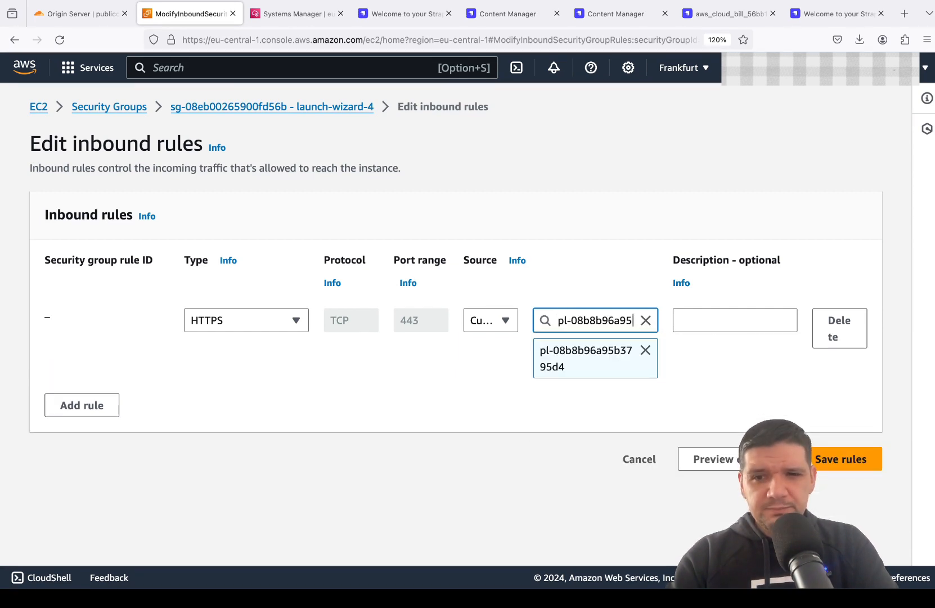
click(867, 460)
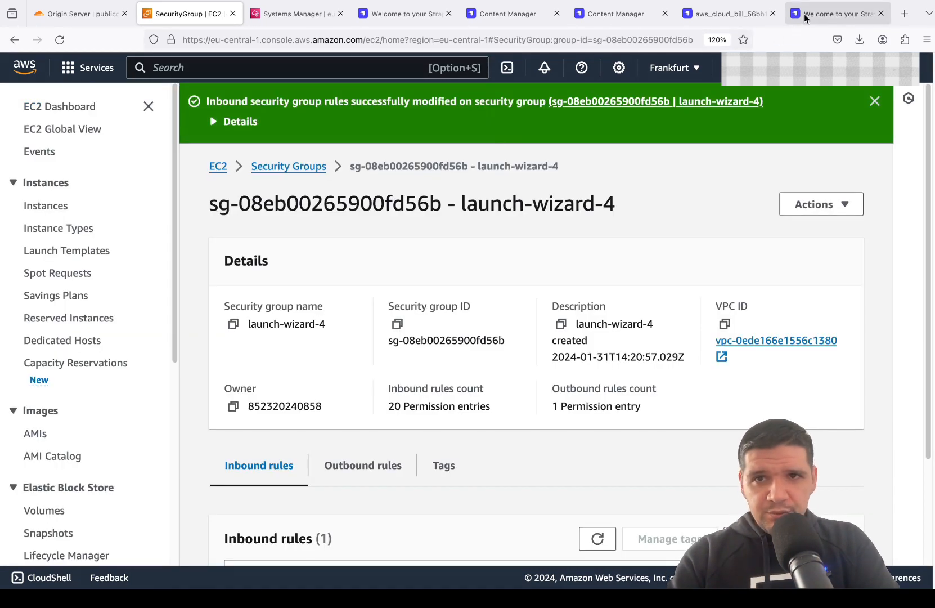
Reload the Strapi admin and image pages on the EC2 public DNS name to test direct access, and close the EC2 address tabs
click(616, 14)
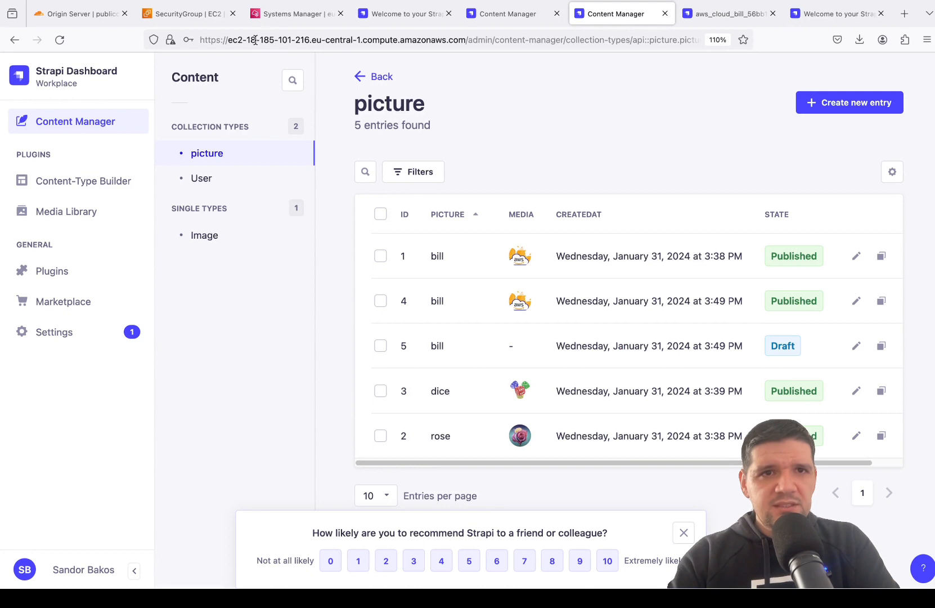
click(60, 40)
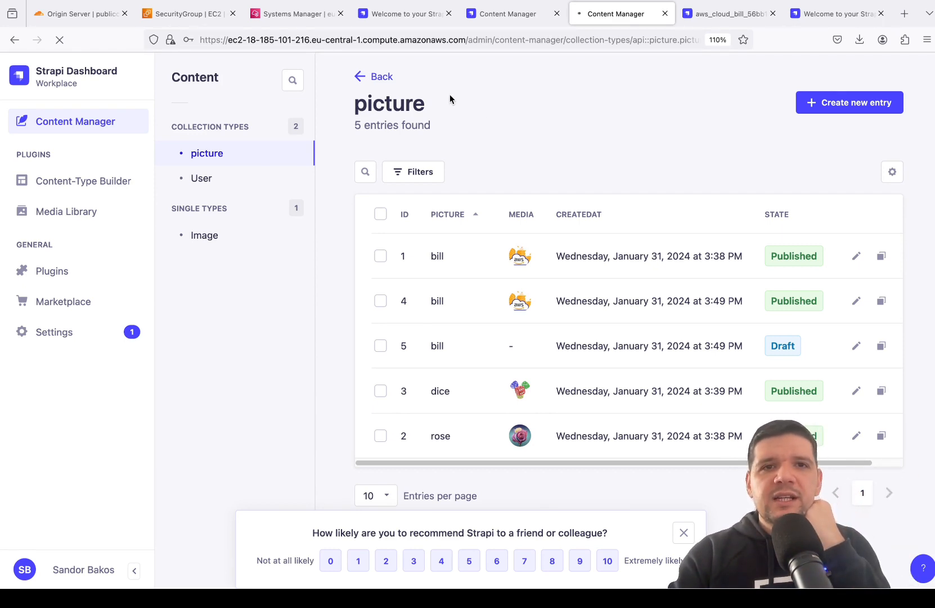
click(664, 13)
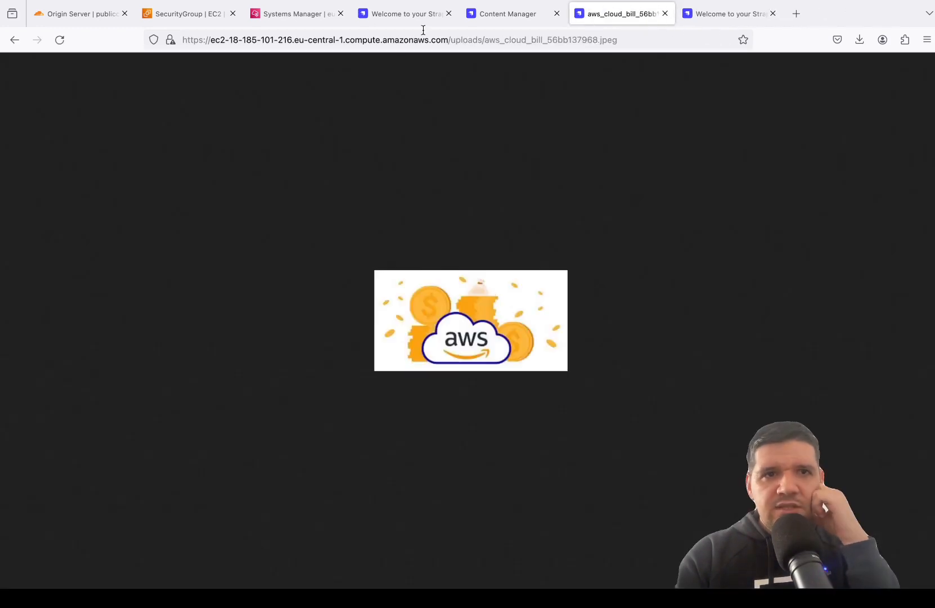
click(60, 39)
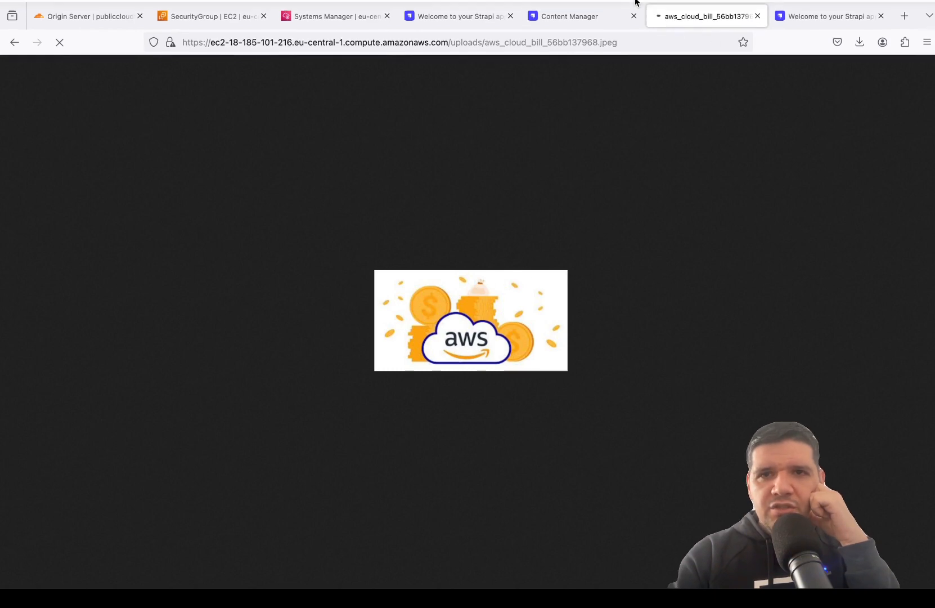
click(757, 14)
click(758, 14)
Switch to the Cloudflare dashboard and create a WAF custom rule named Allow Admin for the publiccloudtraining.com zone
click(60, 40)
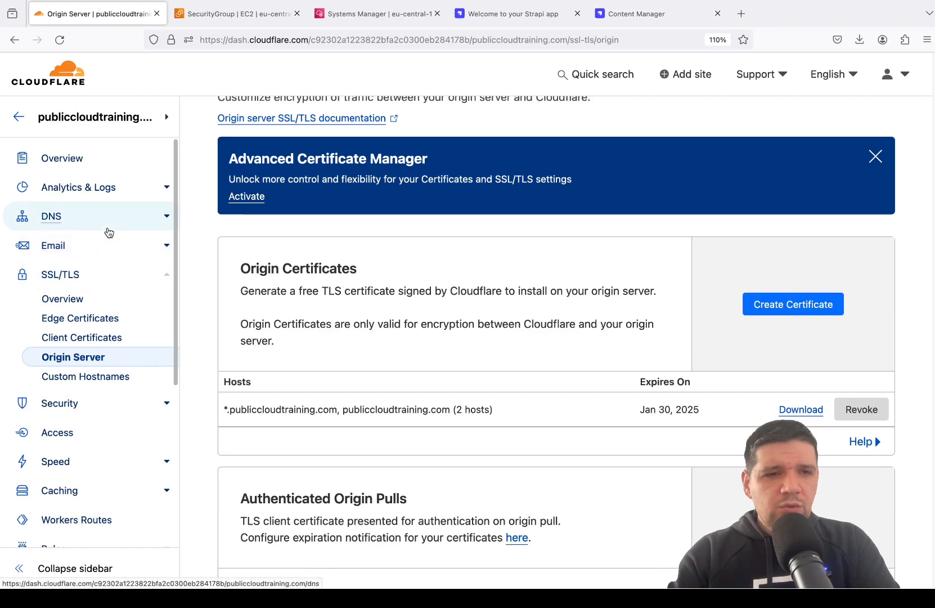
click(108, 402)
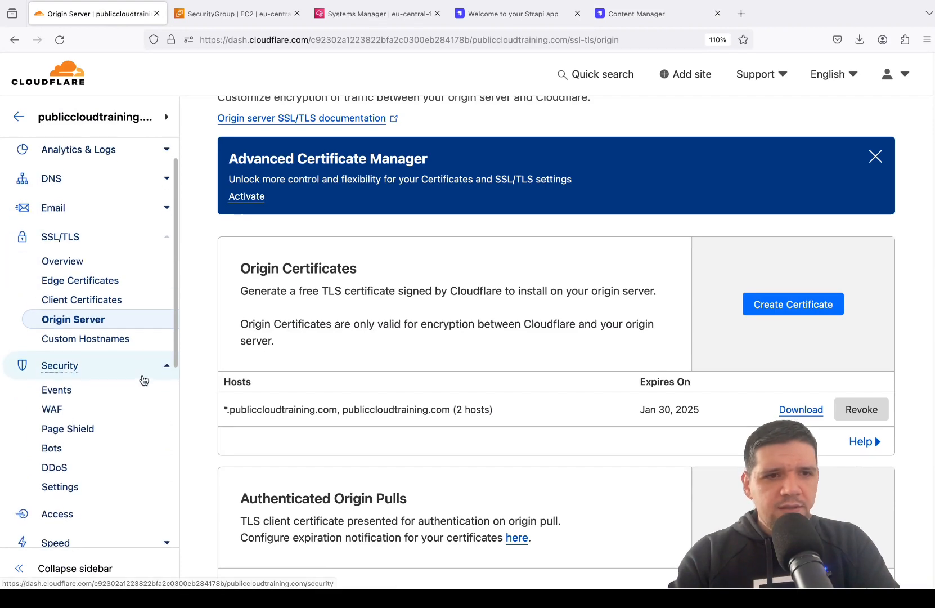
click(128, 396)
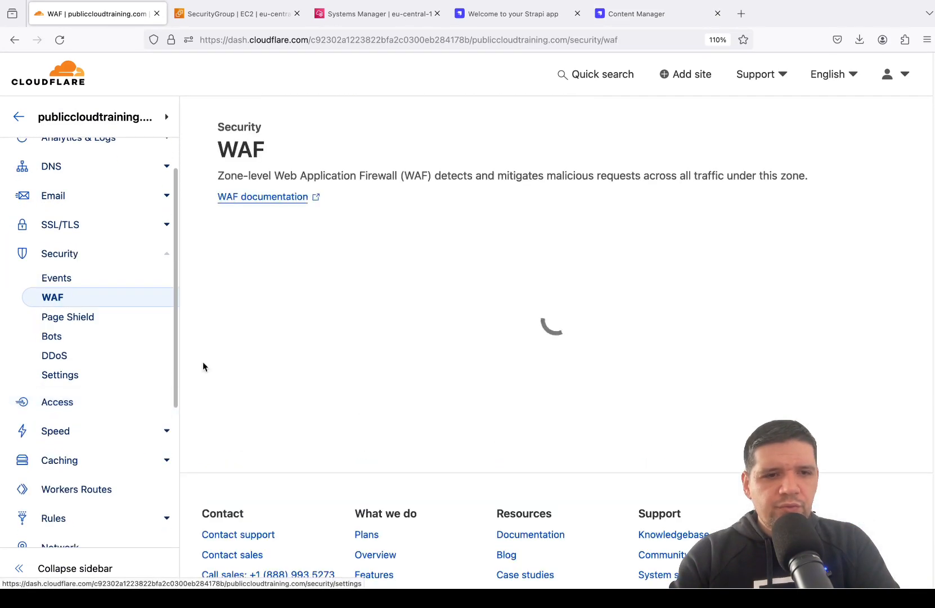
click(260, 253)
scroll(364, 254, down, 4)
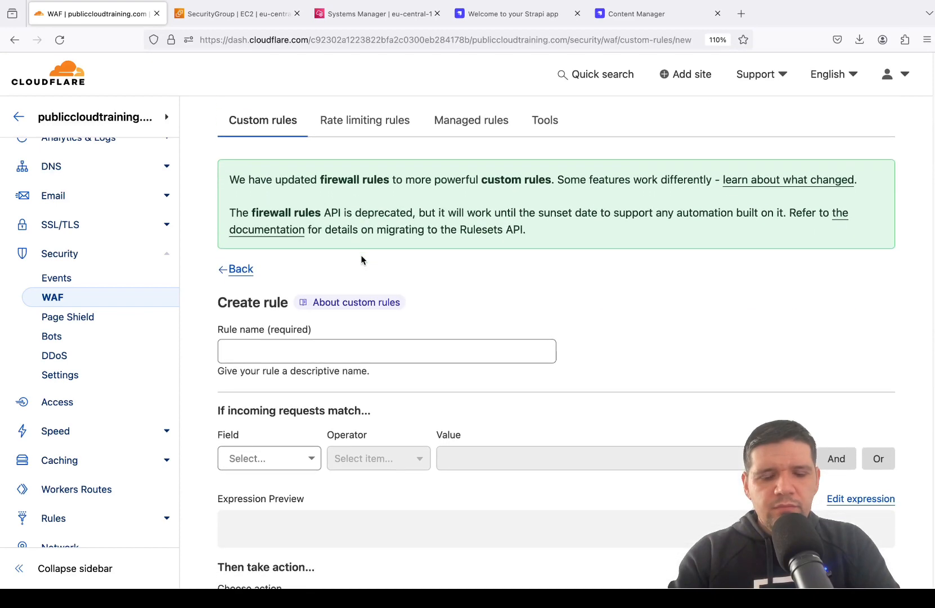
click(363, 245)
text(Allow Admin)
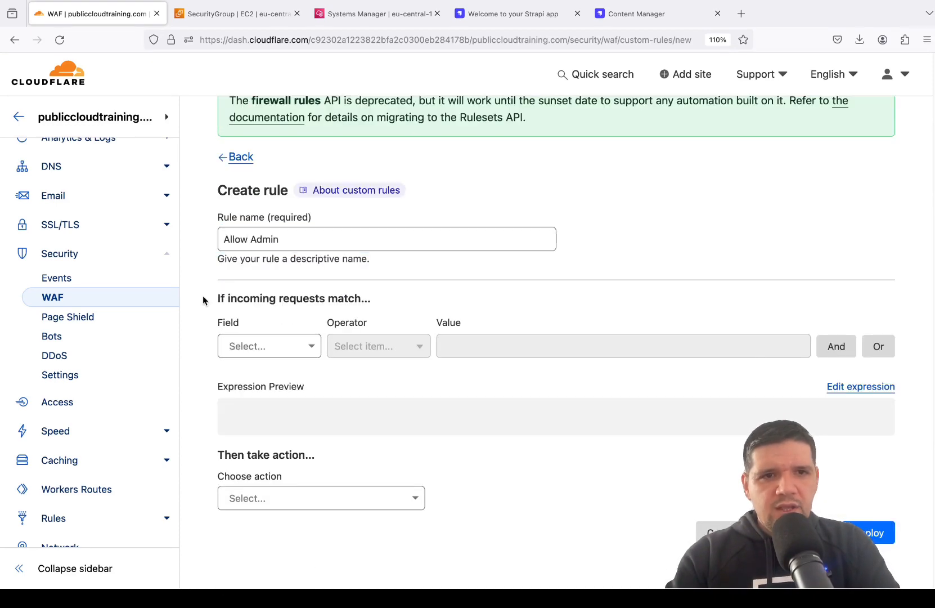
Set the rule's first condition to Hostname equals strapi.publiccloudtraining.com
drag(202, 298, 387, 304)
click(387, 304)
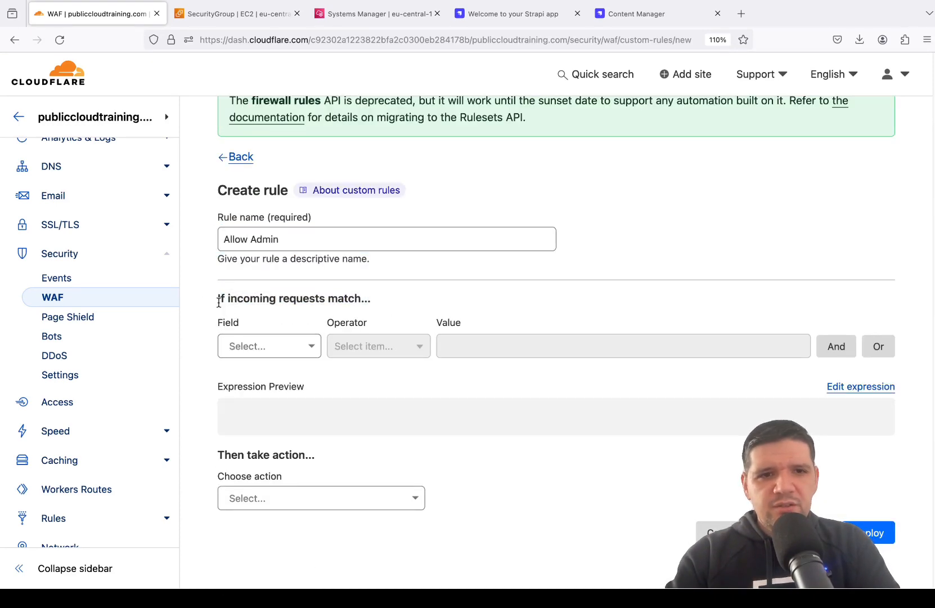
click(266, 350)
click(273, 477)
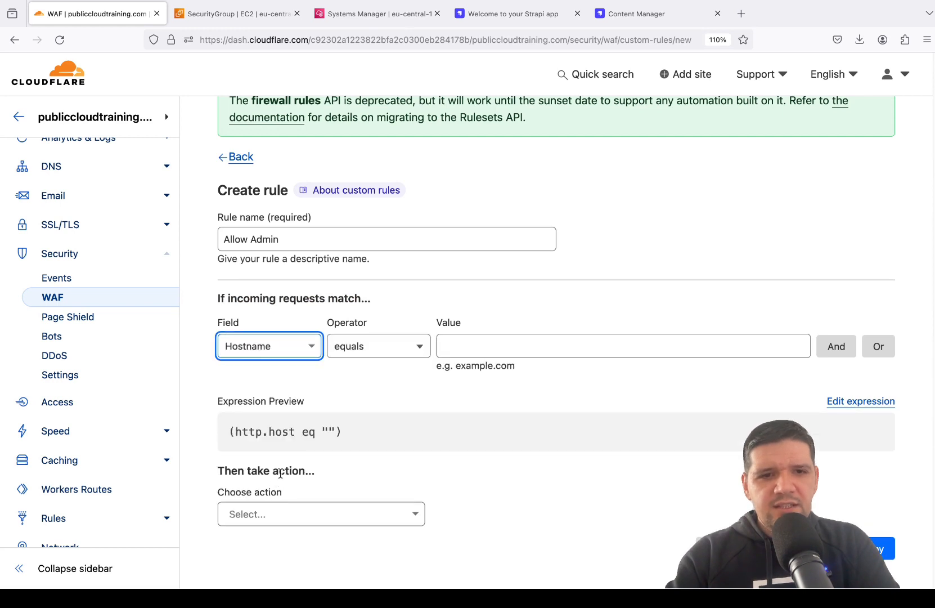
click(497, 349)
text(st)
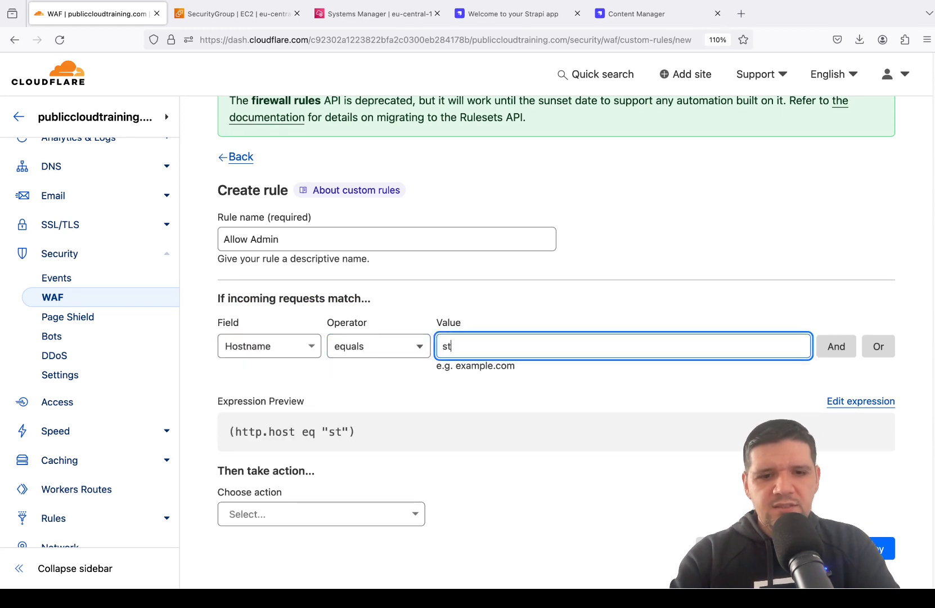
text(rapi.publiccloudtrain)
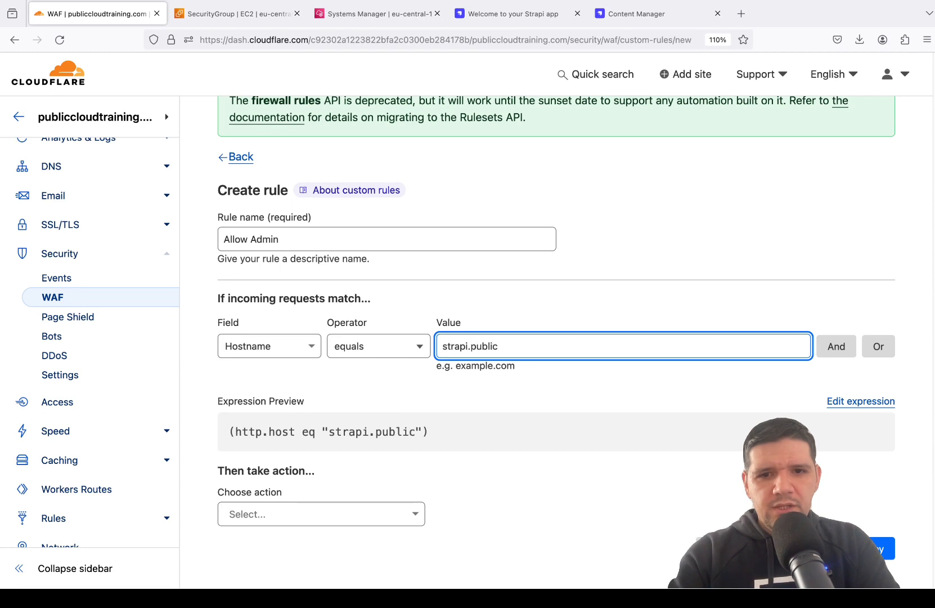
text(ing.com)
Add an And condition to the rule requiring the URI Path to contain /admin/
click(836, 347)
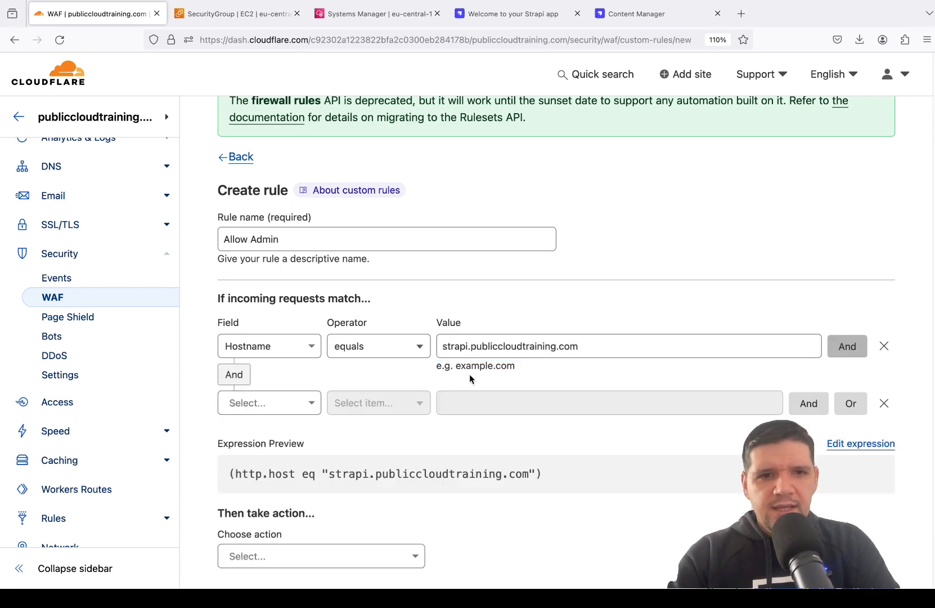
click(275, 404)
scroll(268, 405, down, 5)
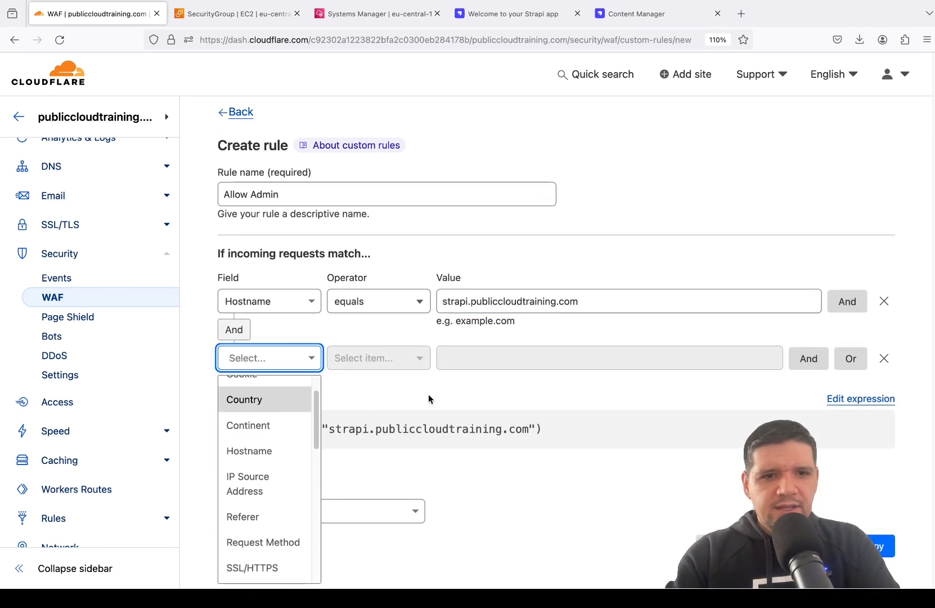
click(278, 493)
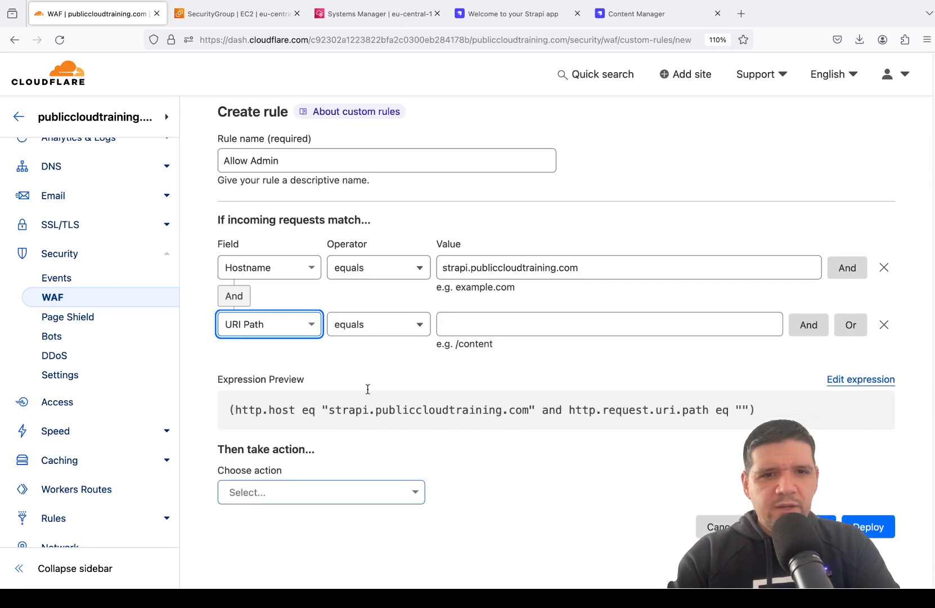
click(409, 321)
click(388, 407)
click(493, 319)
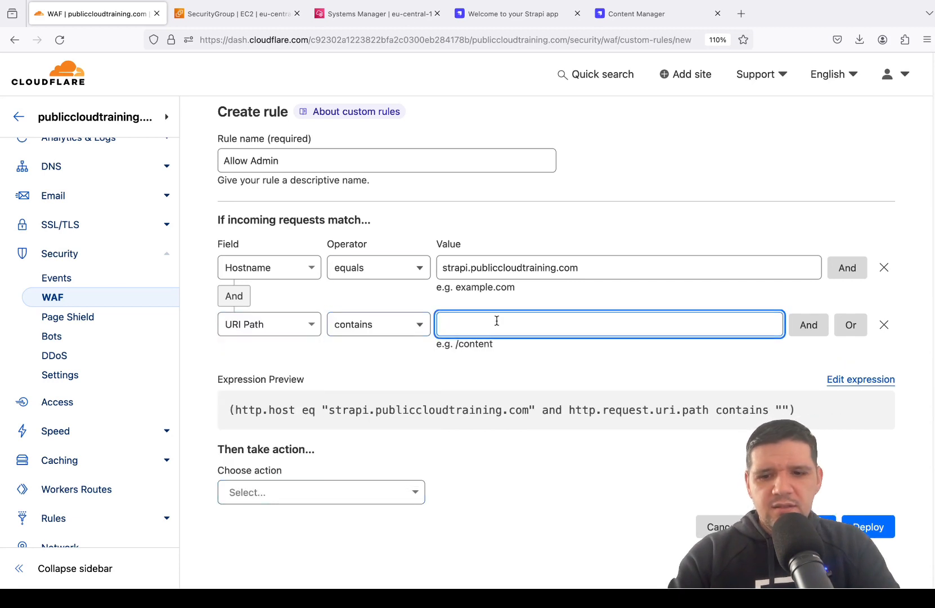
text(/admin/)
Add a third And condition to the Allow Admin rule using IP Source Address with the equals operator
scroll(806, 303, down, 1)
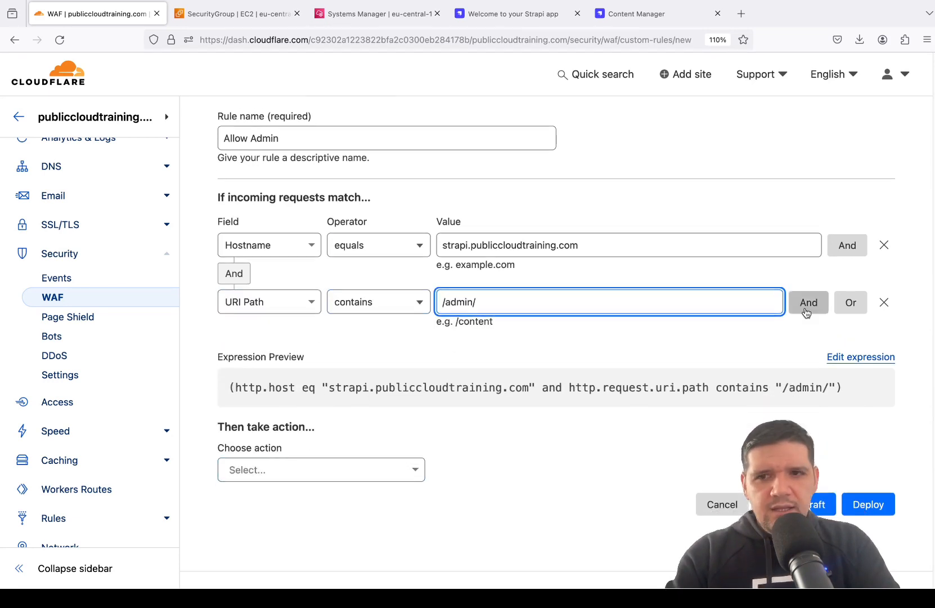
click(806, 302)
click(278, 357)
click(274, 404)
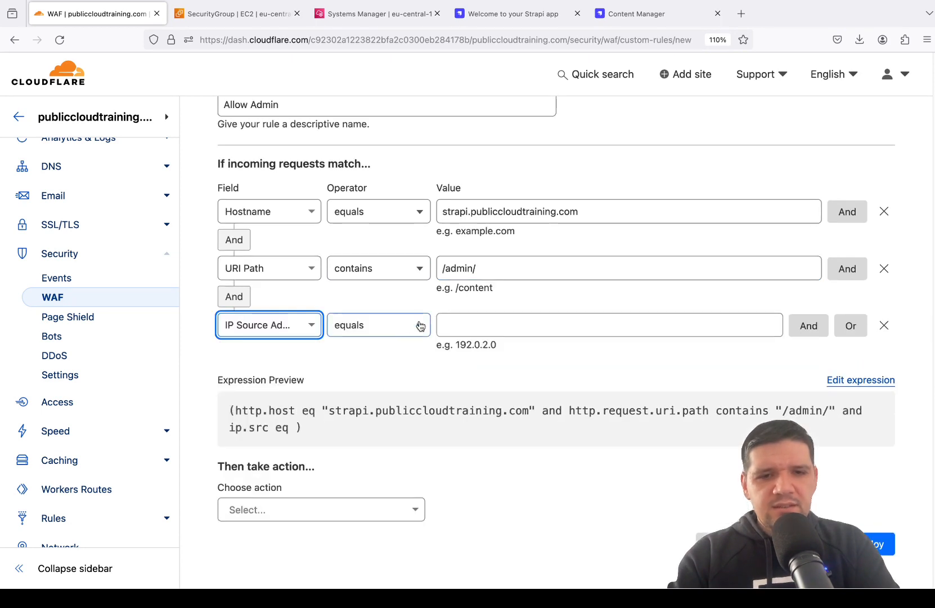
click(408, 325)
click(388, 345)
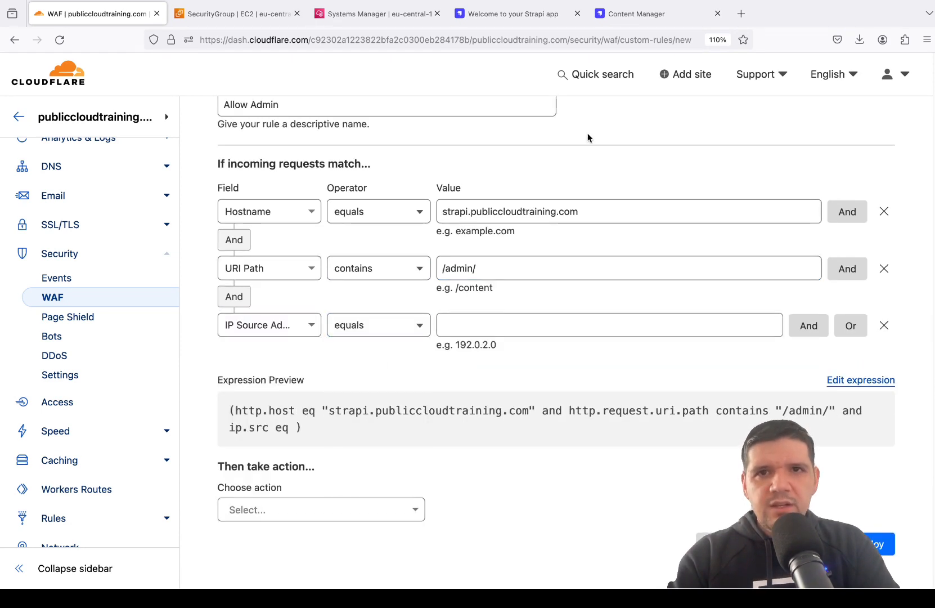
Look up the current public IP in Proton VPN and set the IP Source Address value to 84.1.222.29
click(638, 1)
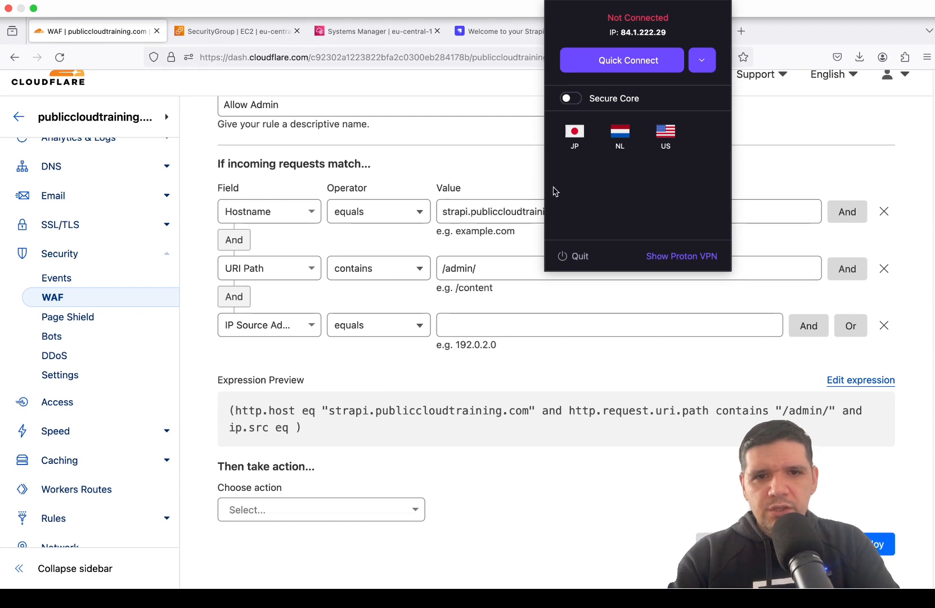
click(547, 325)
text(84.1)
click(638, 1)
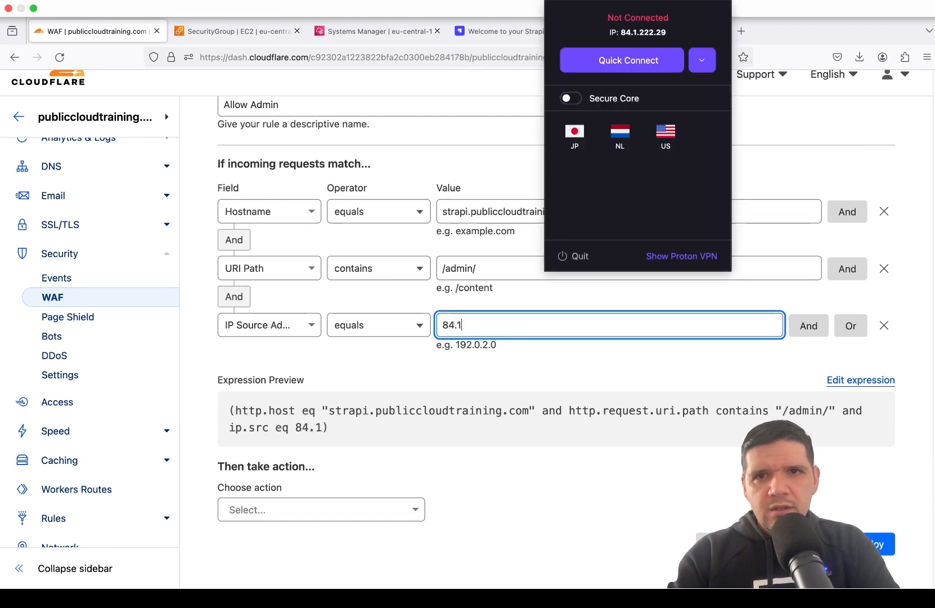
click(482, 325)
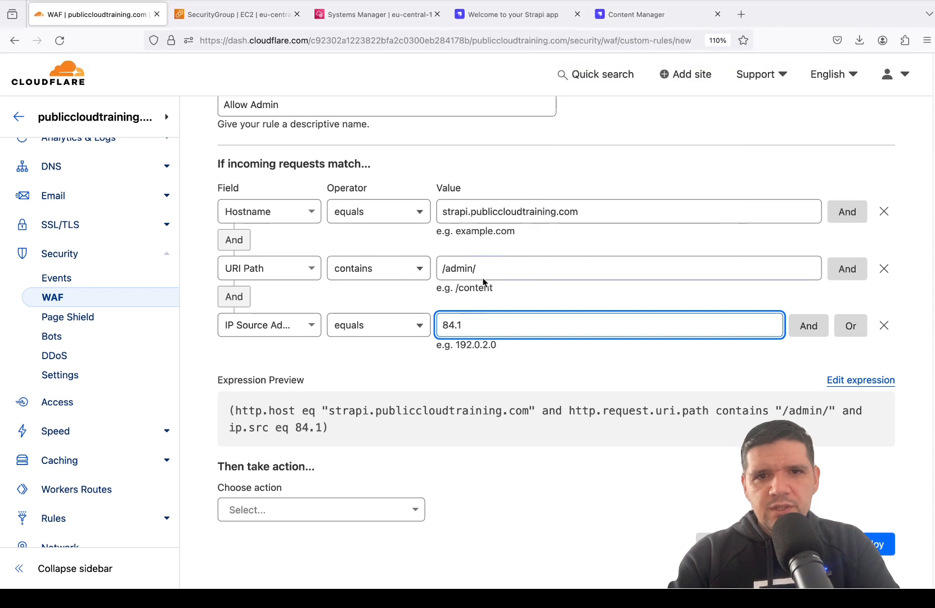
text(.222.29)
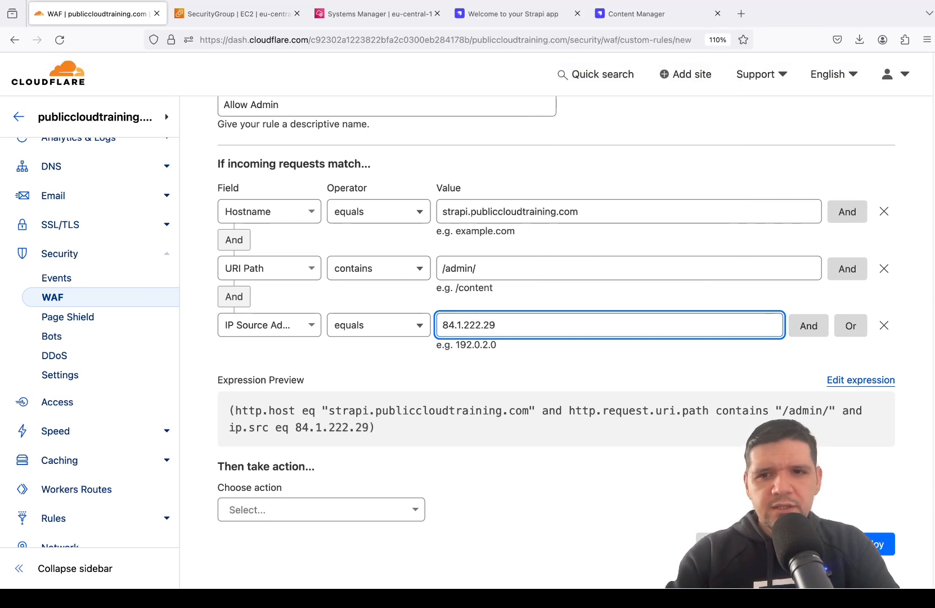
Set the rule's action to Skip for all remaining custom rules and deploy it
click(360, 509)
click(353, 517)
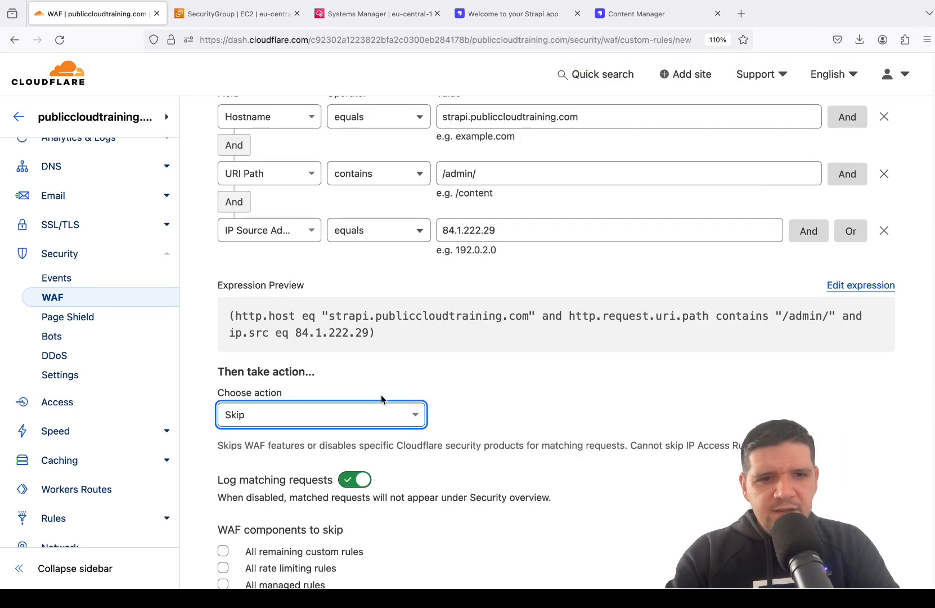
scroll(371, 428, down, 2)
click(223, 473)
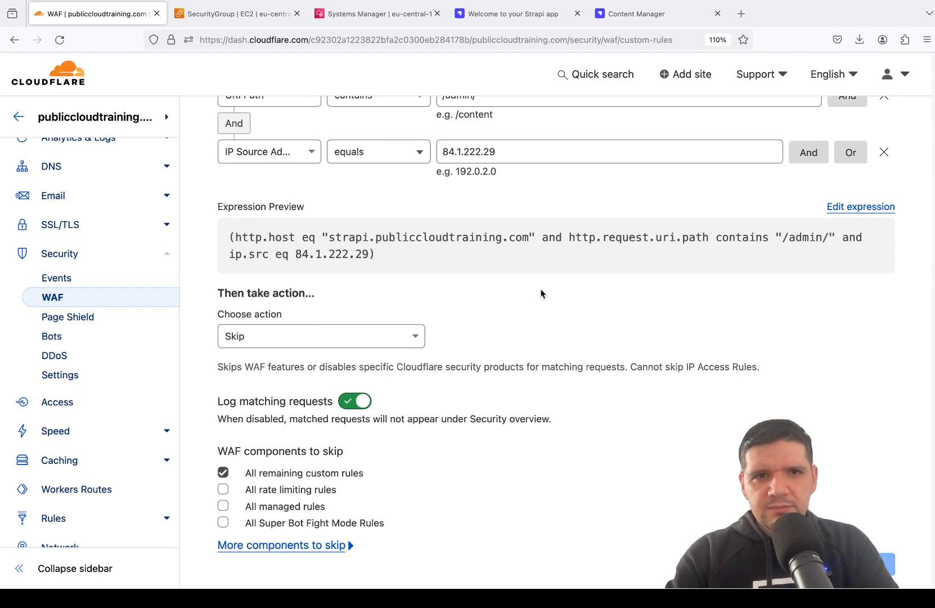
scroll(319, 351, down, 2)
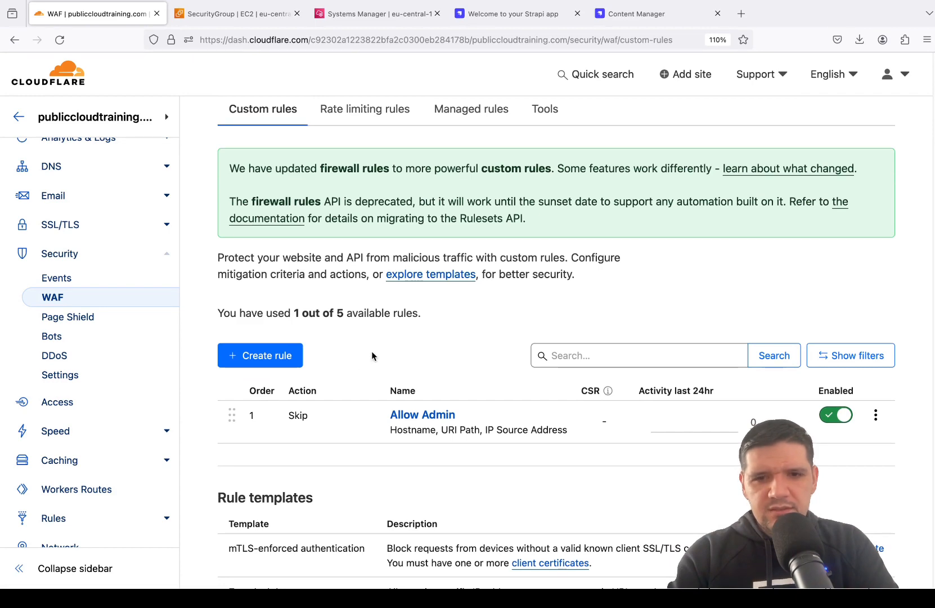
Create another custom rule matching Hostname equals strapi.publiccloudtraining.com
click(286, 356)
scroll(326, 405, down, 4)
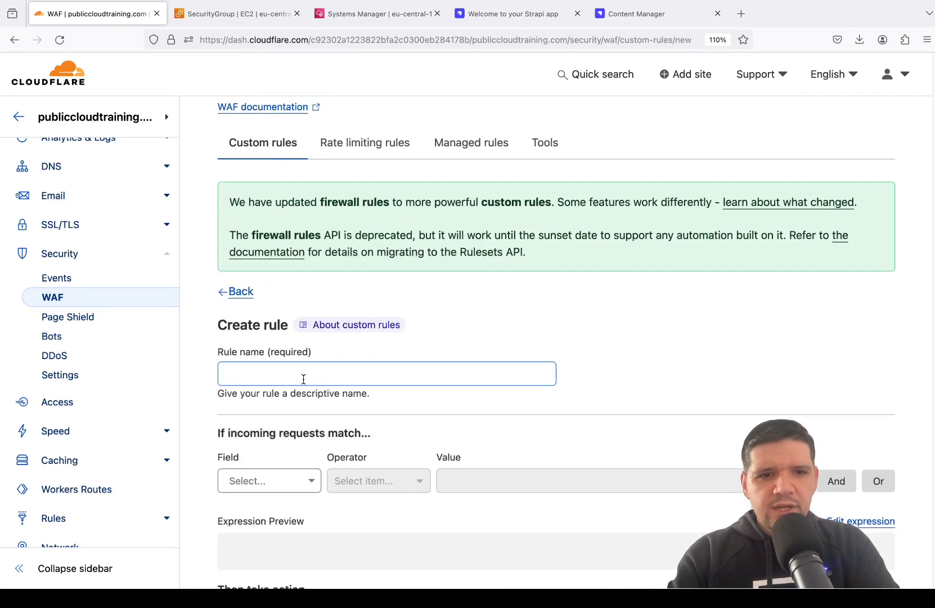
click(300, 458)
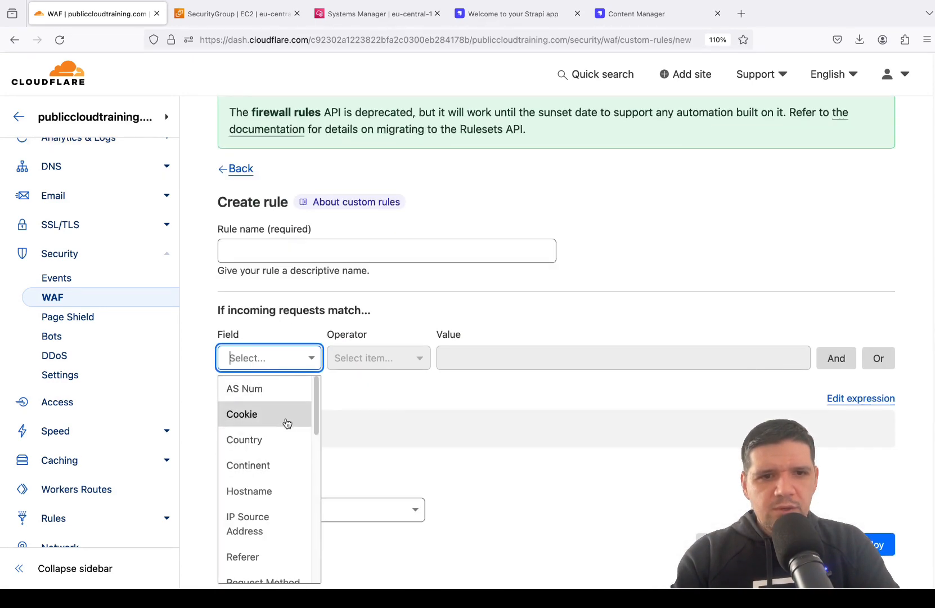
click(286, 490)
click(477, 363)
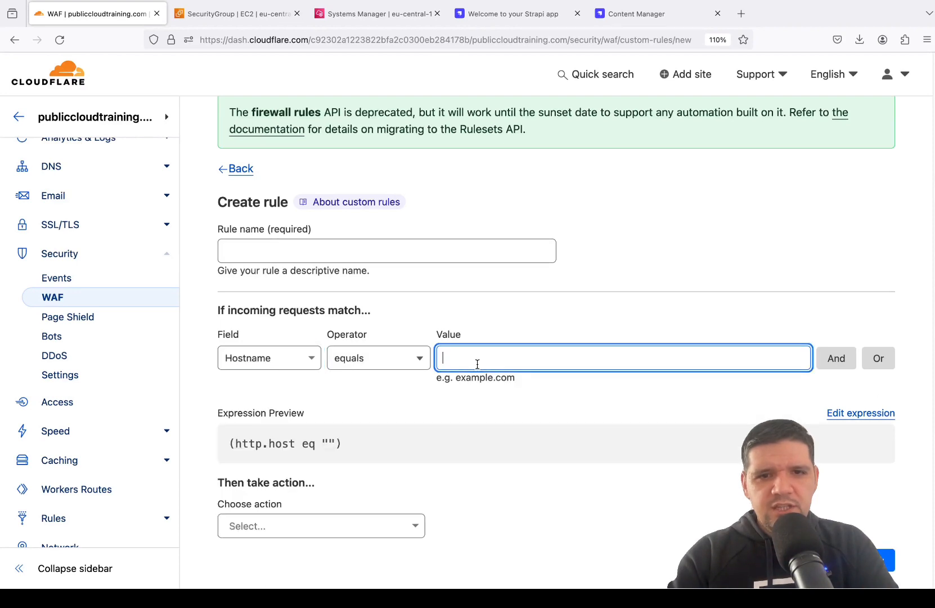
text(strapi)
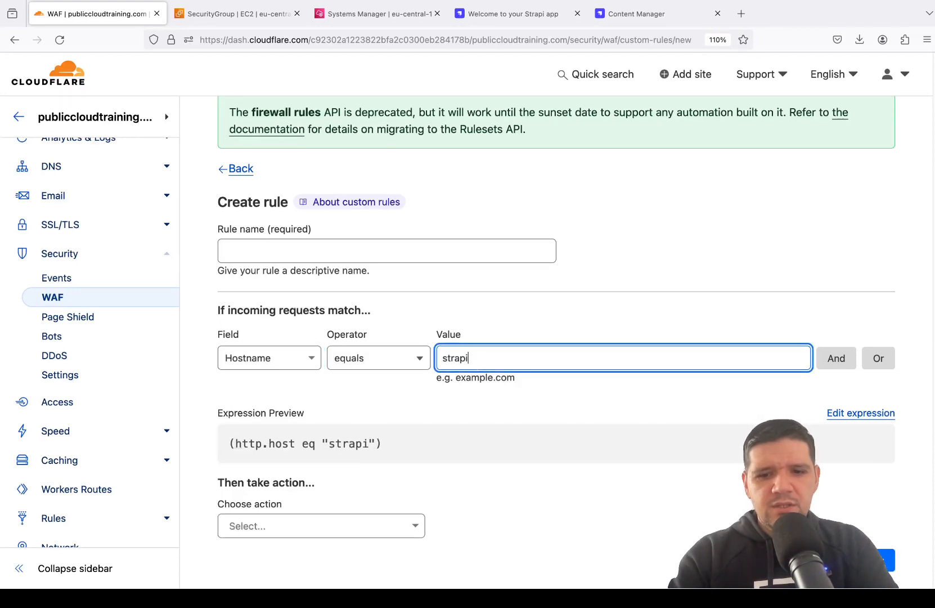
text(.publiccloudtraini)
text(ng.com)
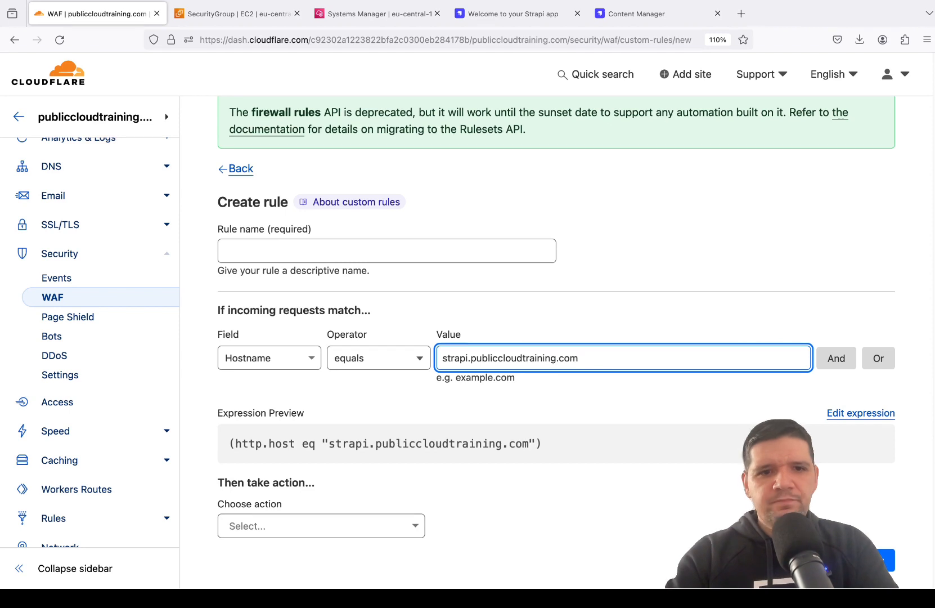
Set the new rule's action to Block, name it block-all, and deploy it
click(315, 526)
click(296, 495)
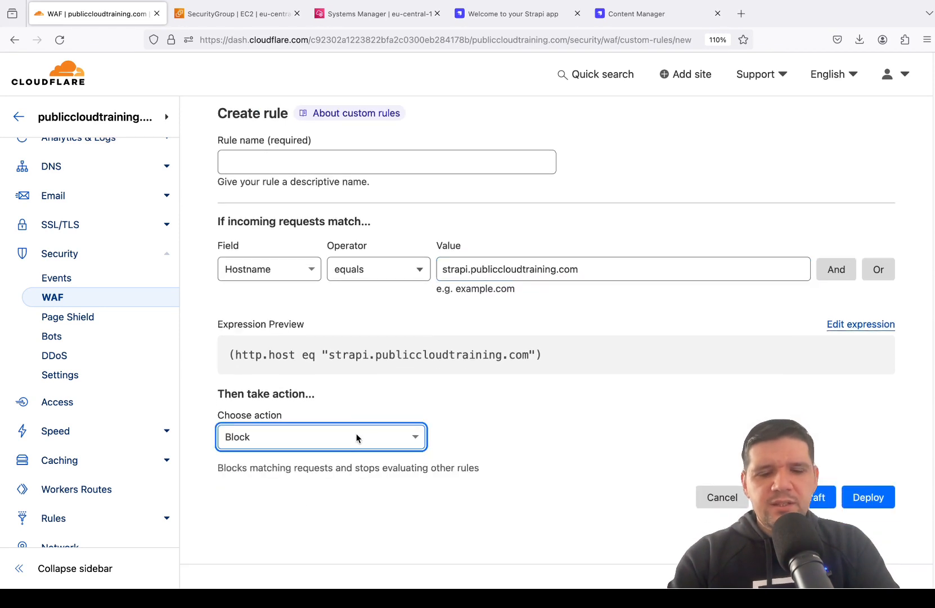
scroll(346, 264, up, 2)
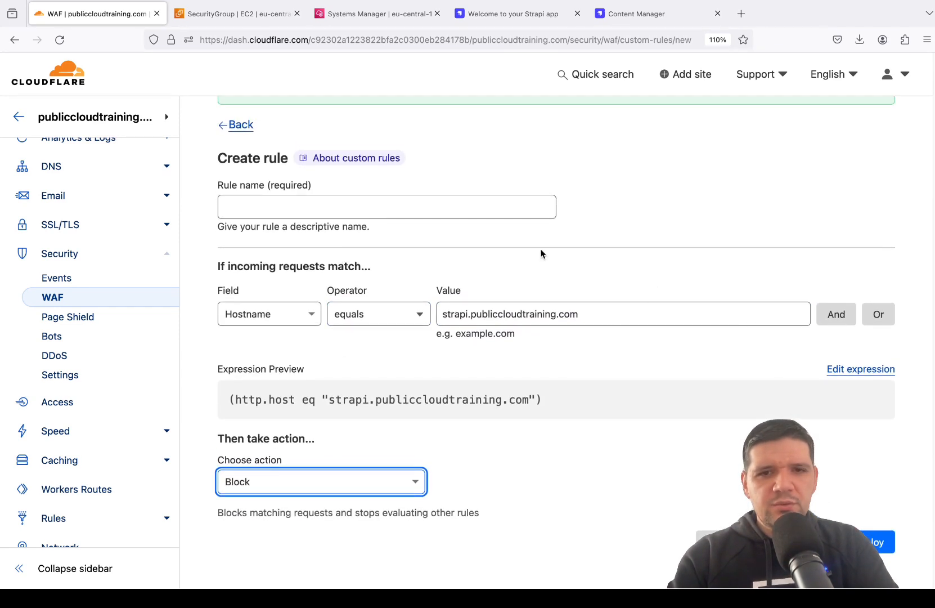
click(355, 206)
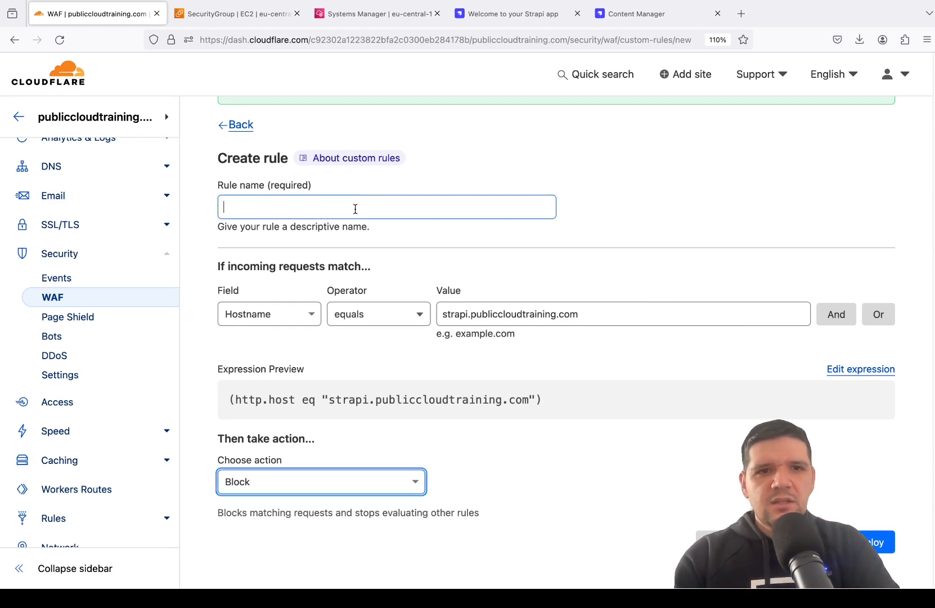
text(block-all)
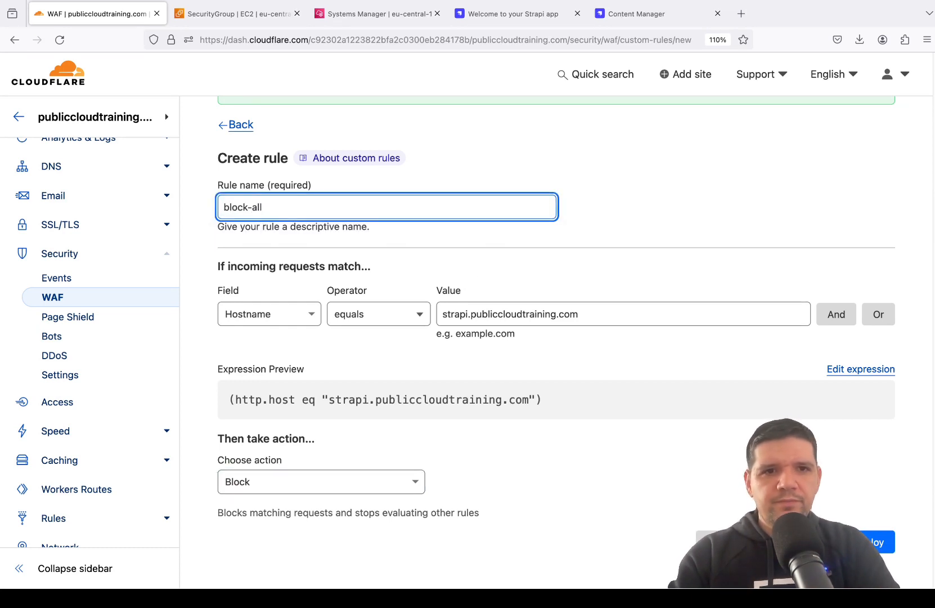
click(689, 229)
click(873, 542)
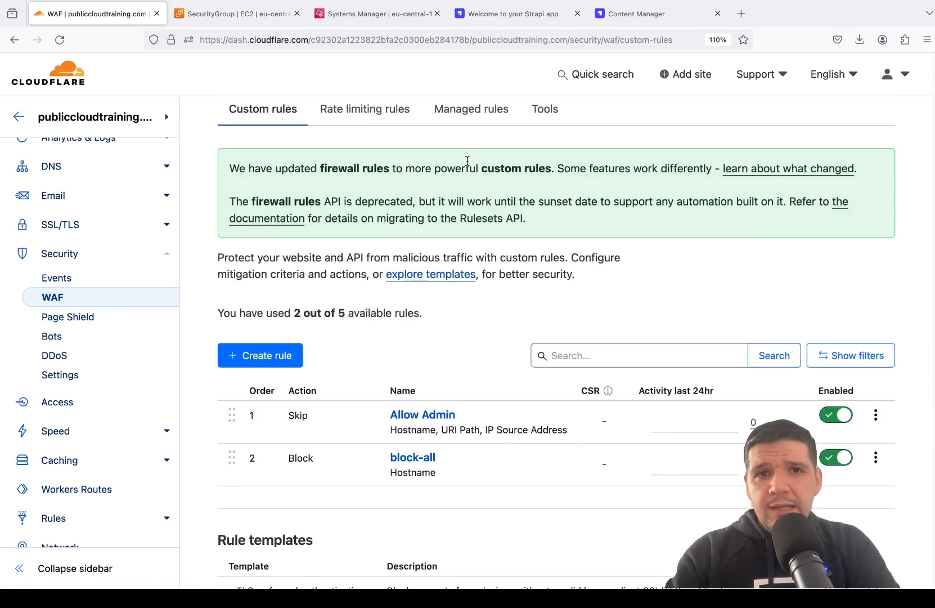
Switch to the Strapi welcome page and reload strapi.publiccloudtraining.com to test the block-all rule on the site root
click(510, 15)
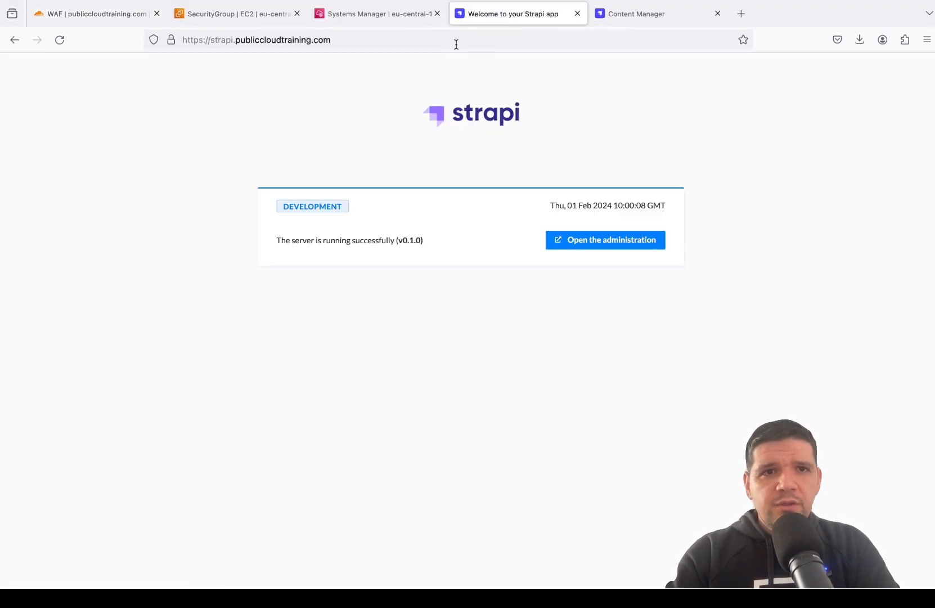
click(354, 39)
click(352, 38)
click(30, 152)
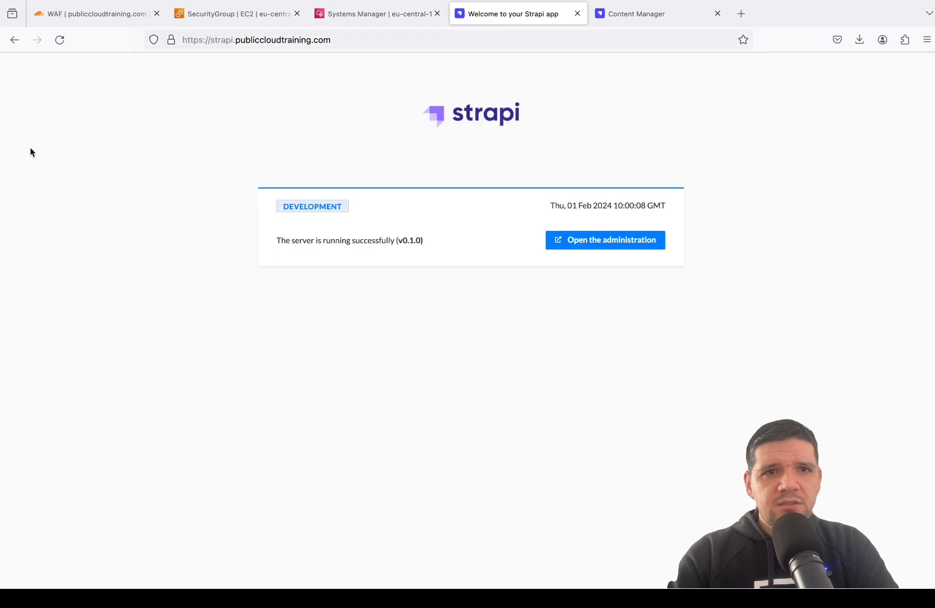
click(345, 39)
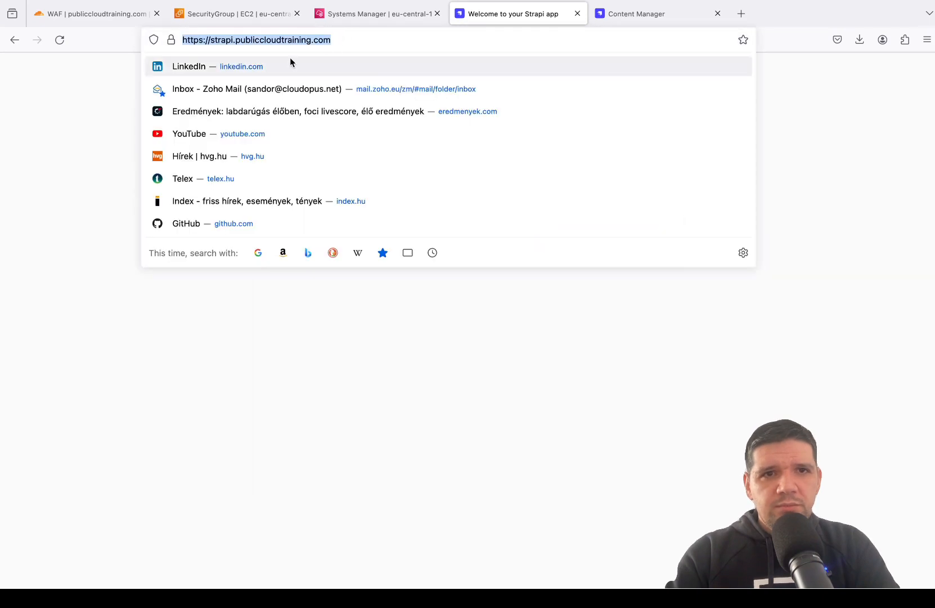
click(130, 122)
key(super+r)
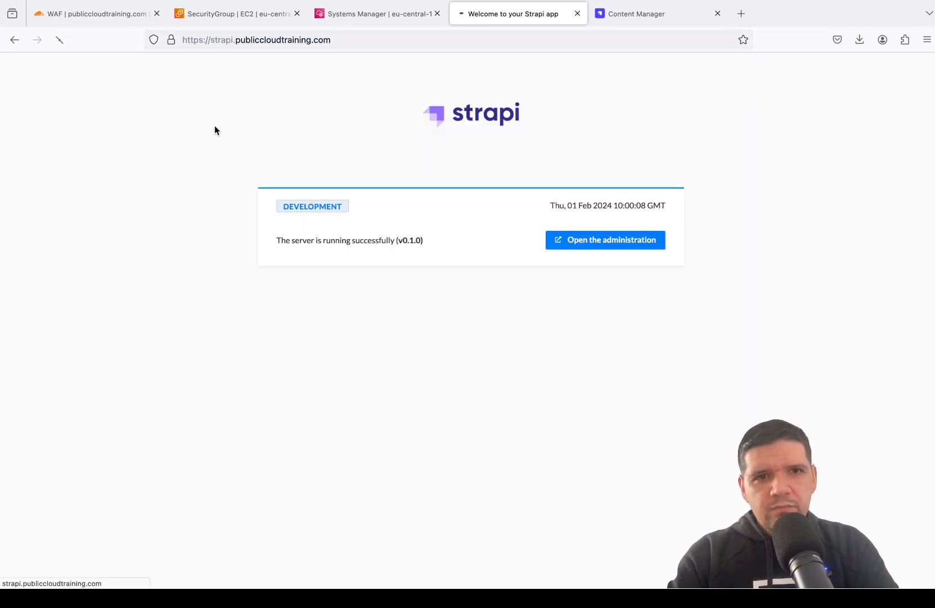
drag(166, 107, 602, 121)
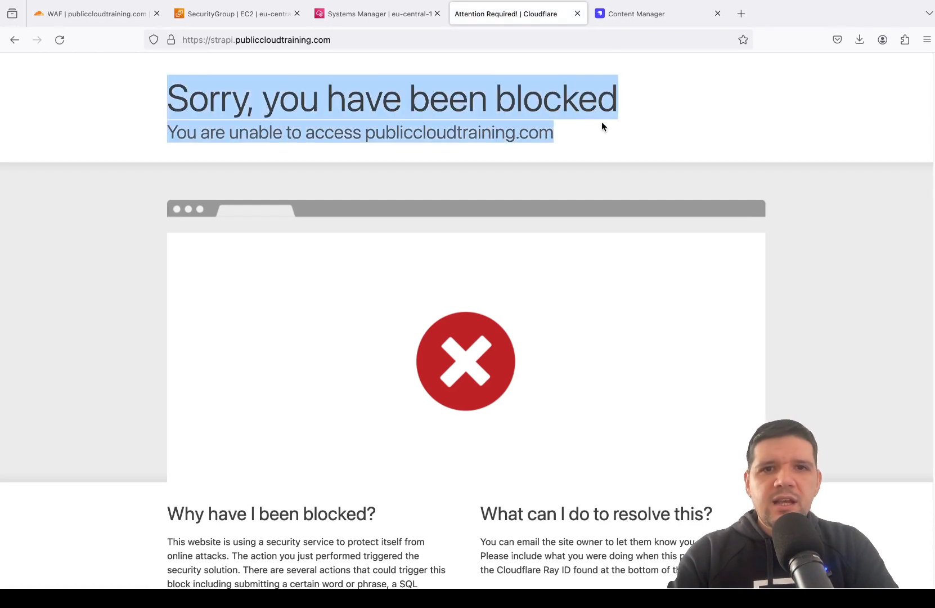
scroll(514, 152, down, 3)
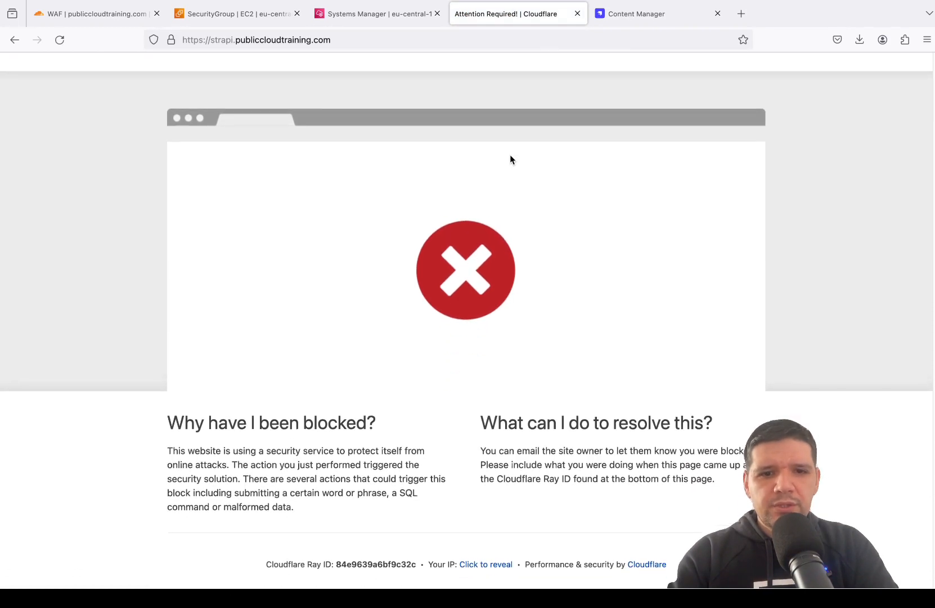
scroll(509, 154, up, 3)
click(350, 39)
click(350, 41)
text(/admin/)
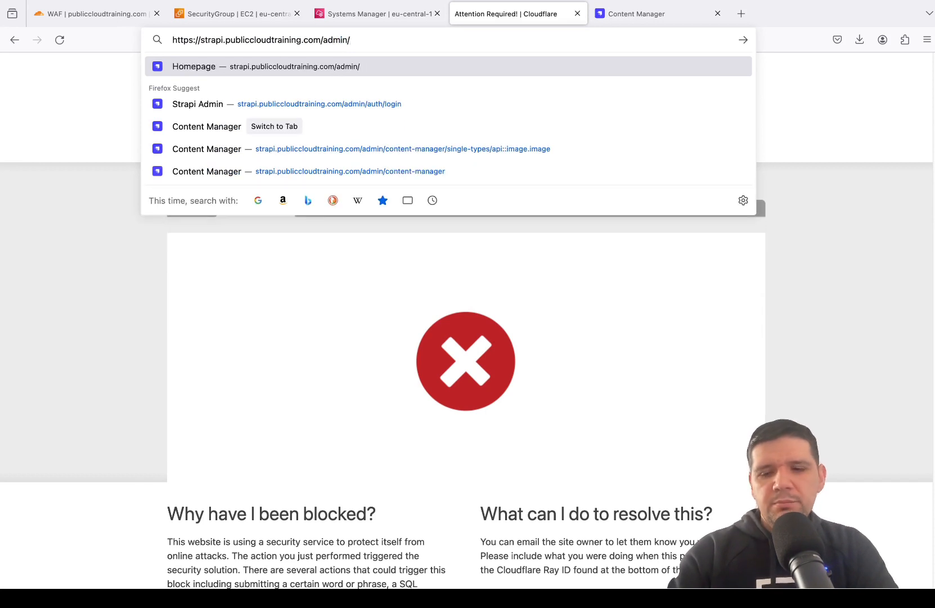
key(Return)
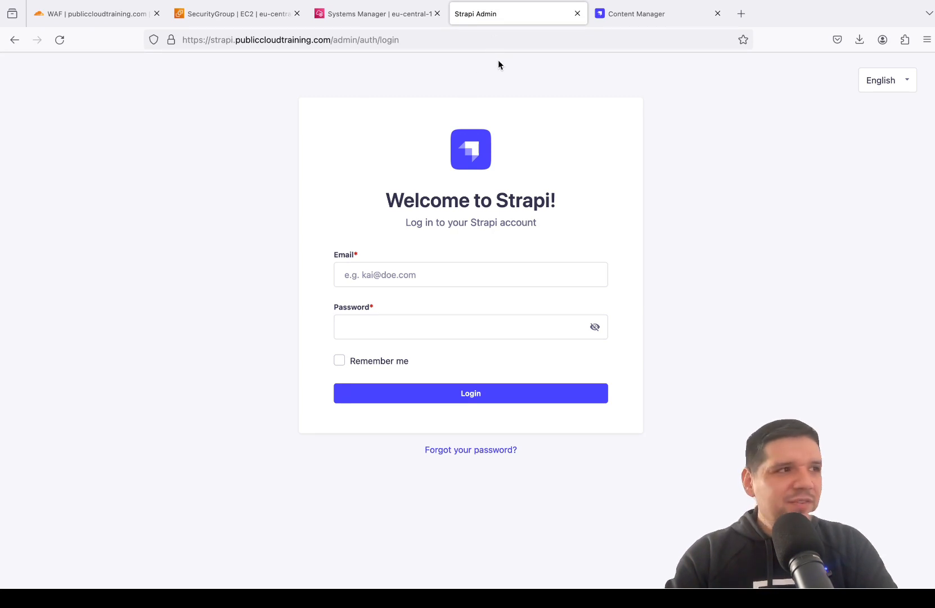
Connect Proton VPN to a Netherlands server and reload the Strapi admin login page to test access from another IP
mouse_move(513, 0)
click(574, 5)
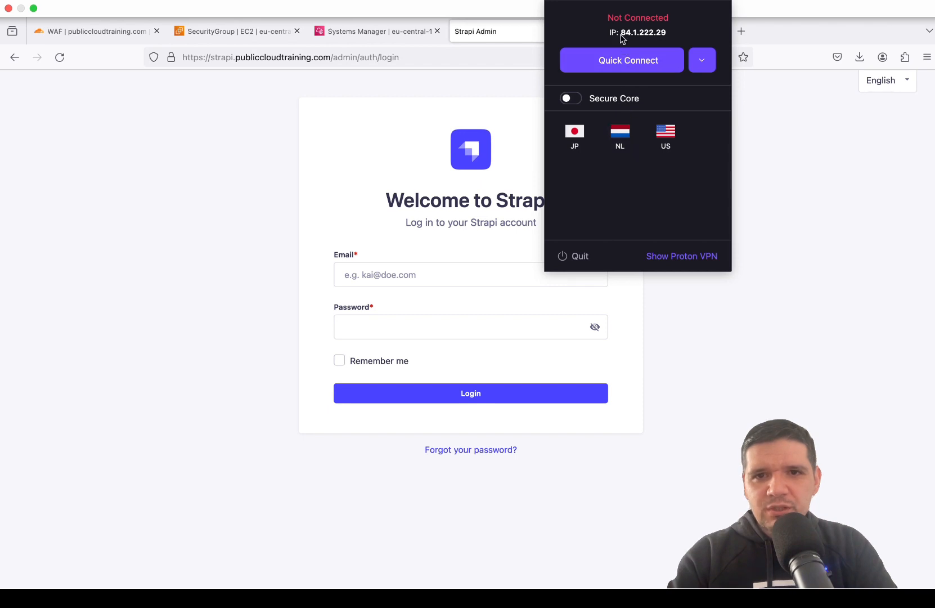
click(579, 1)
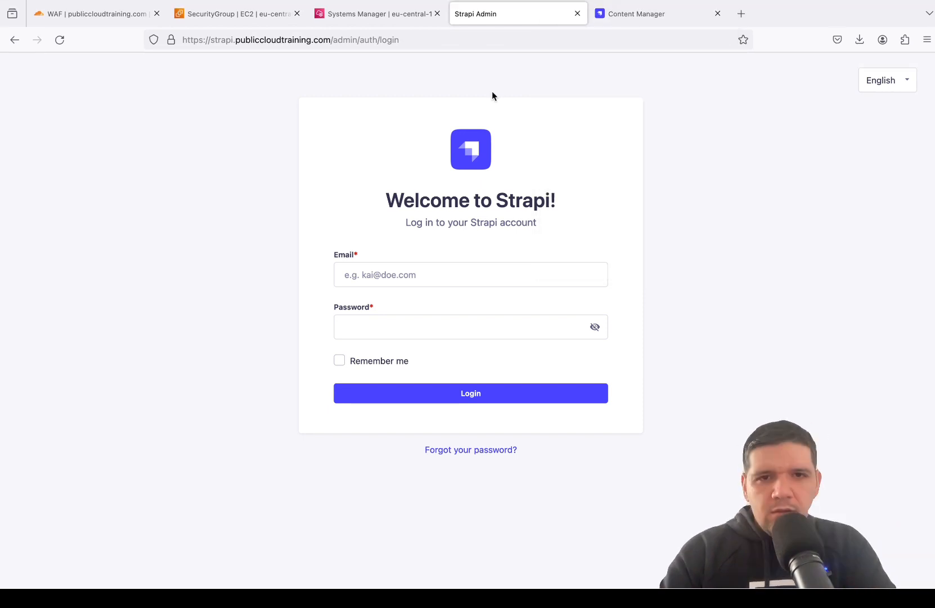
key(super+r)
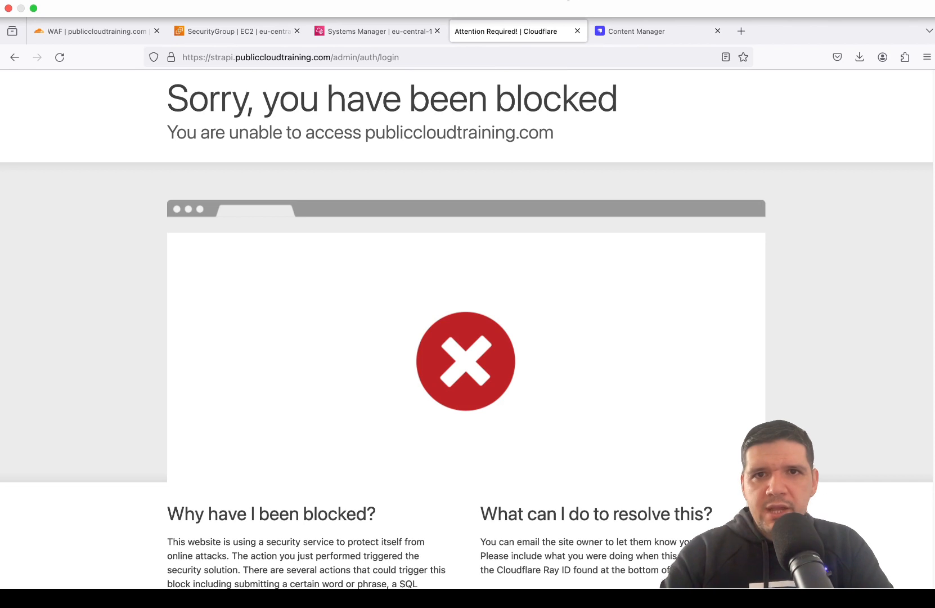
Check the IP assigned in Proton VPN, disconnect the VPN, and return to the browser page
click(568, 0)
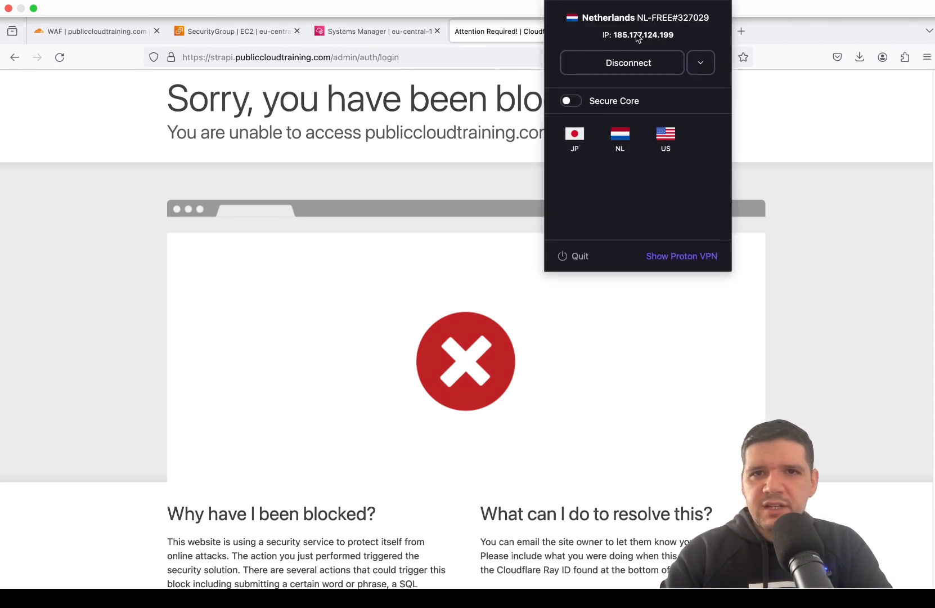
click(628, 66)
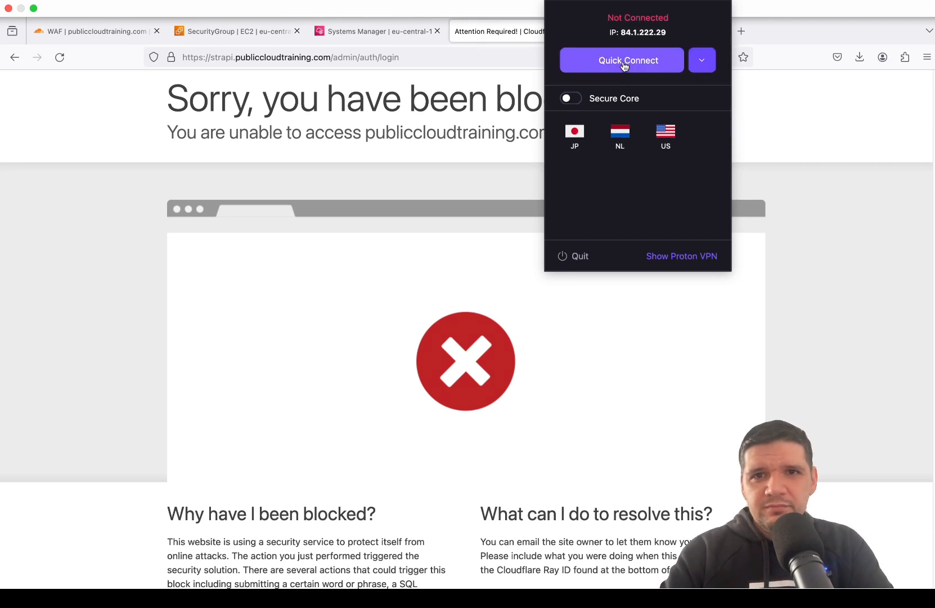
click(421, 169)
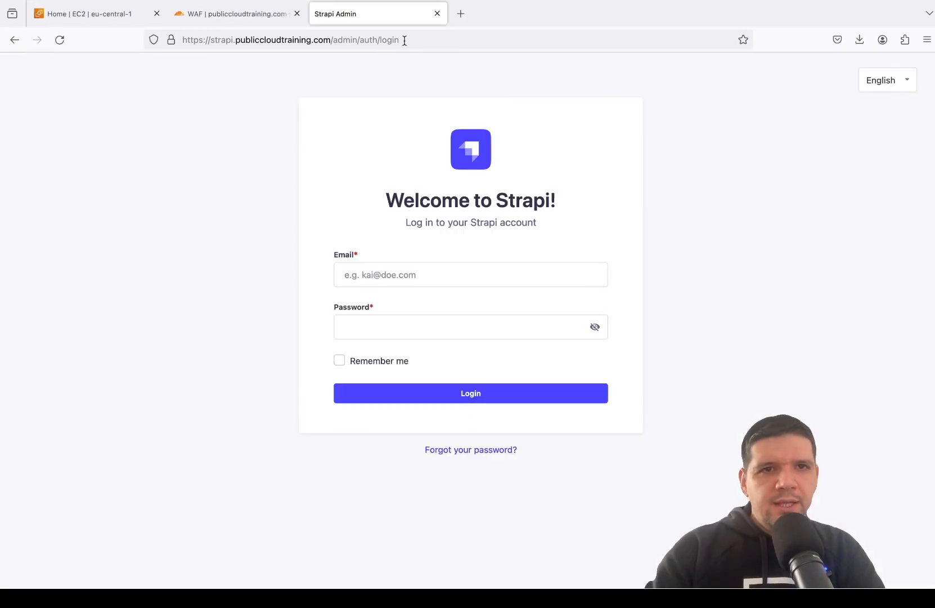
drag(407, 40, 355, 38)
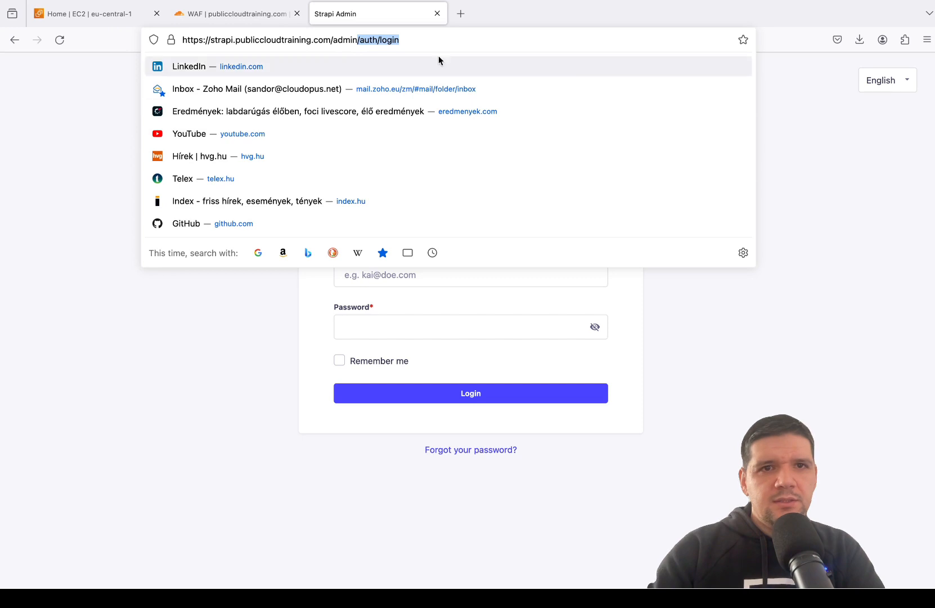
drag(428, 40, 345, 44)
key(BackSpace)
key(BackSpace)
key(BackSpace)
text(api/)
key(Return)
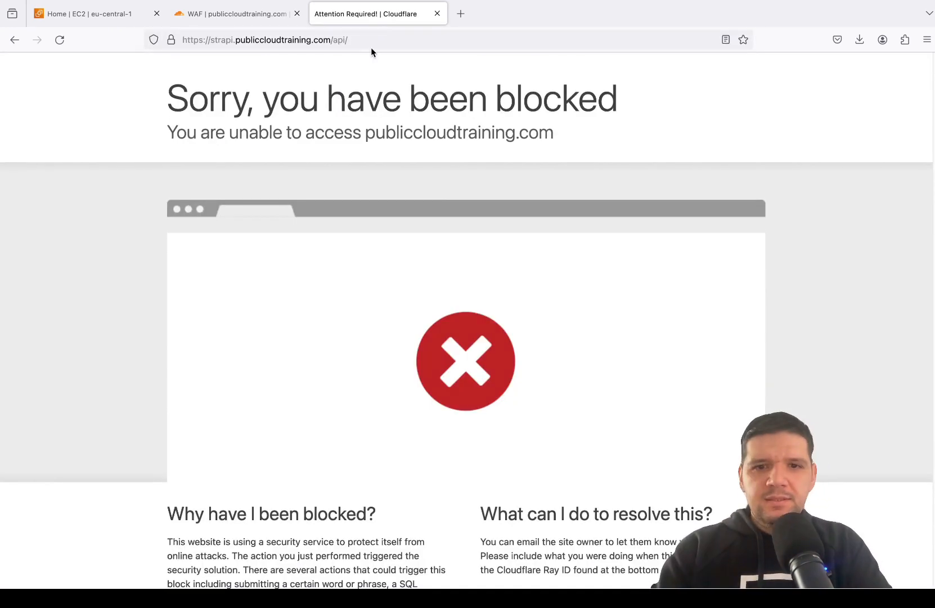
click(358, 40)
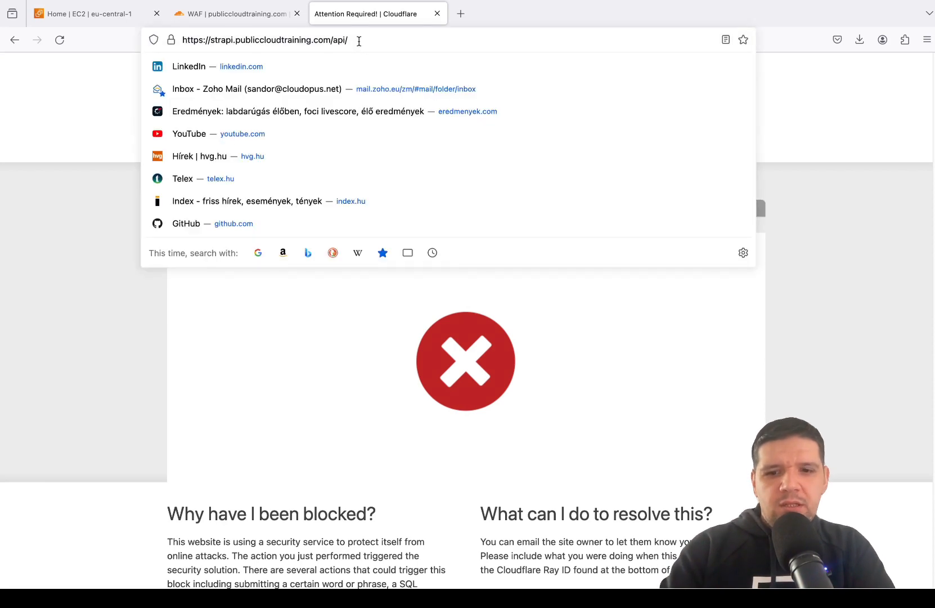
text(pictures)
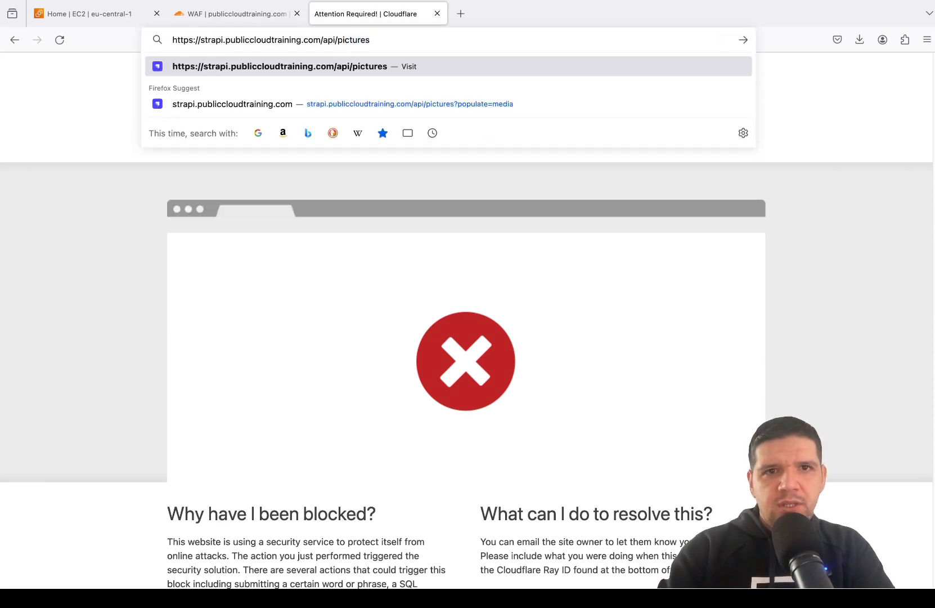
text(/)
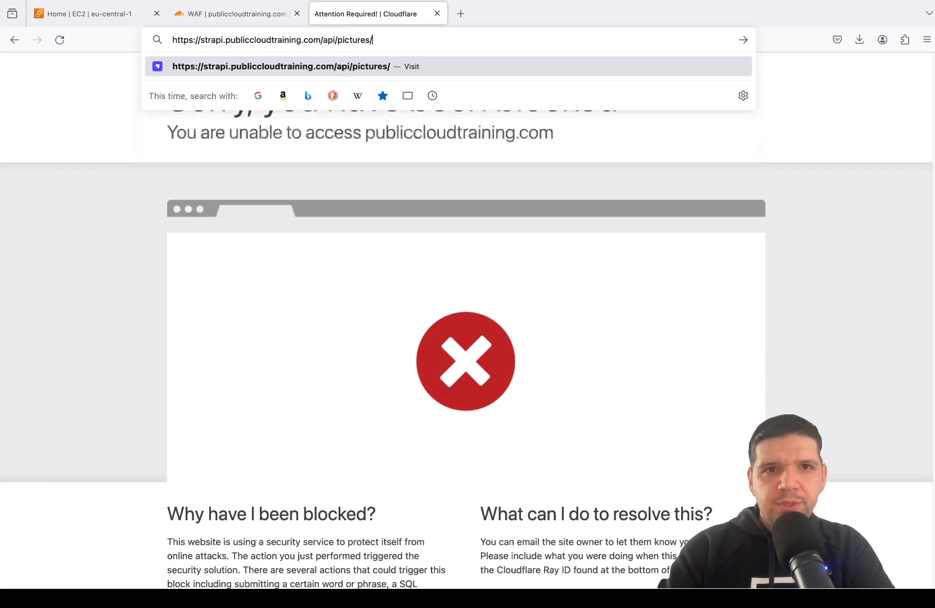
key(Return)
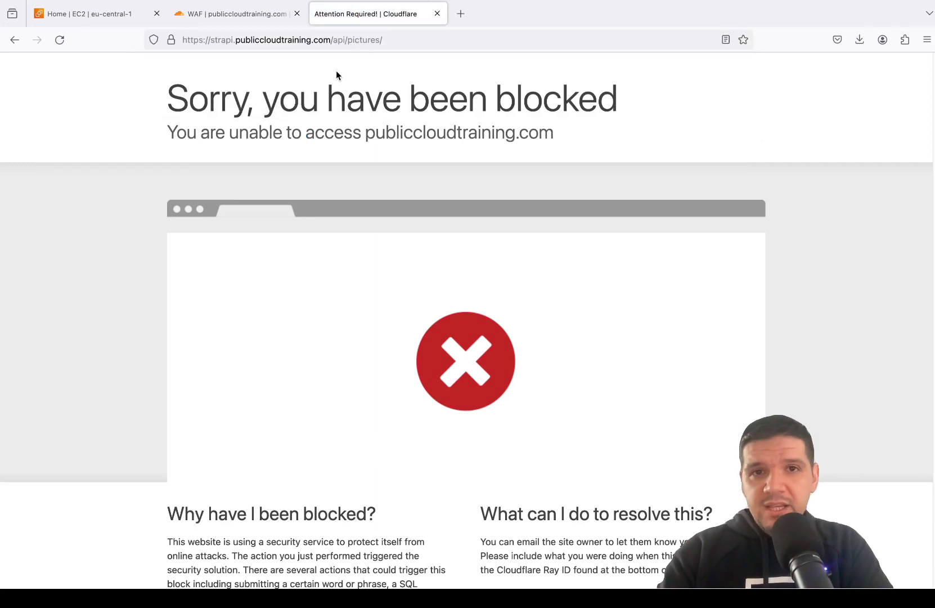
click(420, 41)
drag(391, 41, 340, 40)
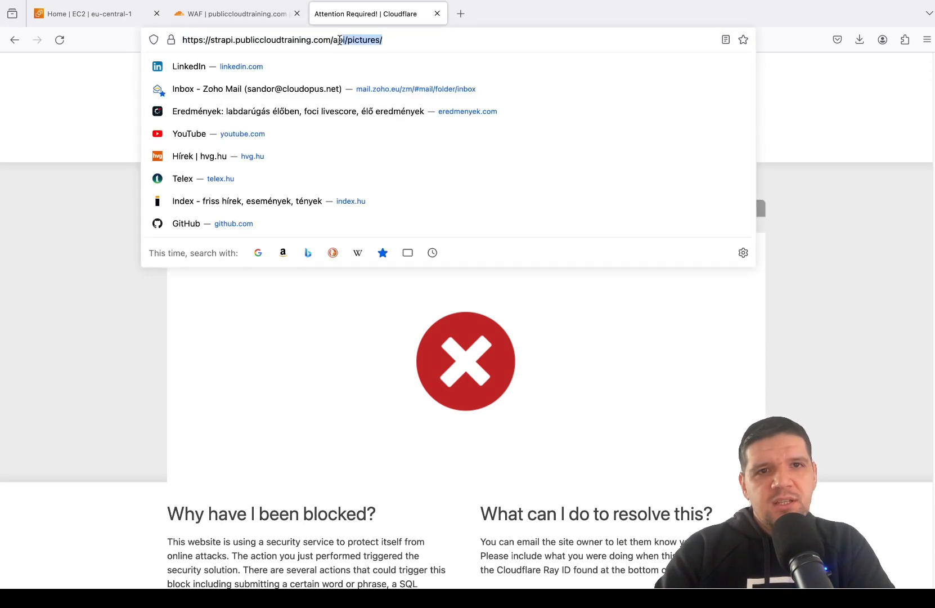
text(uploads/)
key(Return)
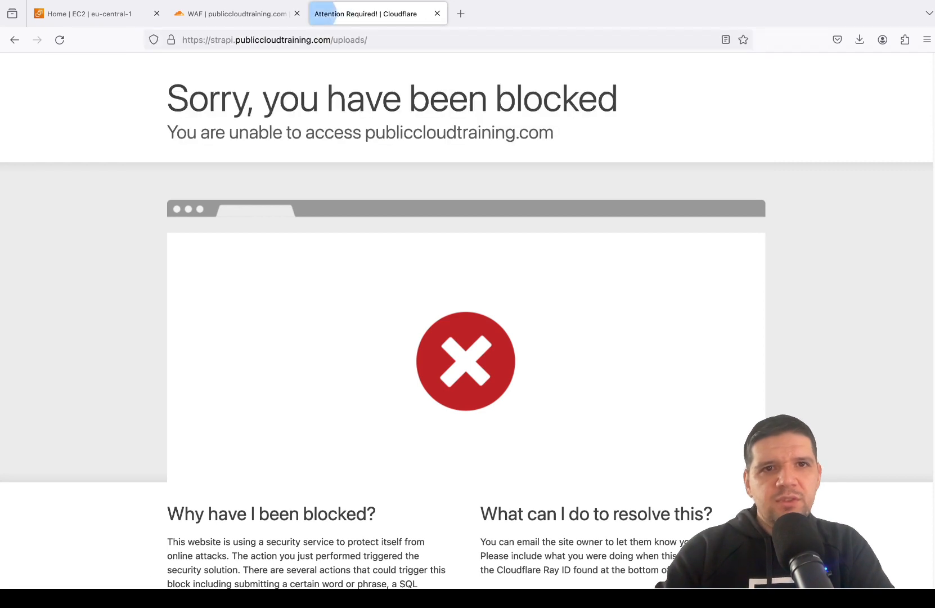
Switch to the Cloudflare WAF page and start a new custom rule named "expose public routes"
click(236, 13)
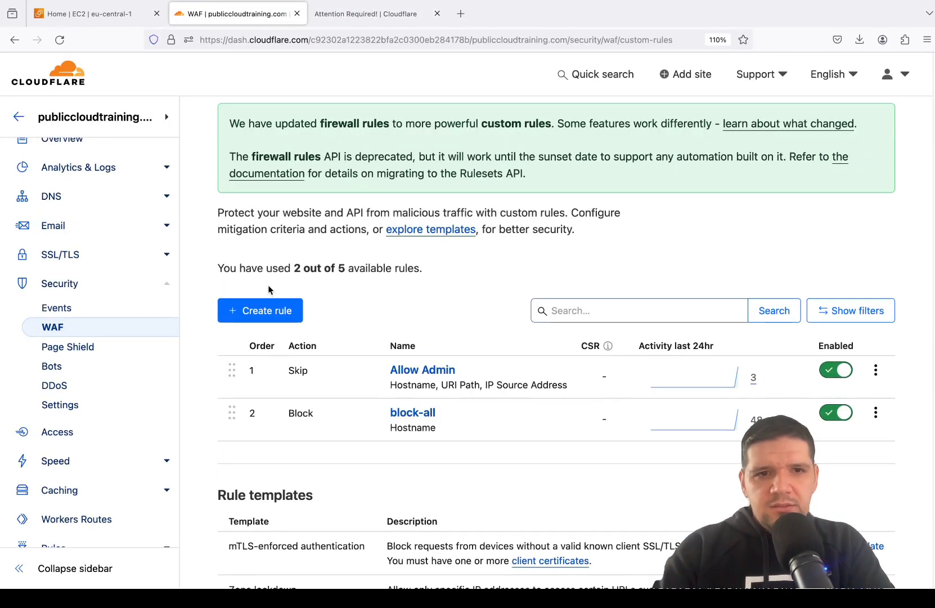
click(272, 313)
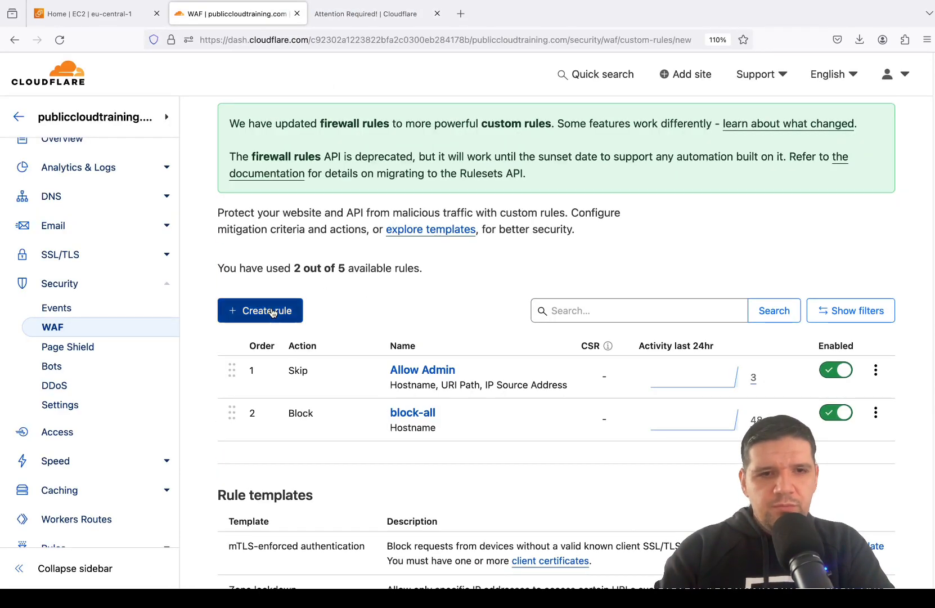
click(336, 315)
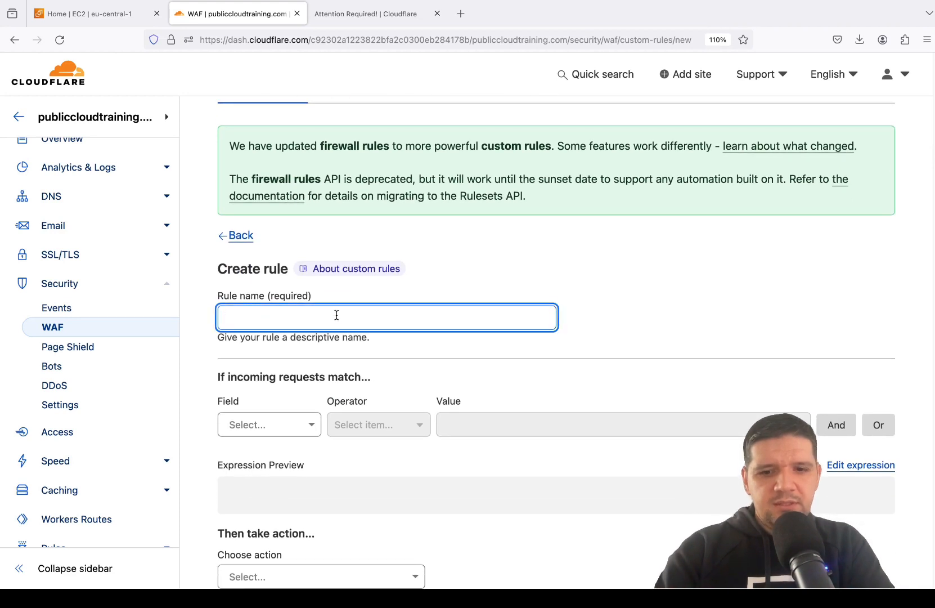
text(expose public)
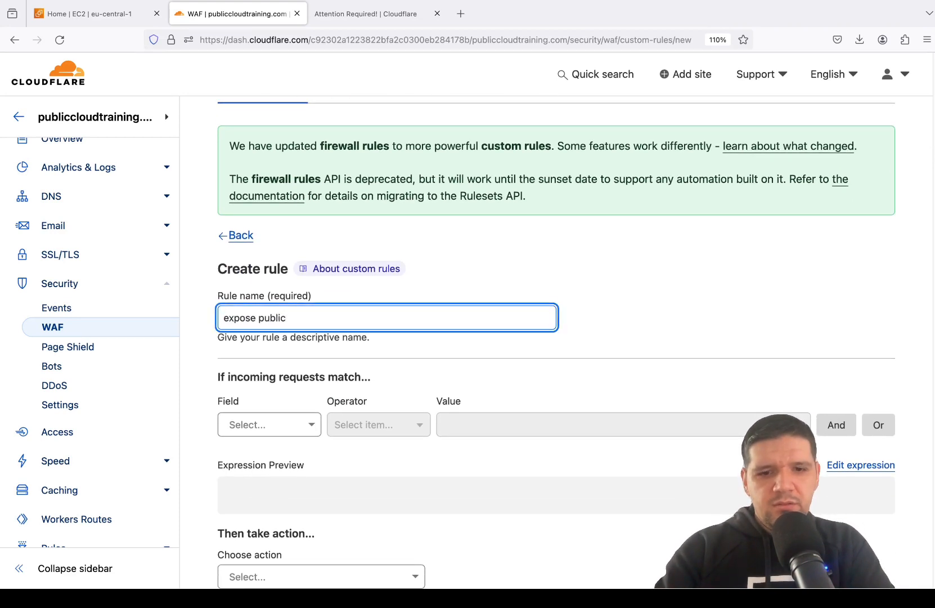
text( routes)
Set the rule's first condition to Hostname equals strapi.publiccloudtraining.com
click(273, 426)
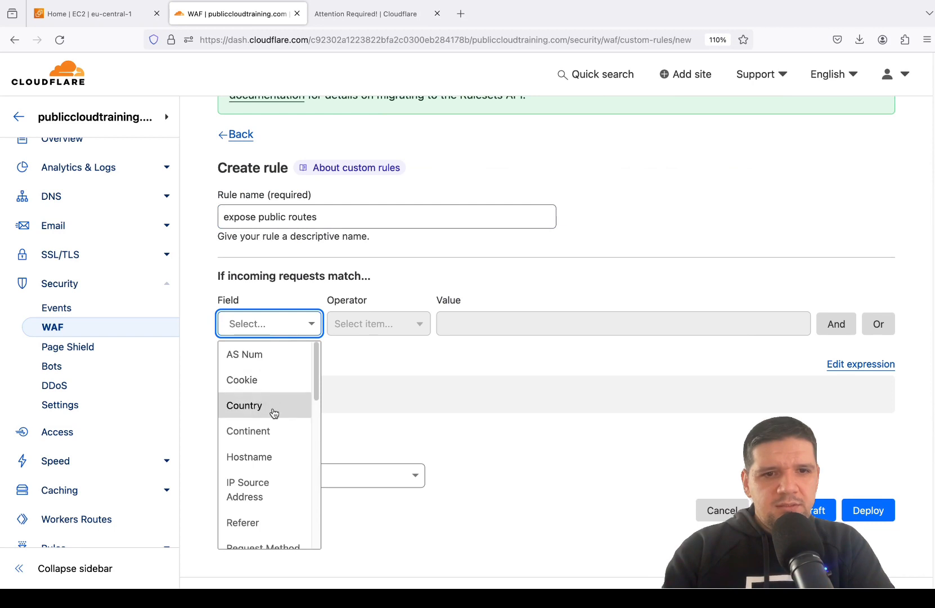
scroll(272, 428, down, 1)
click(273, 444)
click(491, 320)
text(strapi.publiccloudtraining.com)
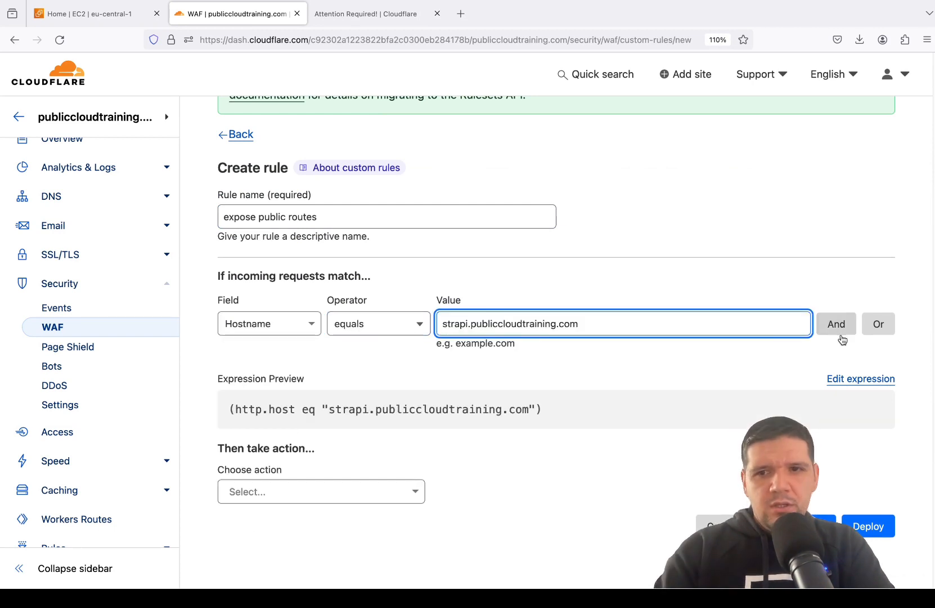
Add an And condition to the rule where the URI Path contains /api/pictures
click(837, 324)
click(282, 380)
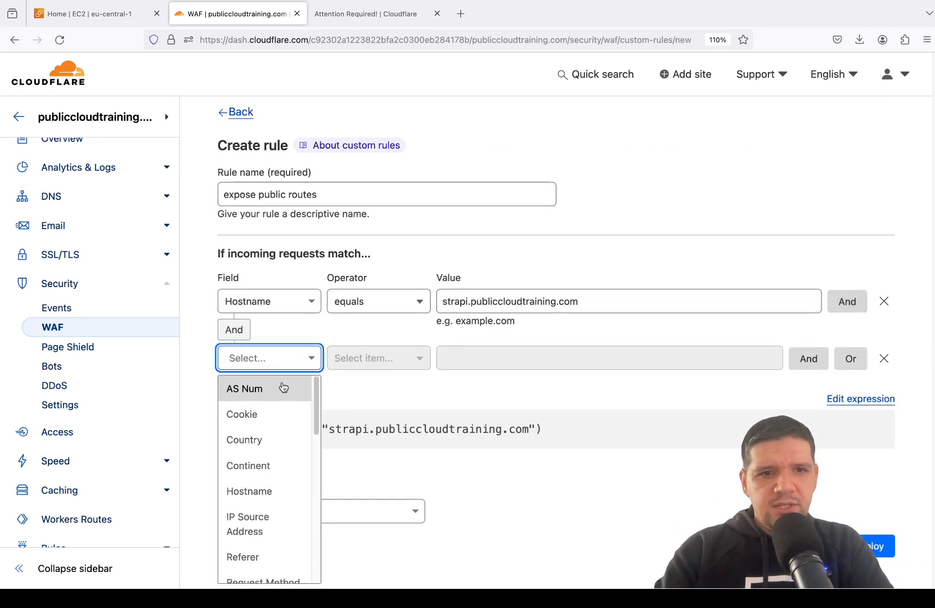
scroll(276, 472, down, 5)
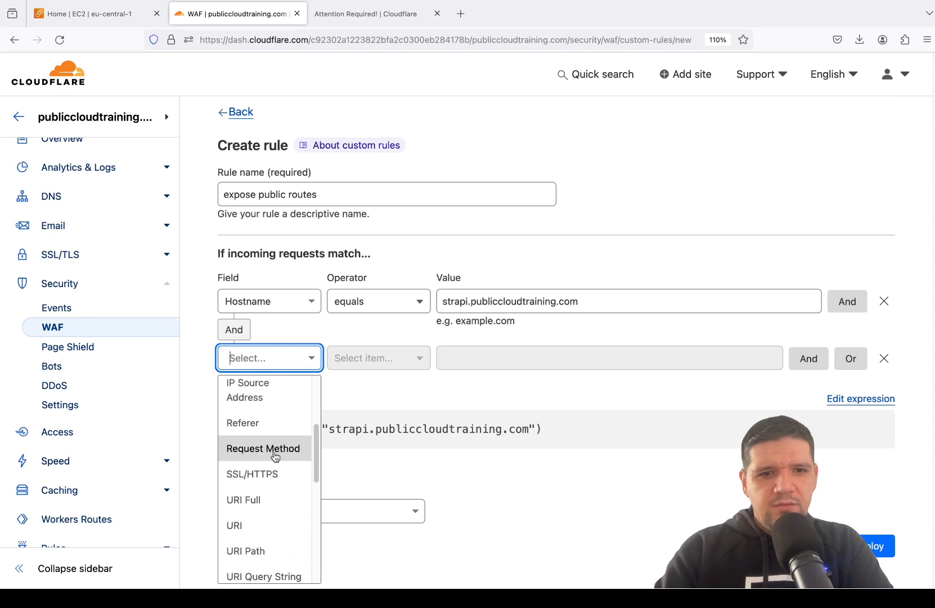
click(264, 510)
click(390, 358)
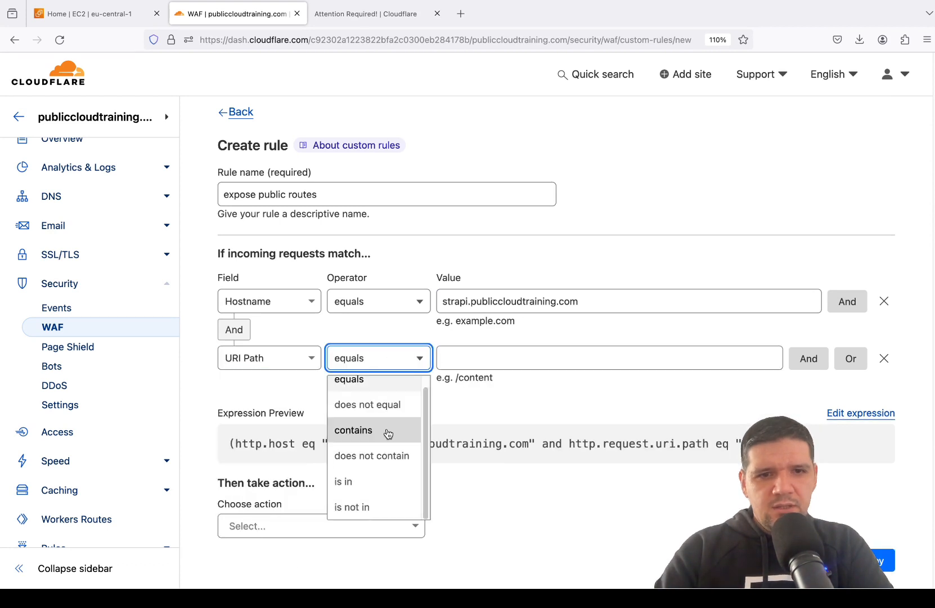
click(388, 432)
click(479, 356)
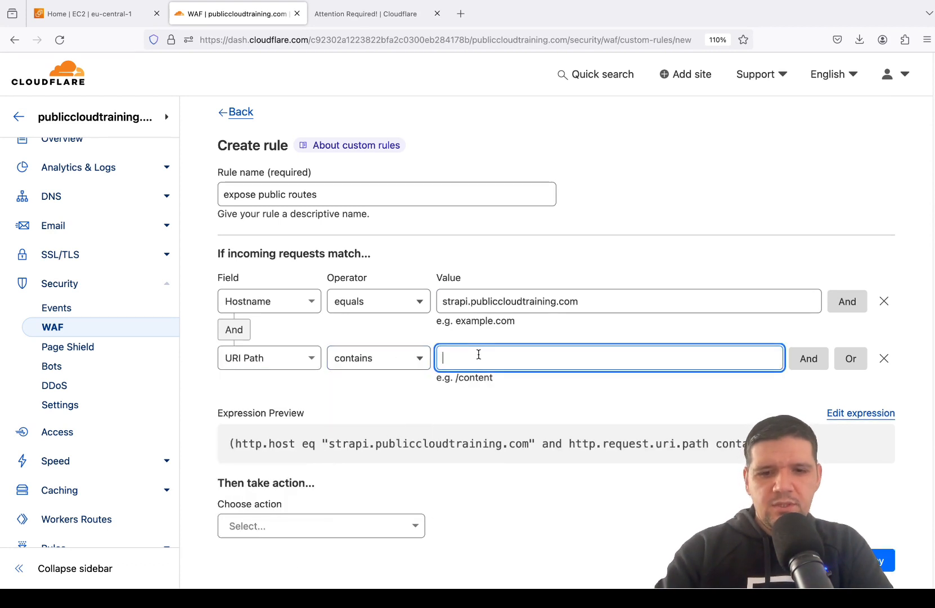
text(/api/)
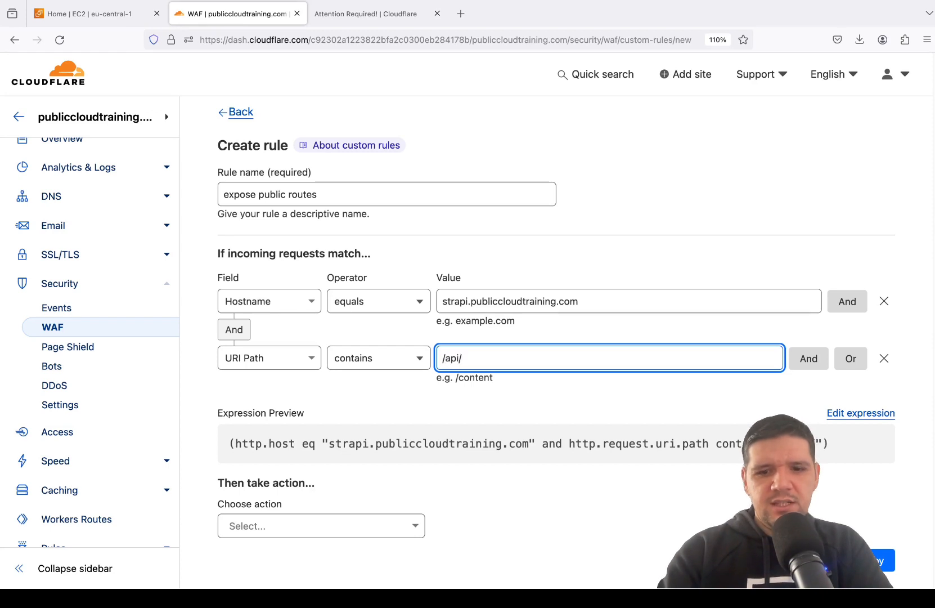
text(pictures)
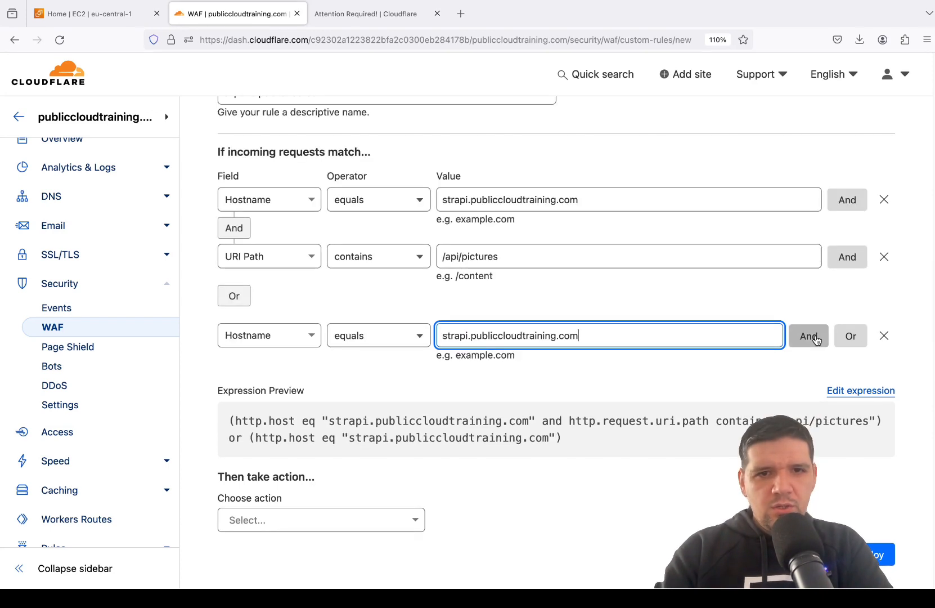
Complete an Or group matching Hostname equals strapi.publiccloudtraining.com and URI Path contains /uploads
click(808, 337)
scroll(271, 439, down, 3)
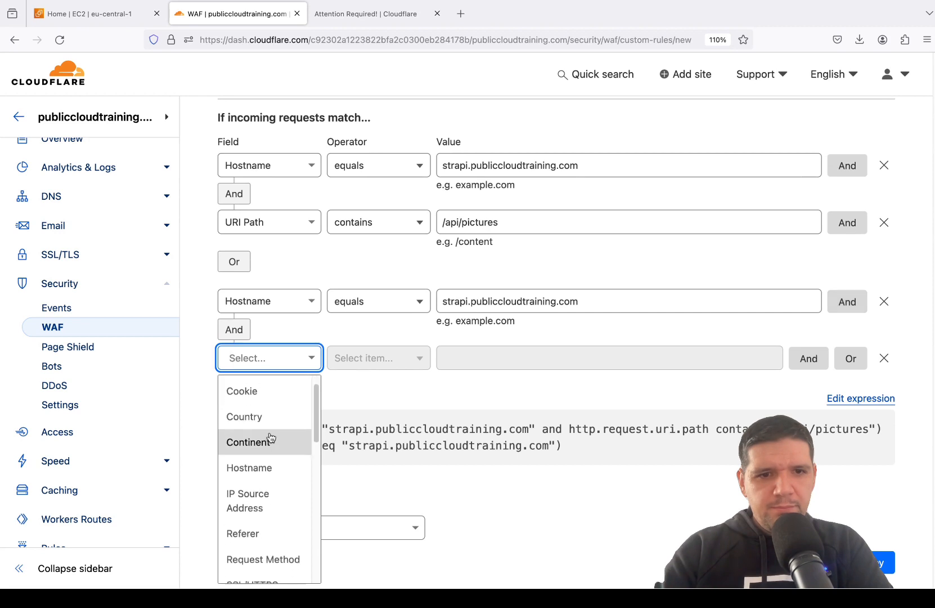
scroll(274, 464, down, 2)
click(273, 468)
click(388, 359)
click(386, 442)
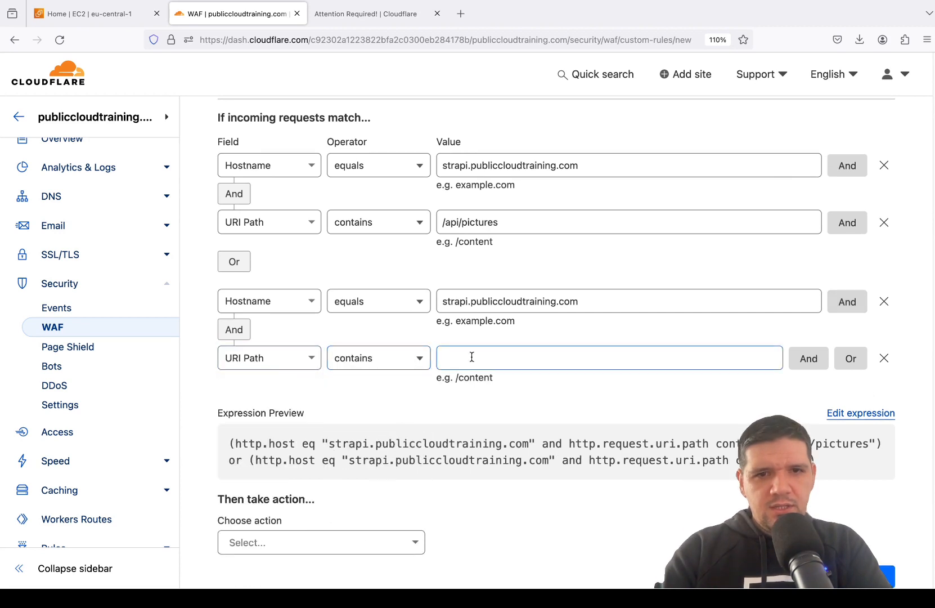
click(474, 355)
text(/upl)
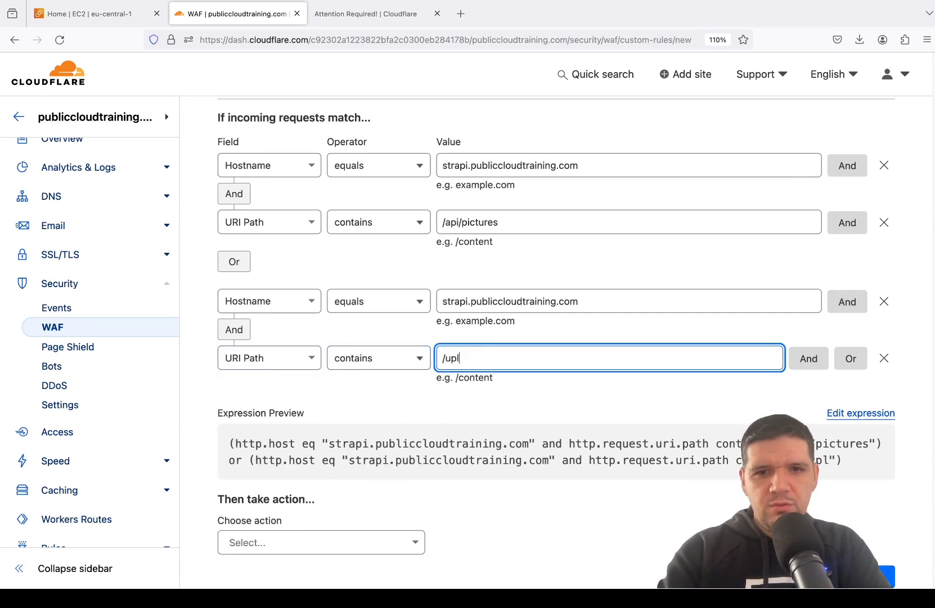
text(oads)
Set the rule's action to Skip for all remaining custom rules and deploy it
scroll(334, 406, down, 4)
click(315, 374)
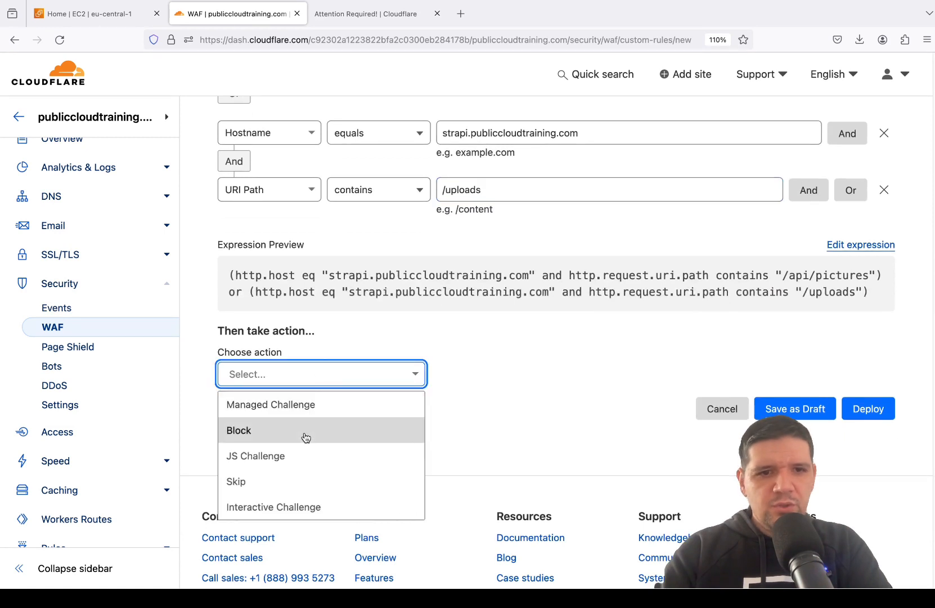
click(303, 482)
scroll(318, 434, down, 2)
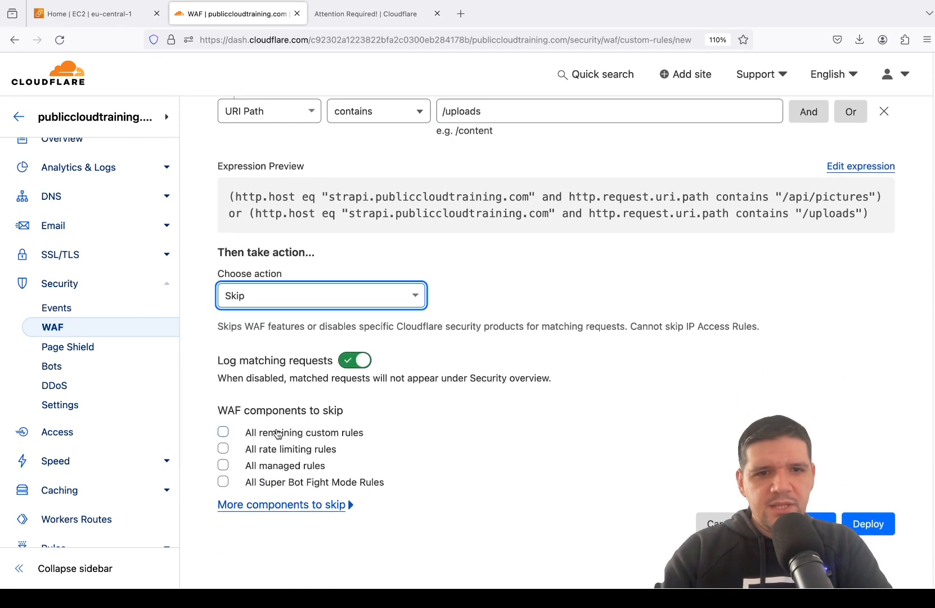
click(225, 437)
scroll(542, 395, up, 1)
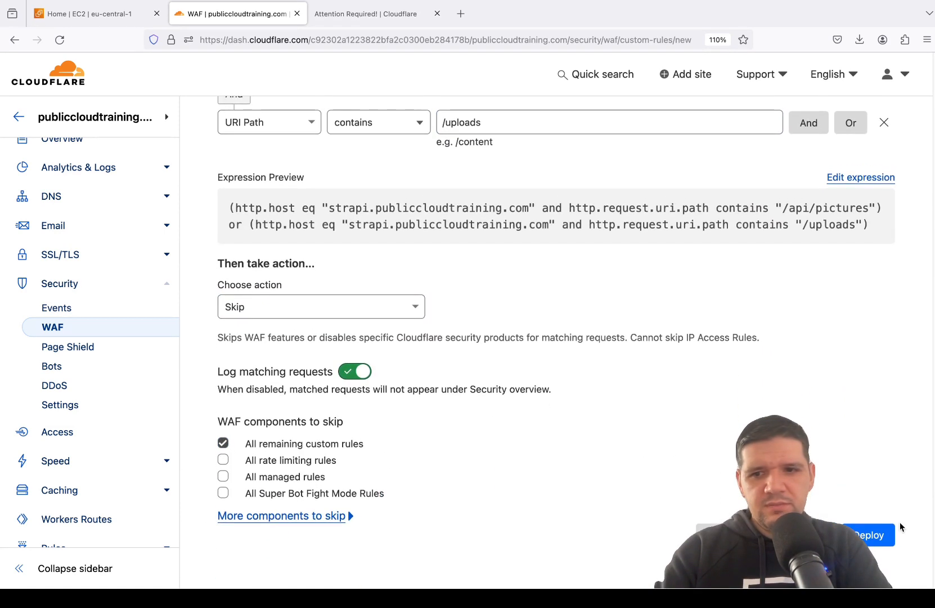
click(892, 531)
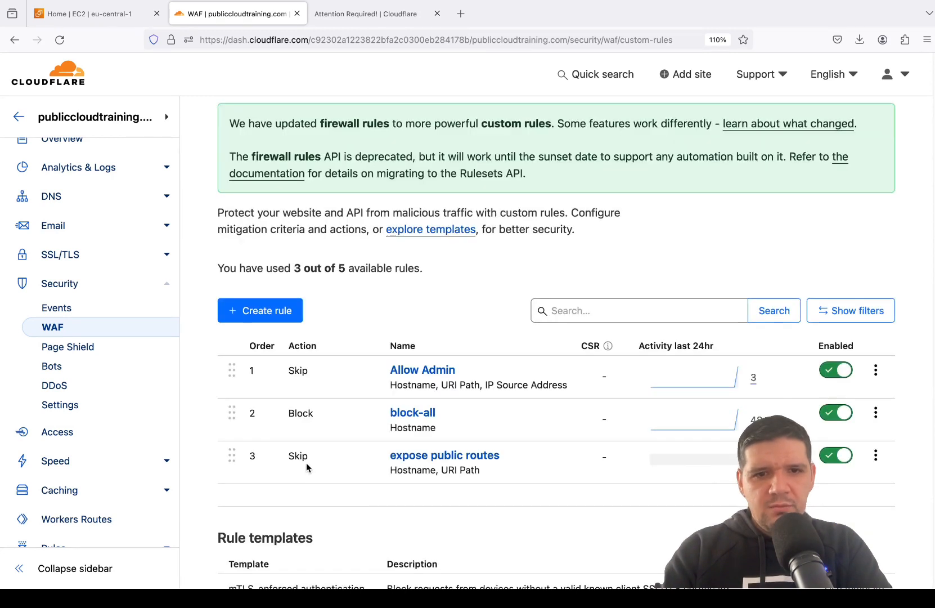
Move the "expose public routes" rule above block-all, into second place in the rule order
drag(232, 455, 234, 416)
scroll(422, 258, down, 3)
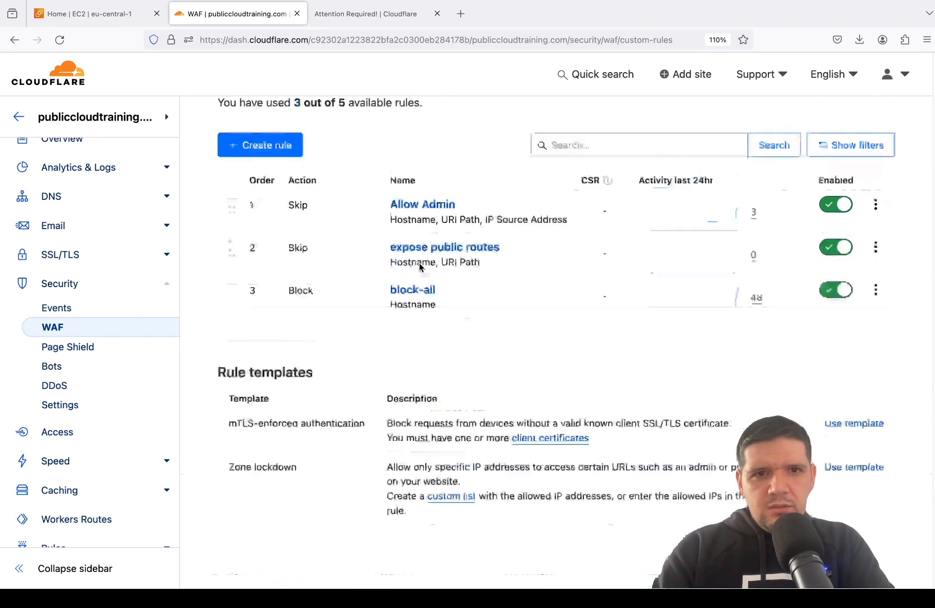
scroll(422, 258, up, 5)
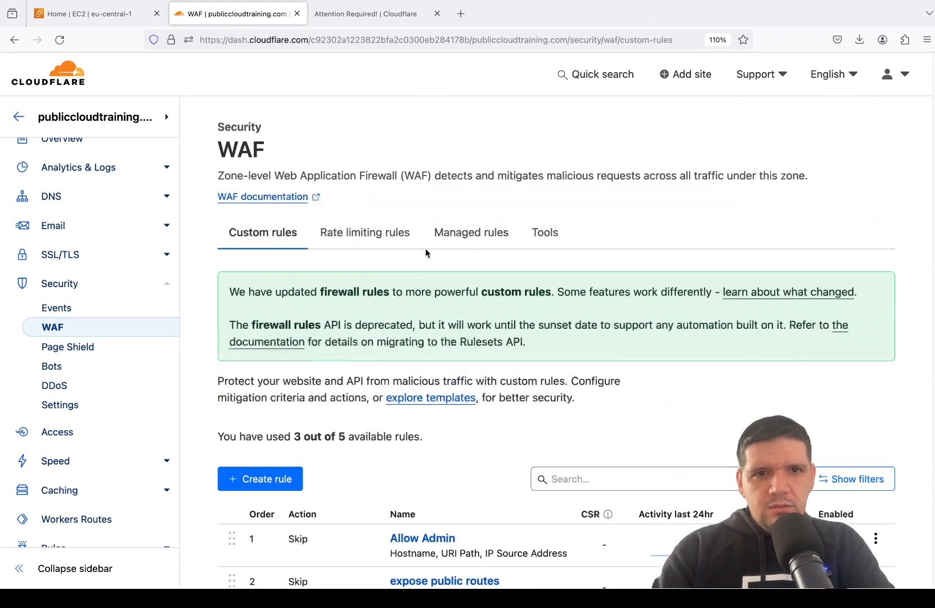
click(374, 22)
click(391, 40)
text(/)
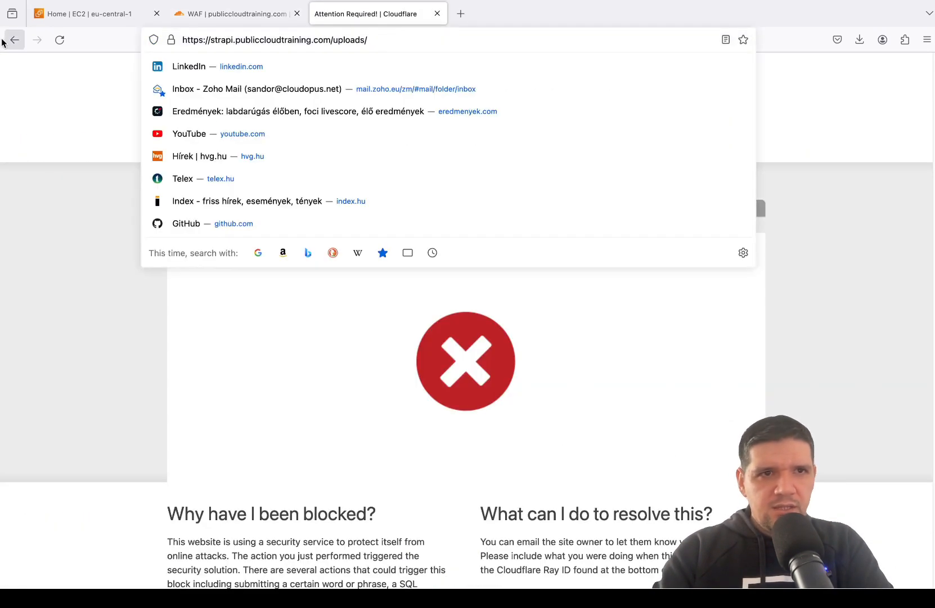
click(53, 37)
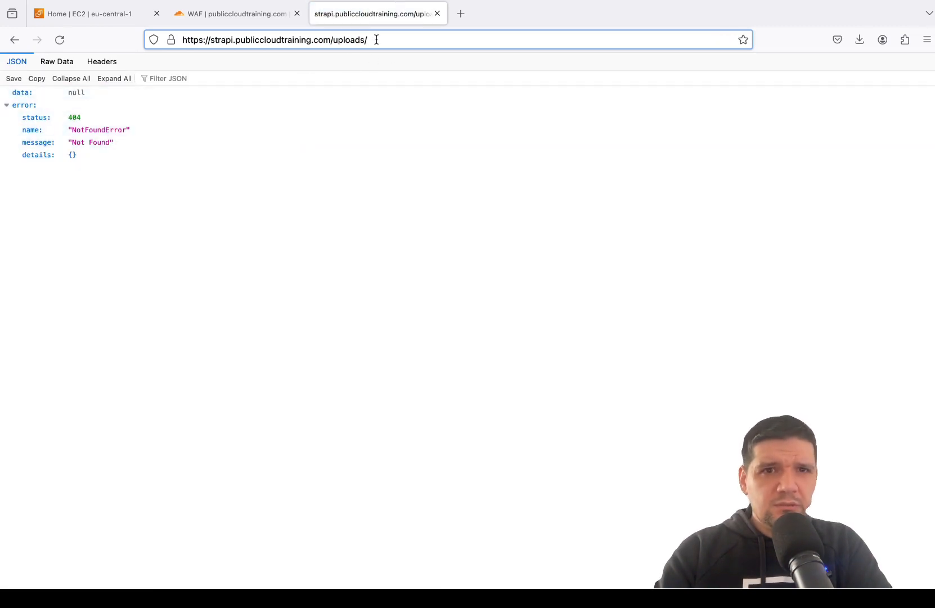
drag(377, 39, 336, 40)
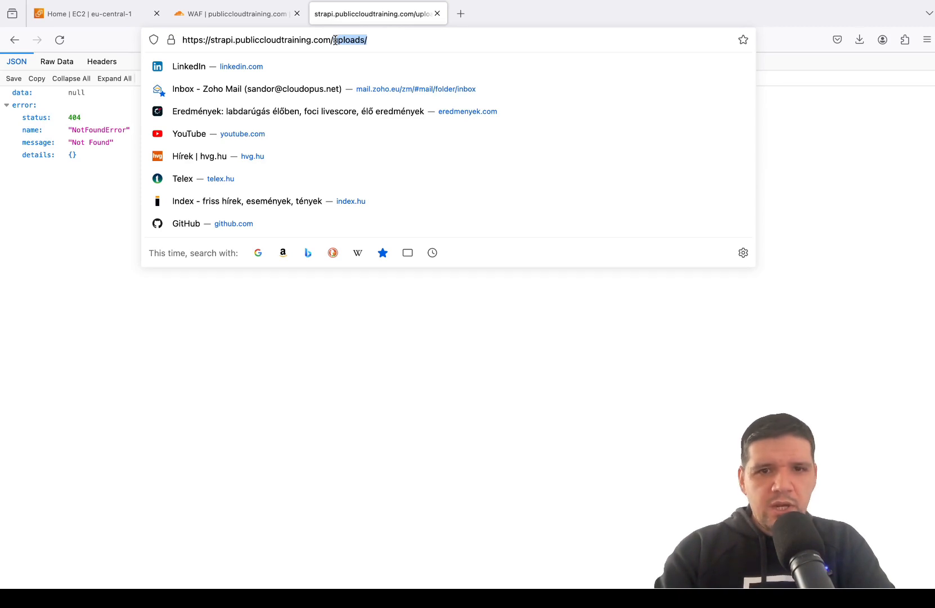
text(api/)
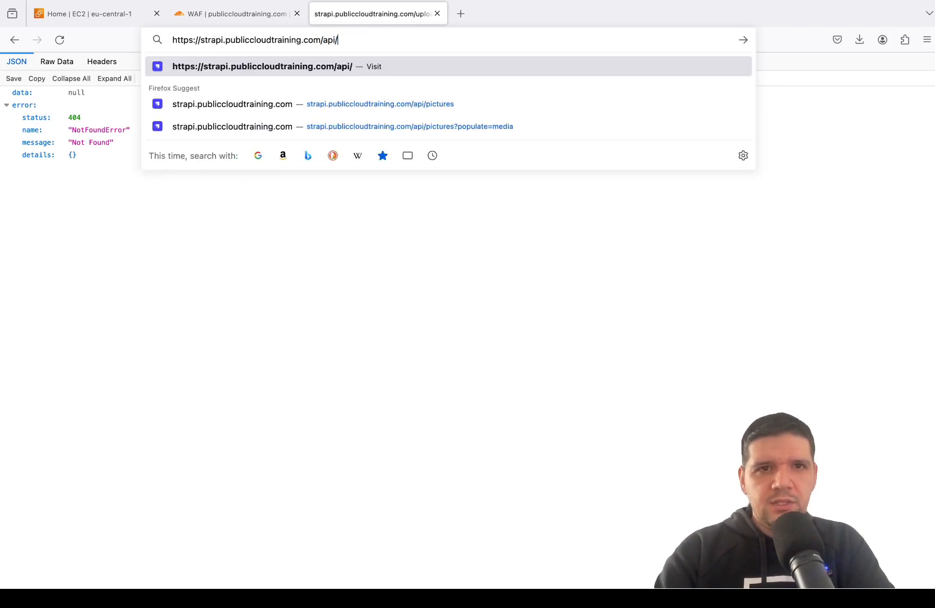
text(pictures/)
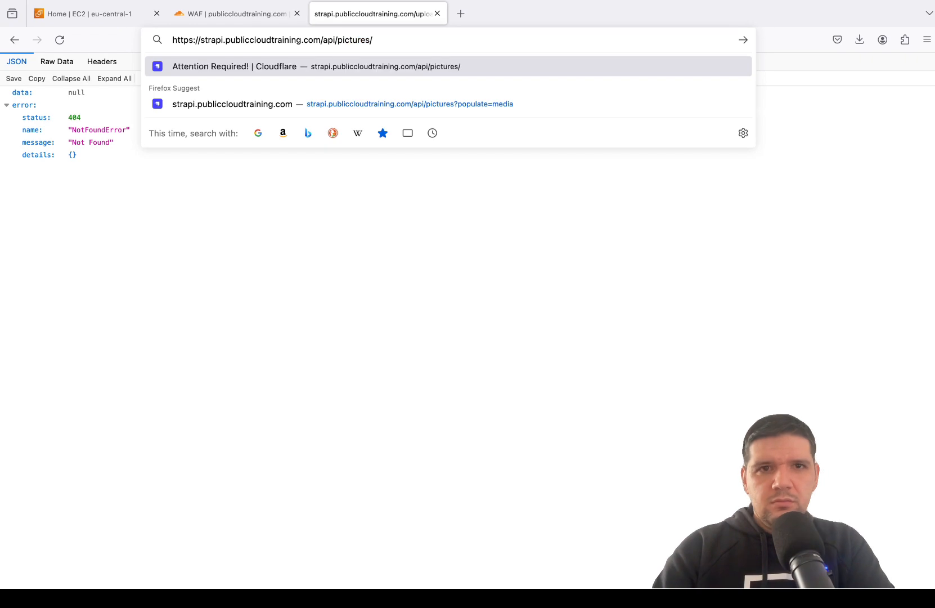
key(Return)
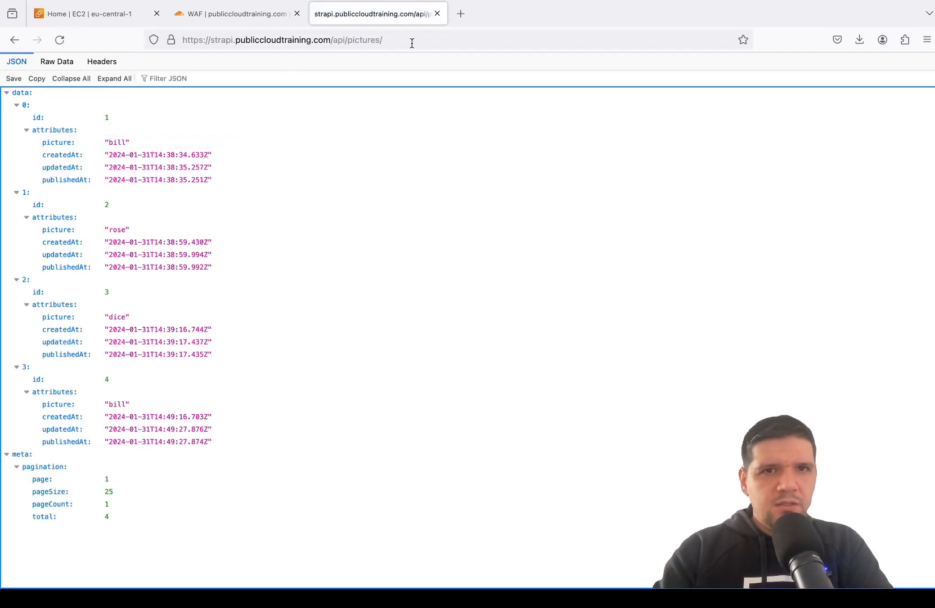
Load /api/pictures?populate=media on the Strapi domain to test the pictures endpoint with its media data included
click(393, 40)
key(BackSpace)
text(?populate=media)
key(Return)
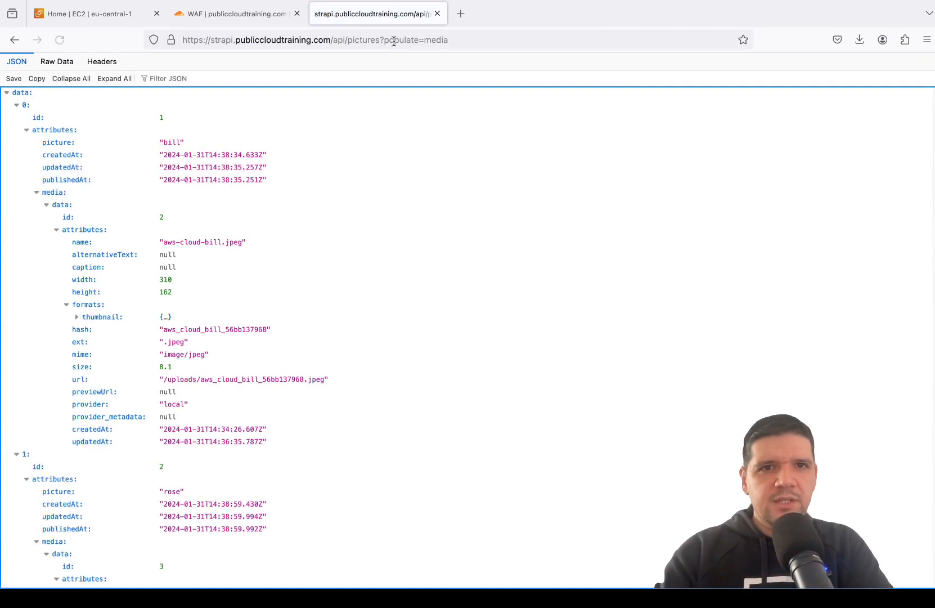
Copy the first picture's /uploads/aws_cloud_bill_56bb137968.jpeg path and load it on the Strapi domain to test public image access
drag(166, 379, 326, 380)
key(super+c)
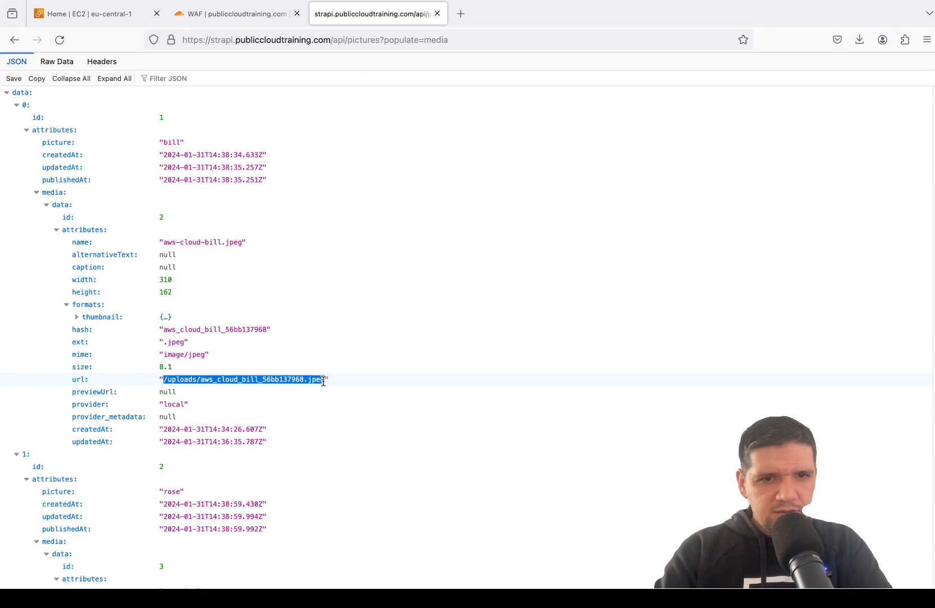
click(461, 36)
click(470, 36)
drag(470, 36, 331, 40)
key(super+v)
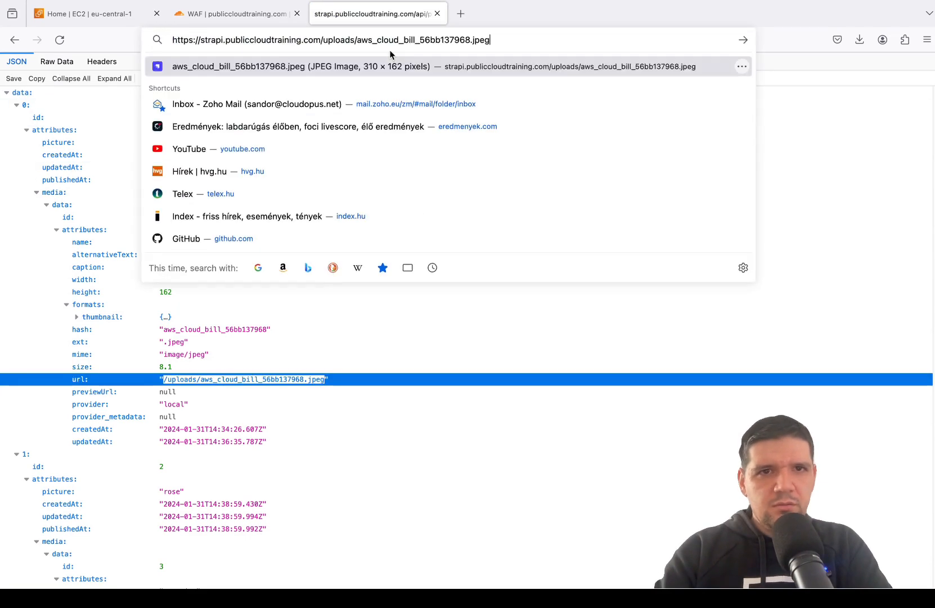
key(Return)
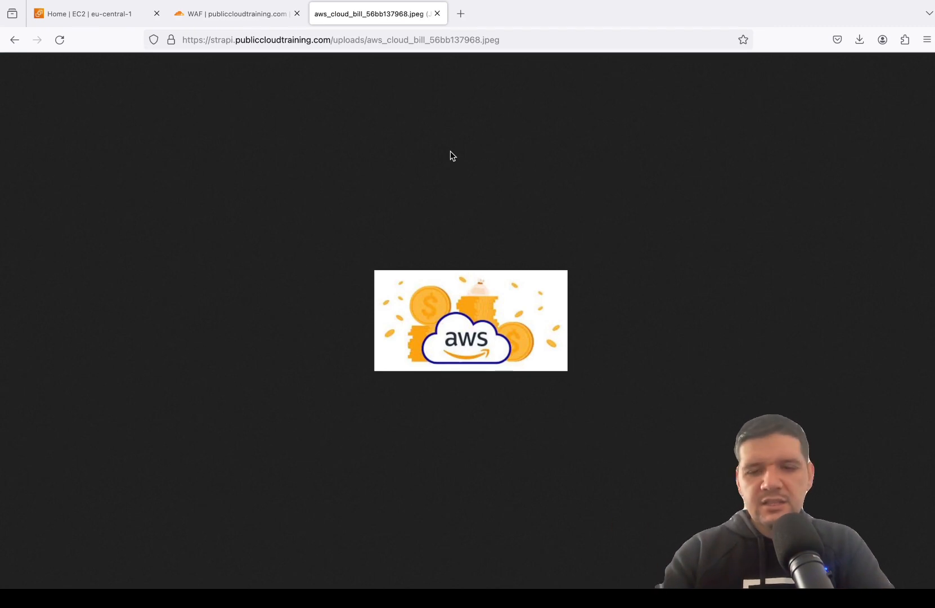
Return to Cloudflare's WAF tools page and delete the Allow entry from the IP Access Rules
key(ctrl+shift+Tab)
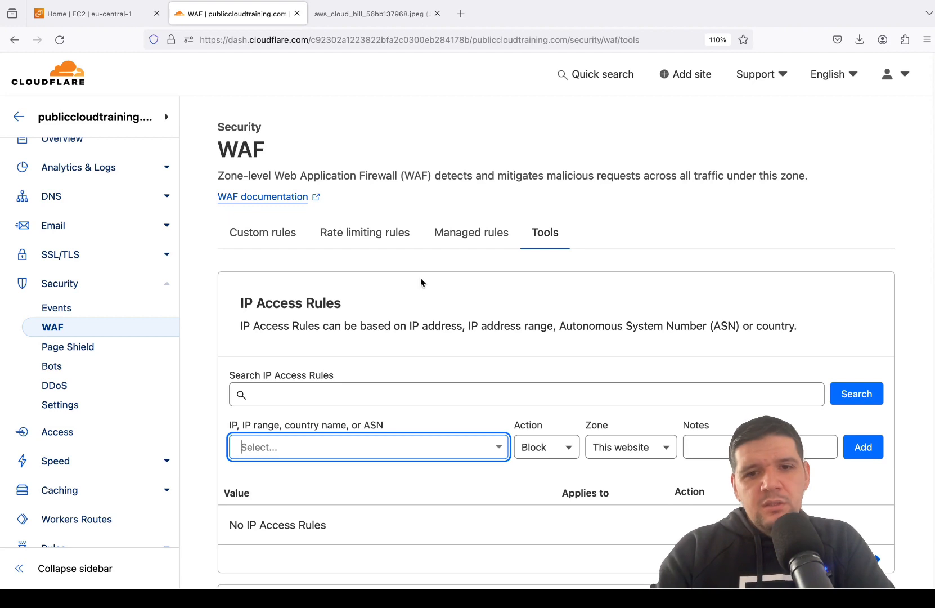
drag(250, 305, 337, 304)
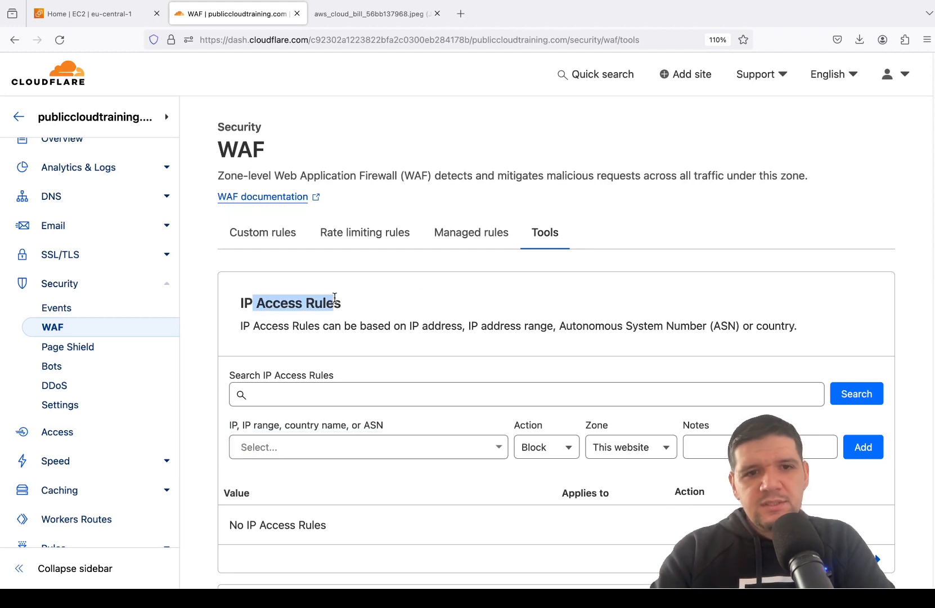
click(337, 302)
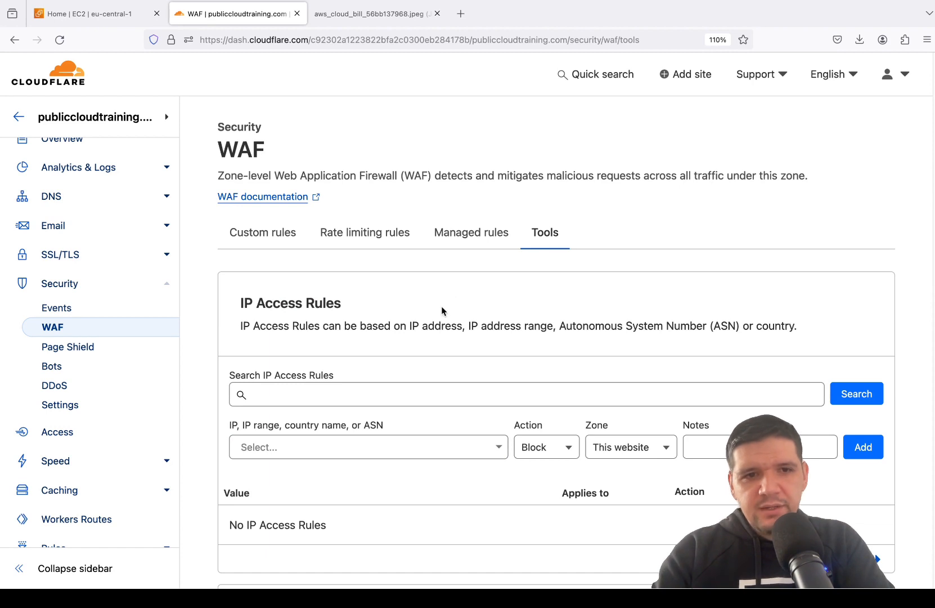
scroll(442, 311, down, 4)
drag(245, 168, 366, 183)
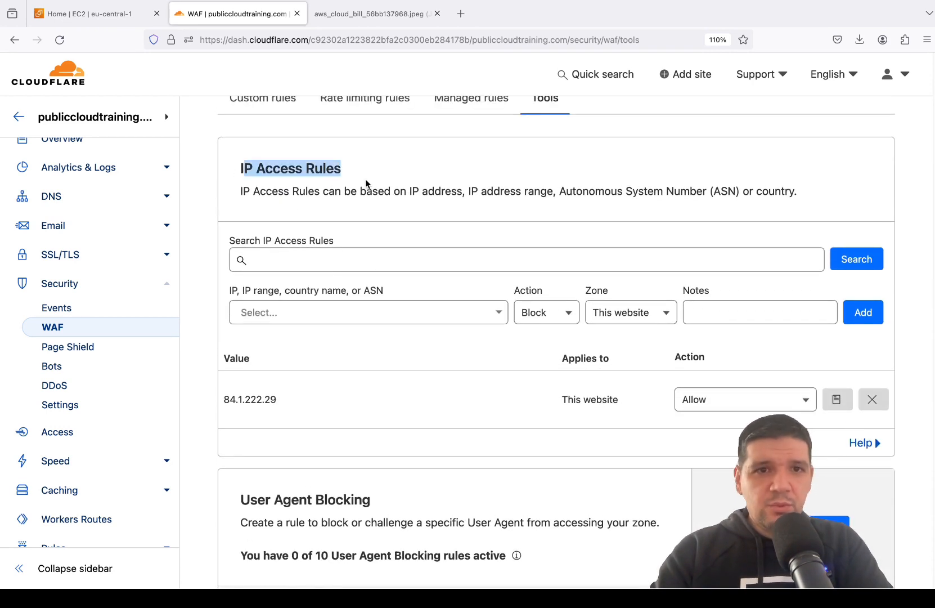
click(365, 182)
drag(313, 396, 223, 399)
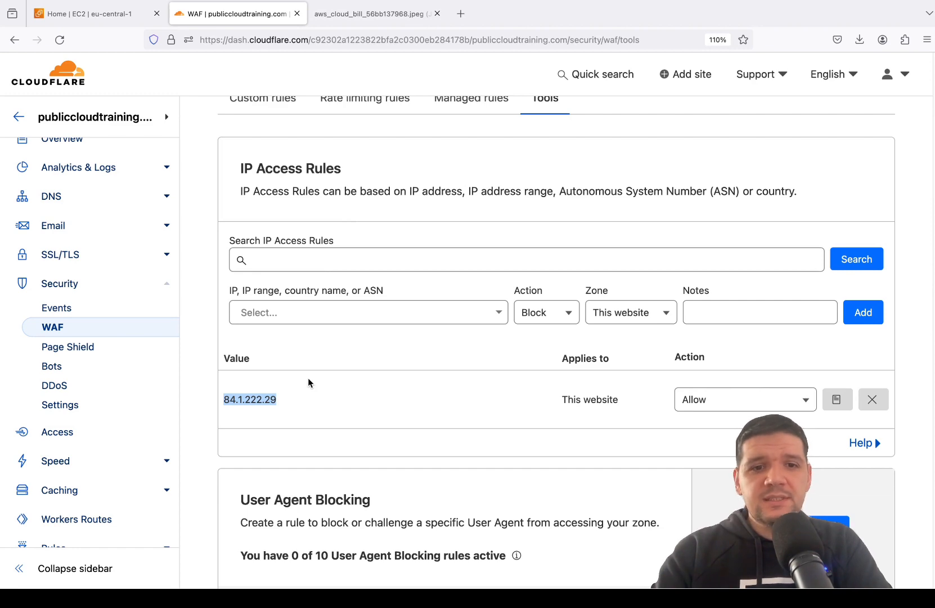
scroll(357, 319, down, 3)
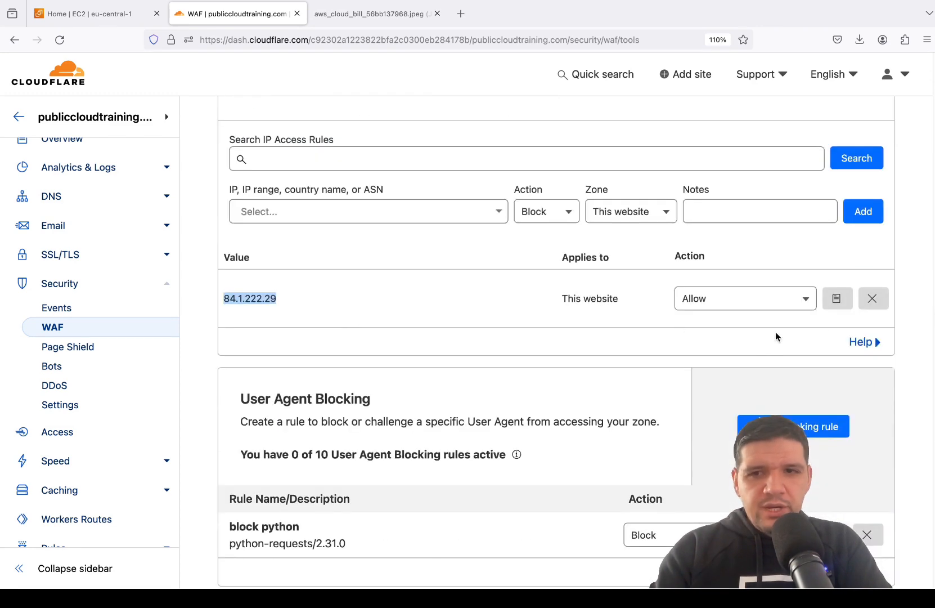
click(872, 298)
click(581, 351)
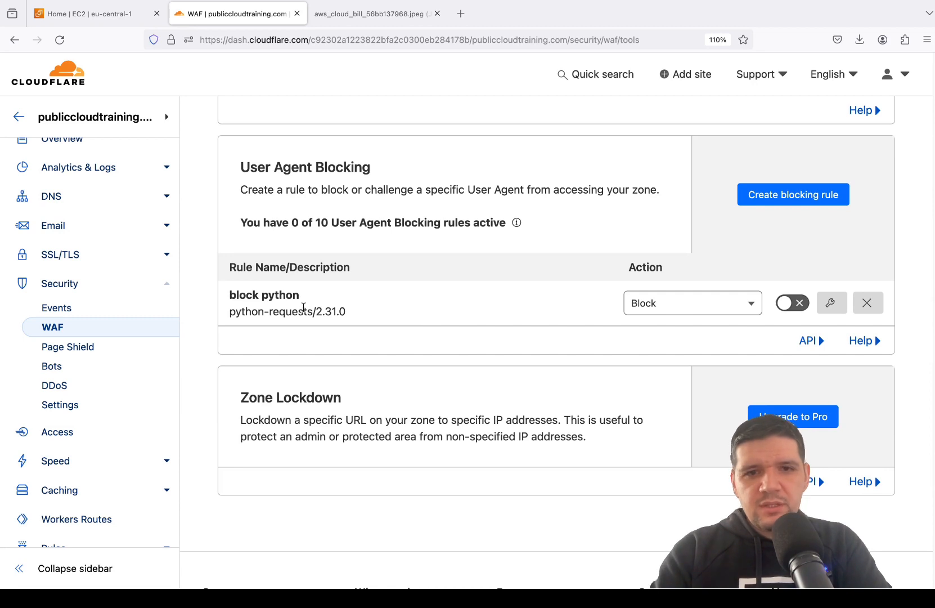
drag(230, 312, 322, 320)
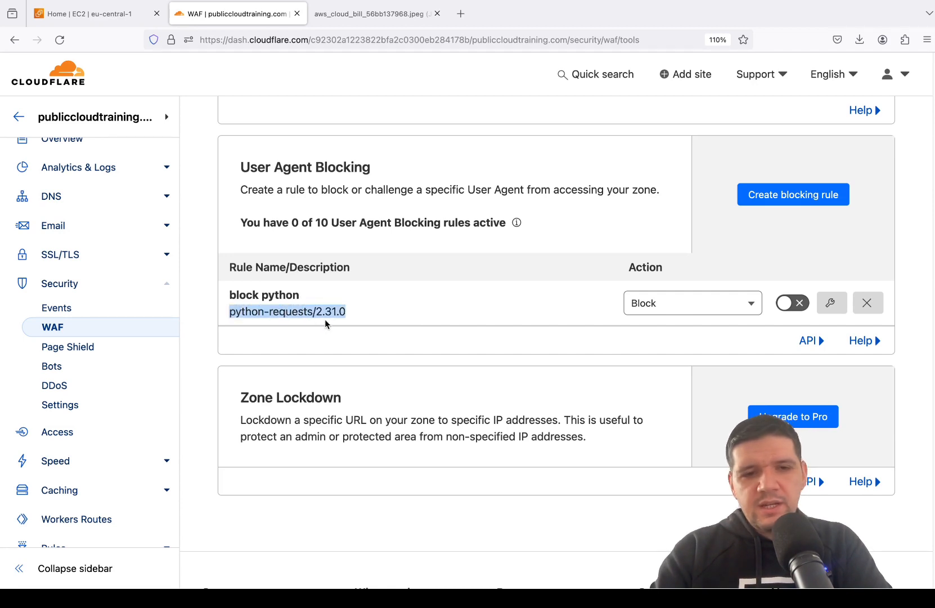
click(323, 309)
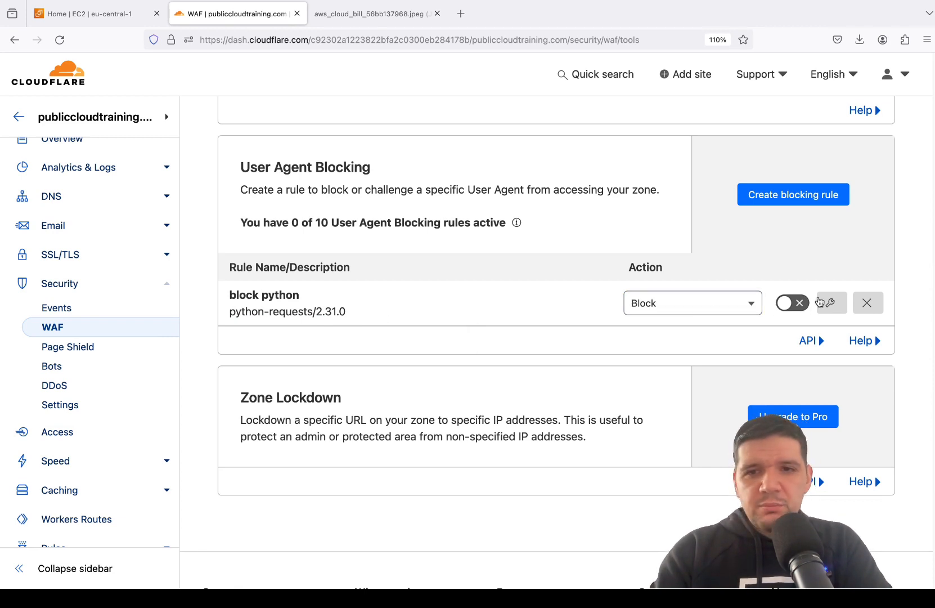
click(777, 197)
click(395, 265)
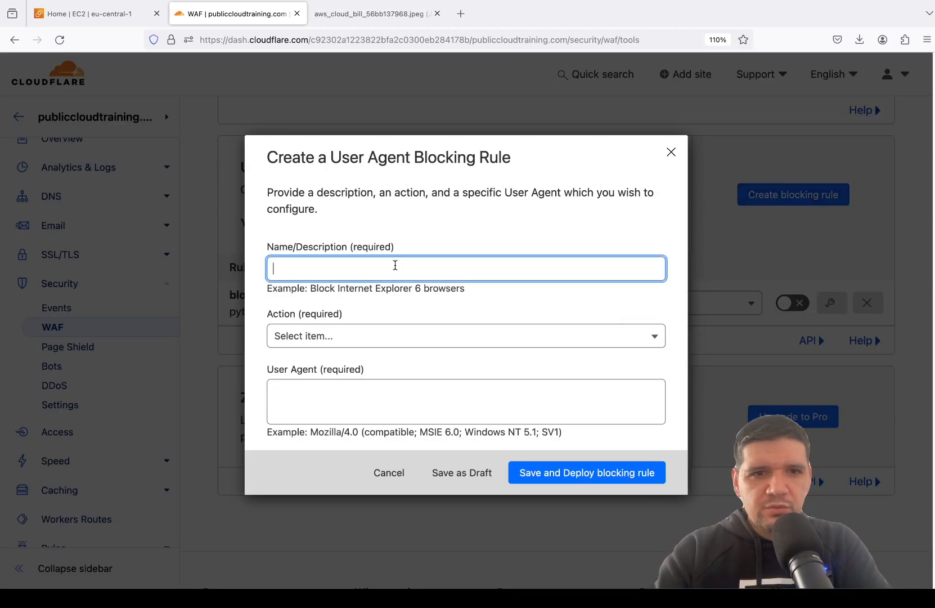
click(383, 343)
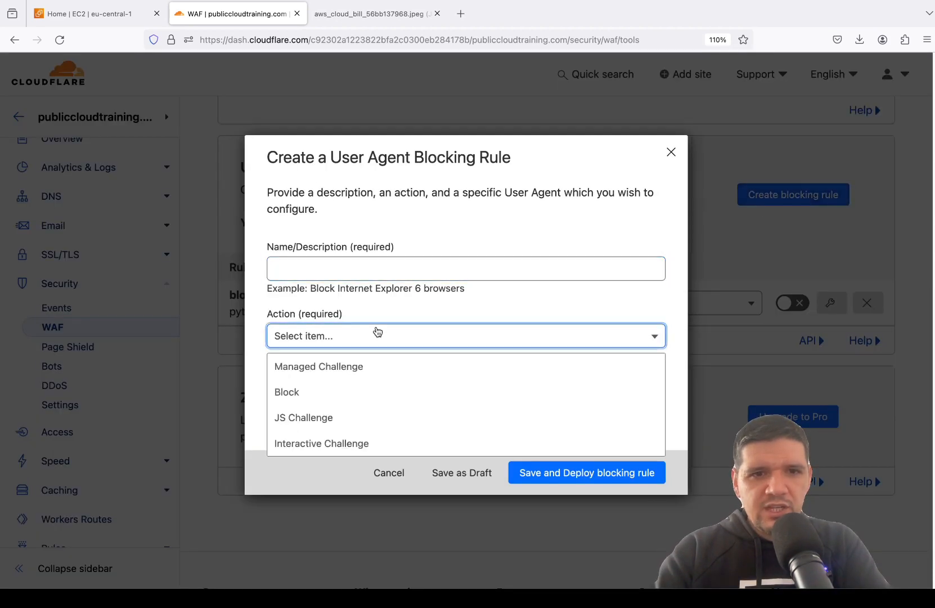
click(360, 397)
click(384, 389)
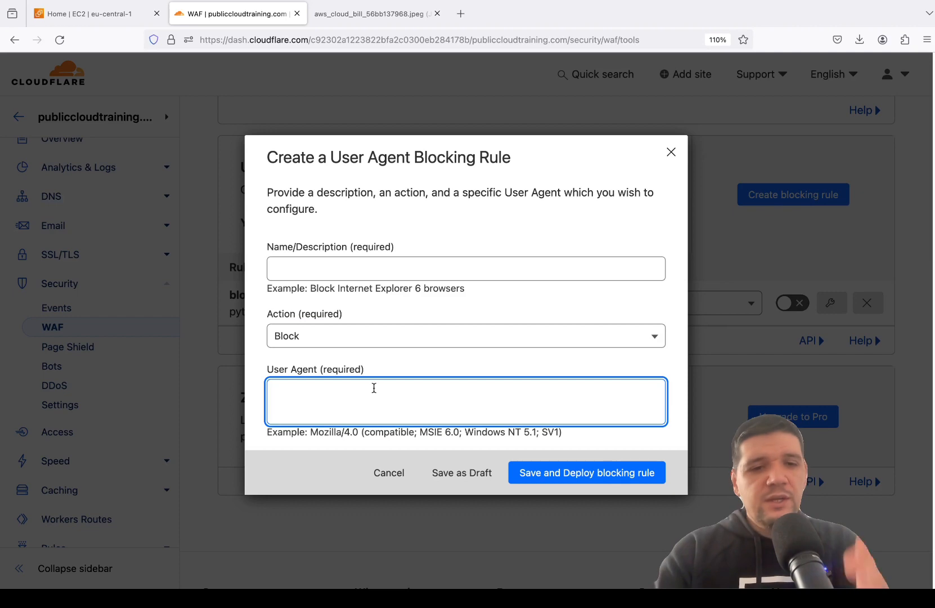
click(404, 471)
Switch to VS Code and review the terminal output of app.py's request to the pictures API
mouse_move(634, 560)
click(393, 560)
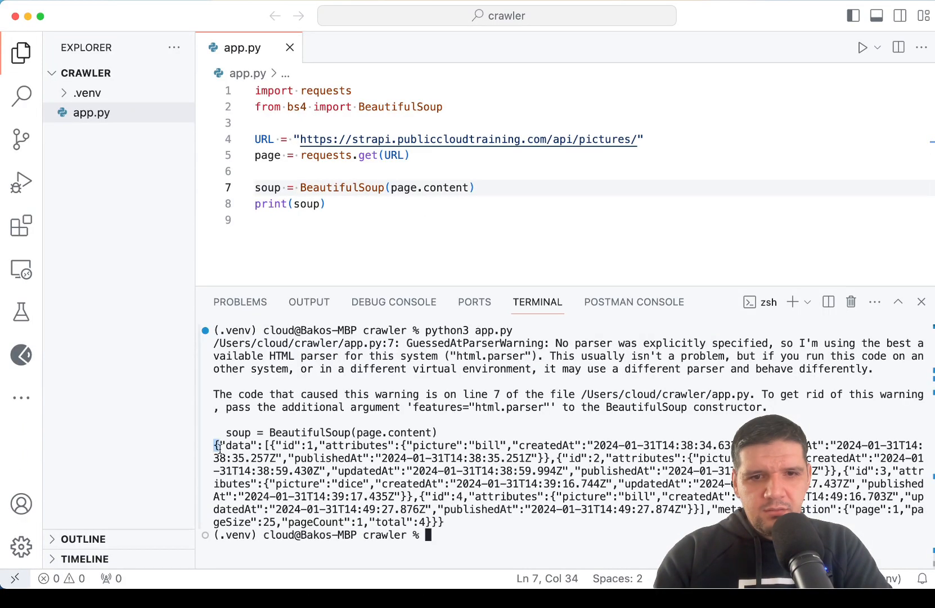
drag(214, 445, 405, 509)
click(448, 523)
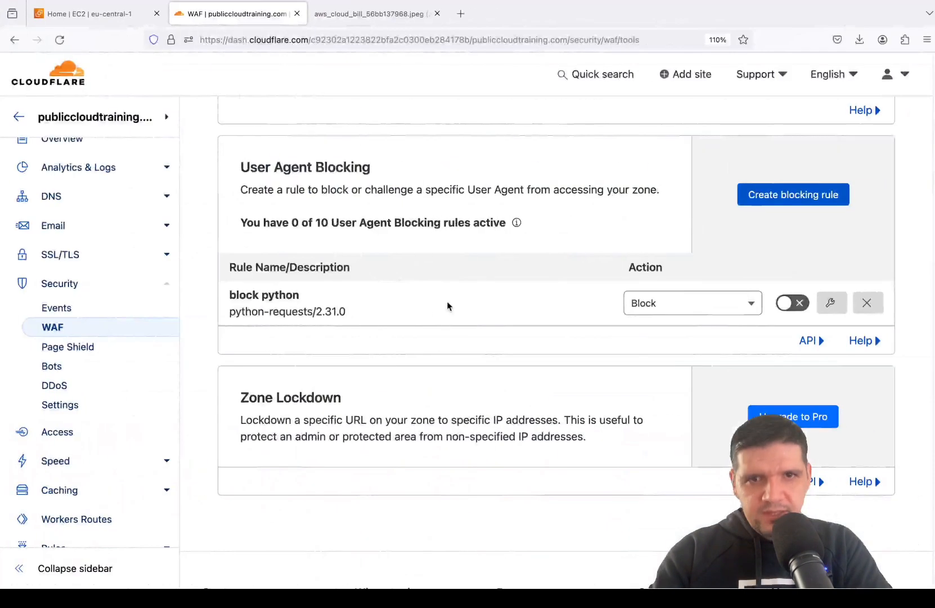
Enable Cloudflare's "block python" user agent rule, then rerun python3 app.py in the VS Code terminal to test it
click(793, 302)
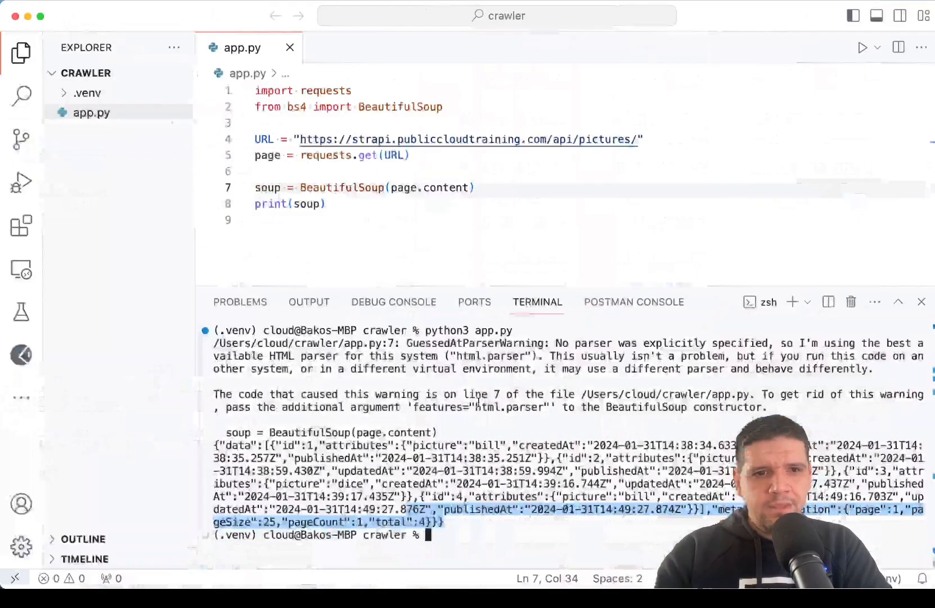
click(485, 413)
key(Up)
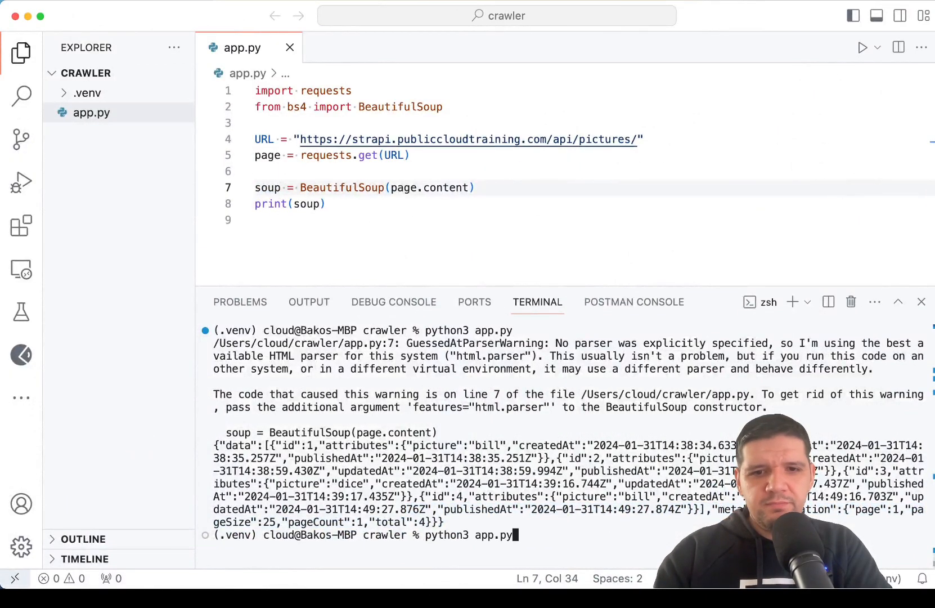
key(Return)
scroll(307, 484, up, 2)
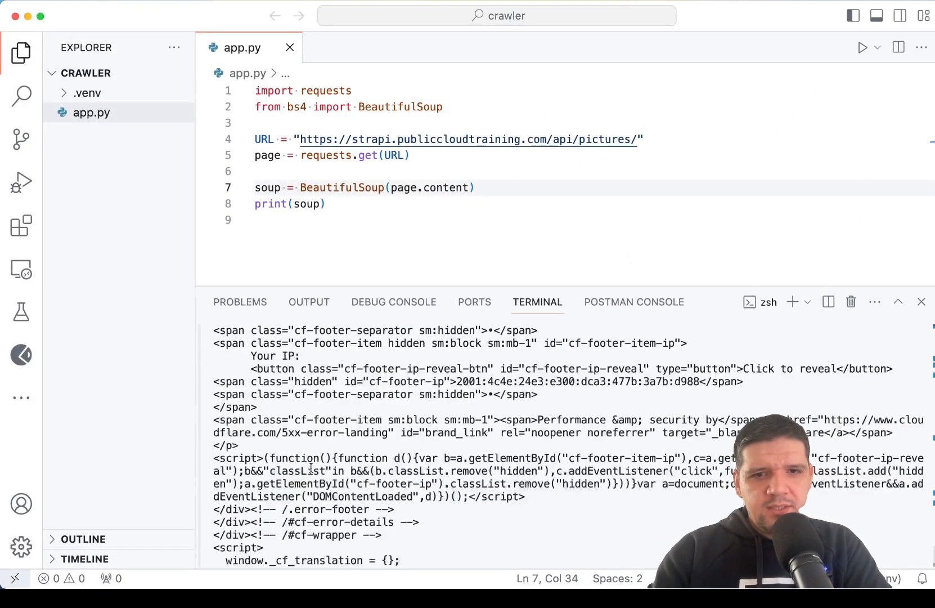
scroll(311, 467, up, 5)
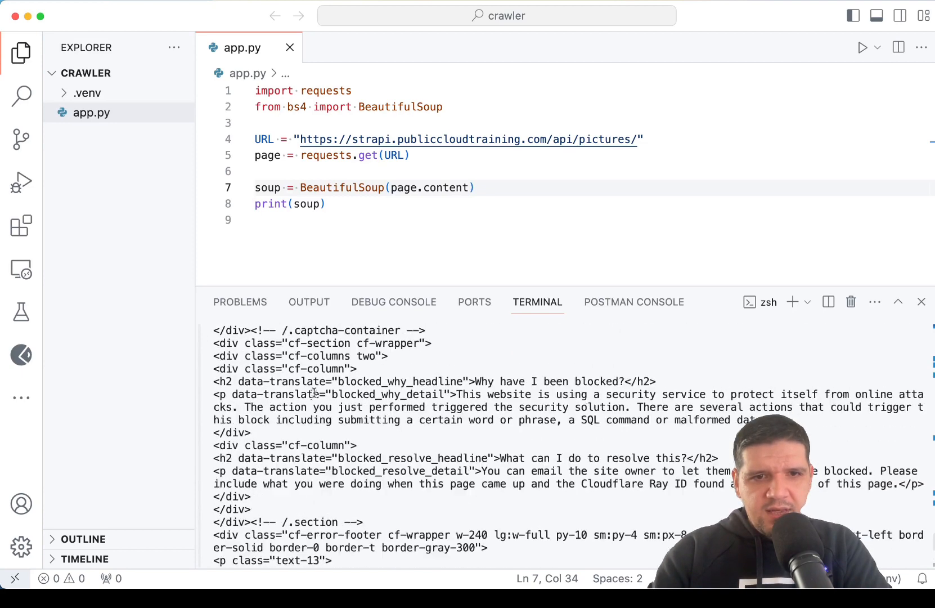
scroll(314, 393, up, 10)
scroll(332, 408, down, 20)
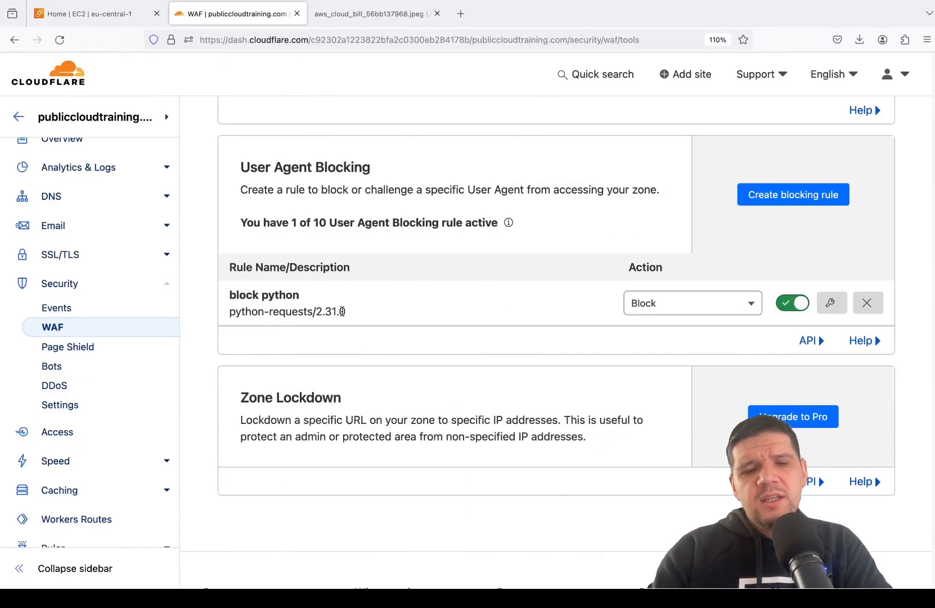
Disable the "block python" user agent blocking rule for python-requests/2.31.0 in Cloudflare
drag(343, 311, 231, 313)
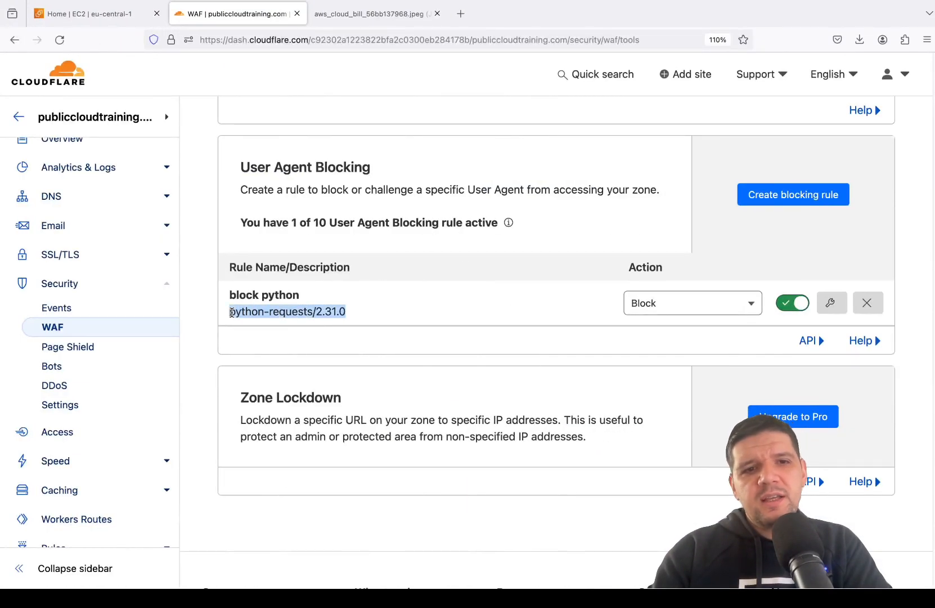
click(268, 313)
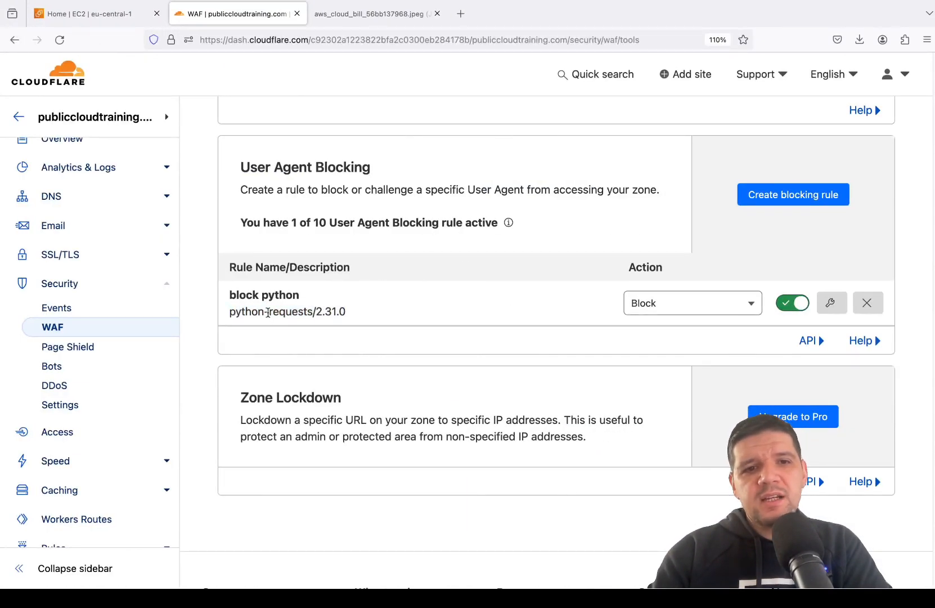
click(786, 305)
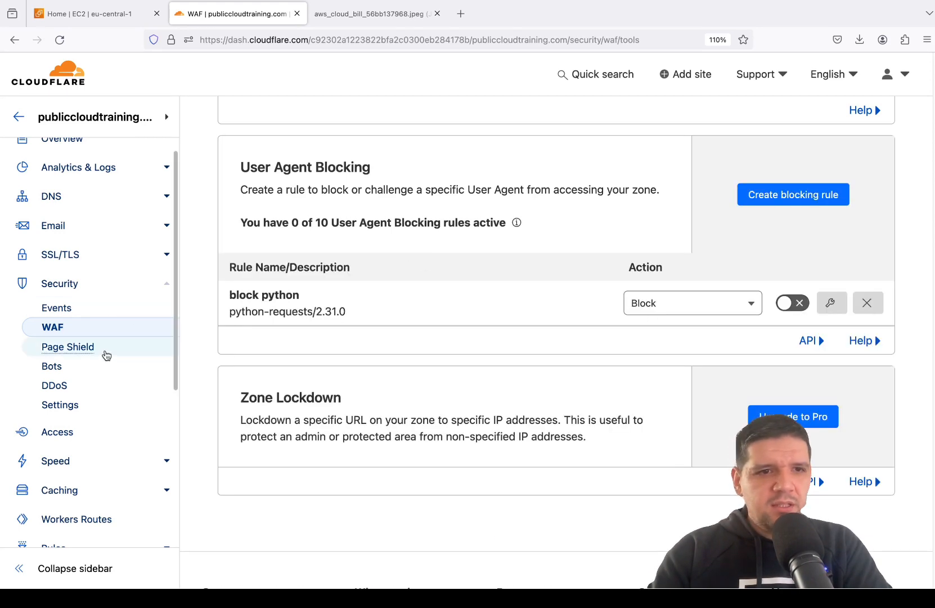
Start a new WAF custom rule and name it "block python"
click(88, 327)
scroll(388, 296, down, 3)
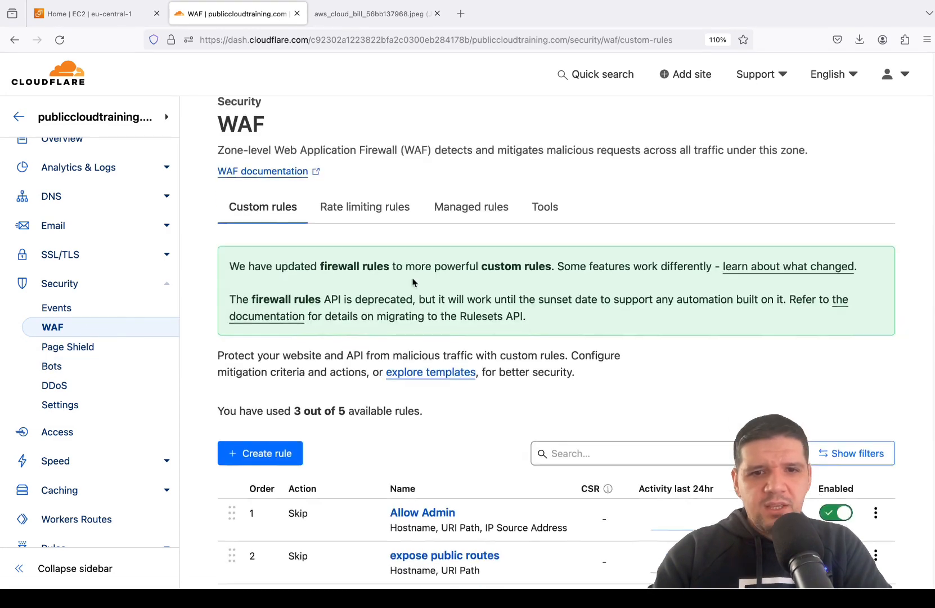
click(259, 376)
text(Block)
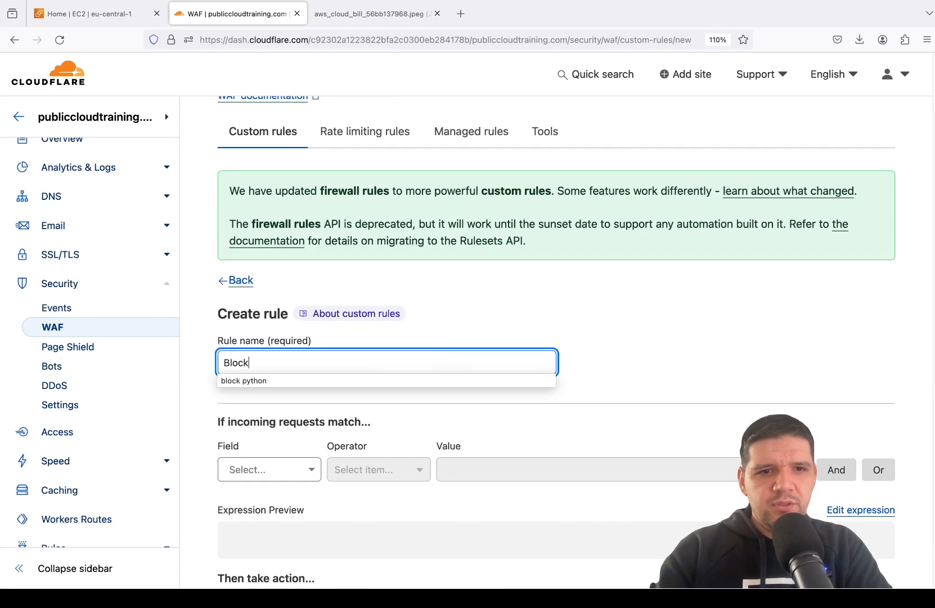
click(298, 380)
Set the rule's match condition to User Agent contains "python"
scroll(296, 379, down, 3)
click(294, 366)
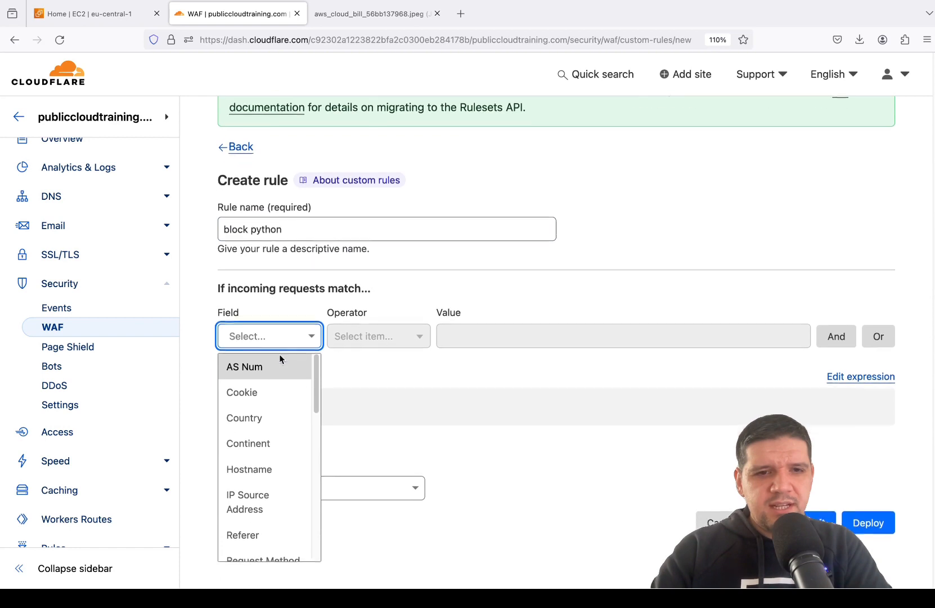
scroll(281, 371, down, 3)
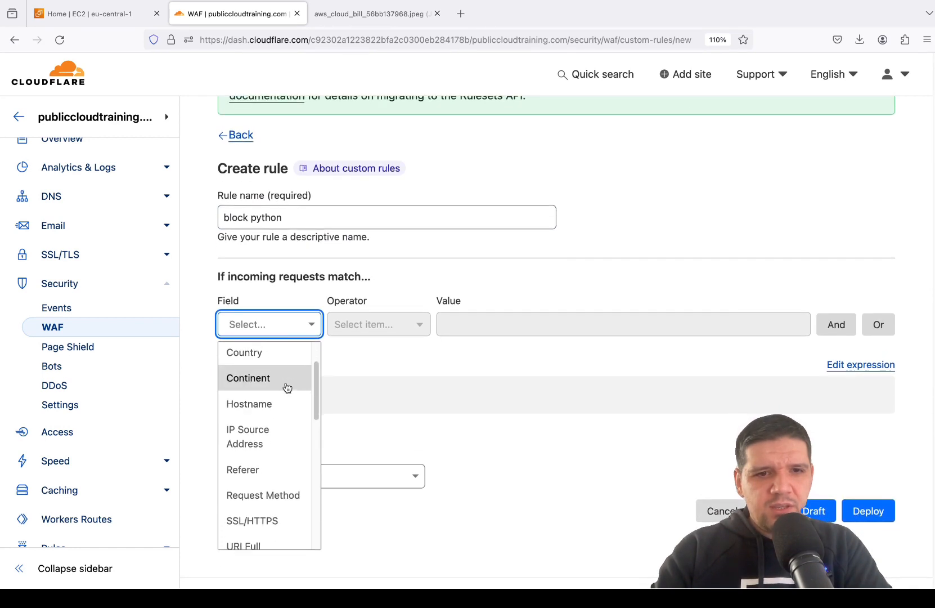
scroll(273, 401, down, 5)
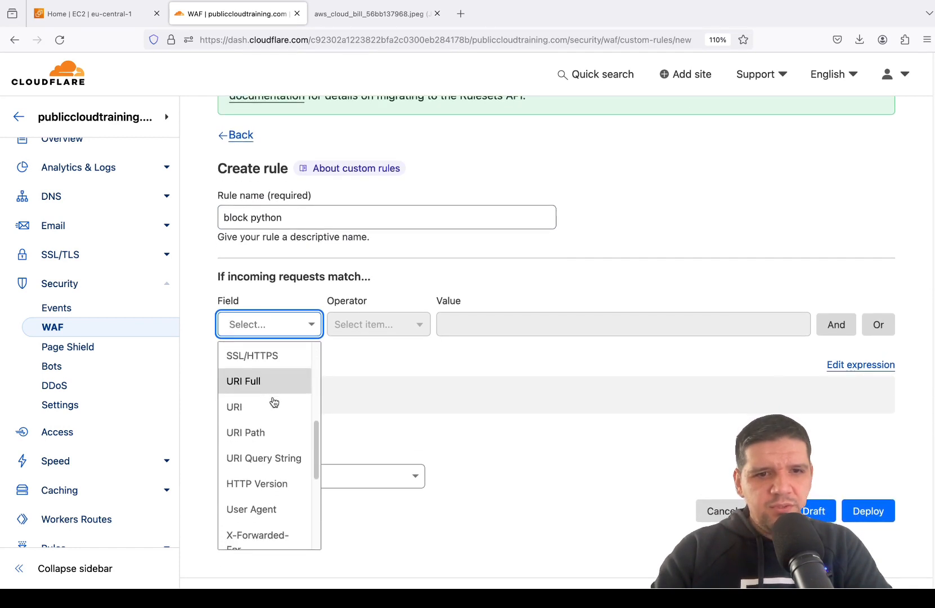
scroll(270, 405, down, 2)
click(256, 450)
click(354, 405)
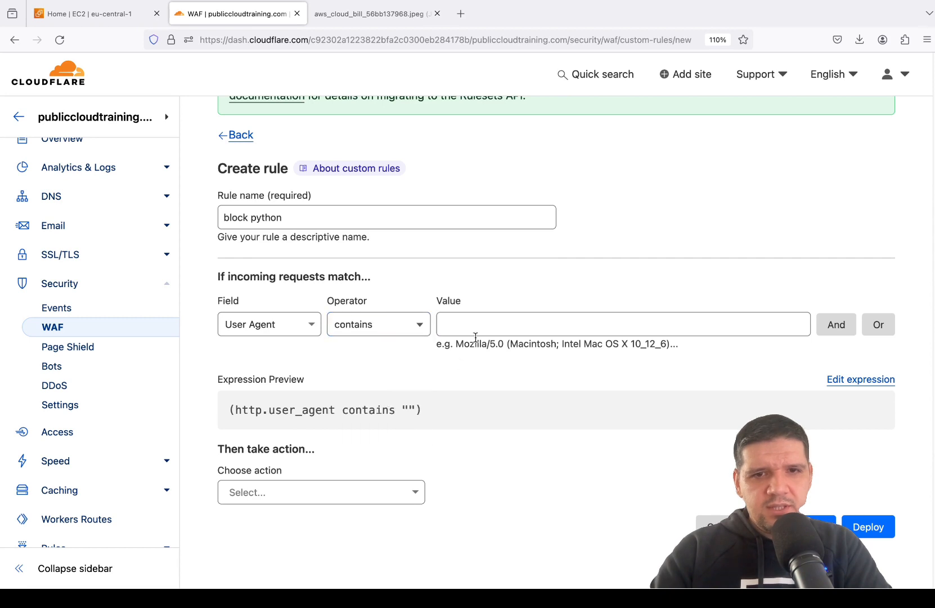
click(470, 325)
text(python)
Set the rule's action to Block and deploy the "block python" rule
scroll(382, 435, down, 1)
click(352, 450)
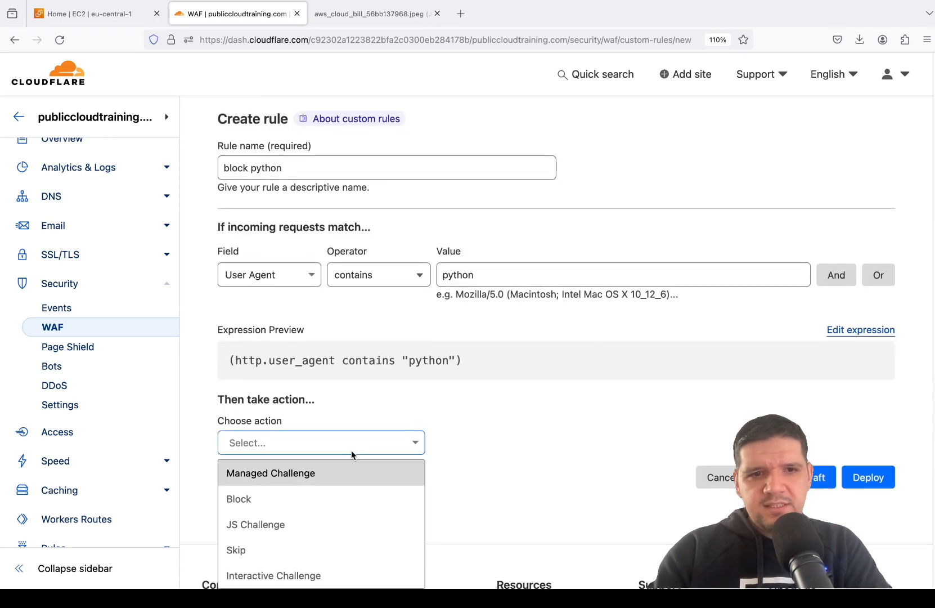
click(329, 494)
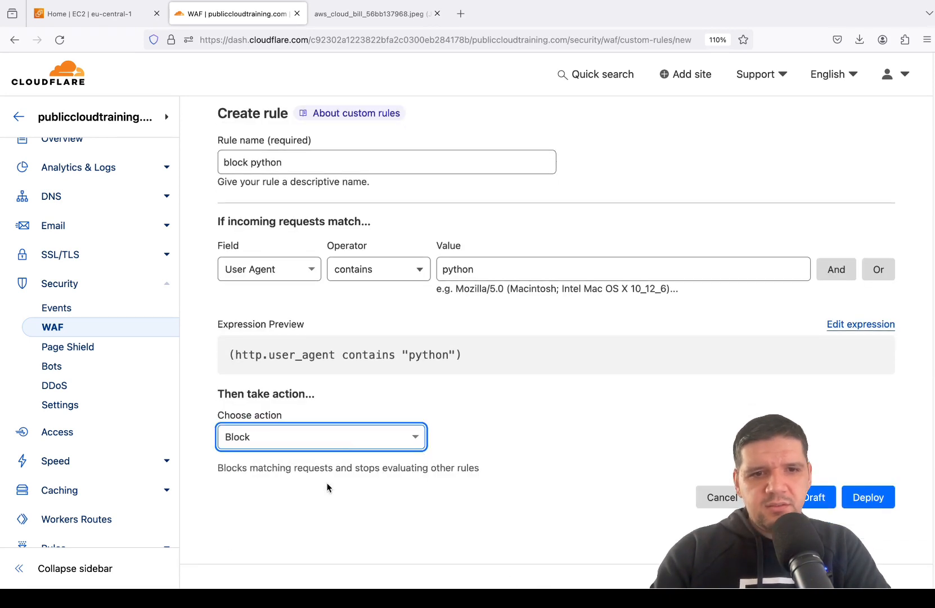
click(875, 504)
scroll(455, 323, down, 3)
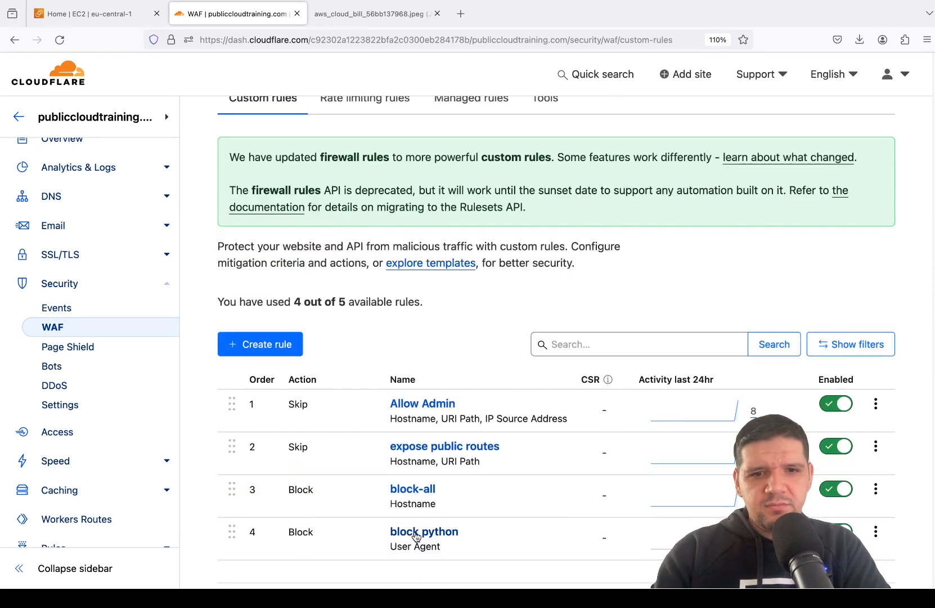
Move the "block python" rule to first place in the rule order, switch to Visual Studio Code and rerun app.py with python3
drag(230, 534, 228, 400)
key(super+Tab)
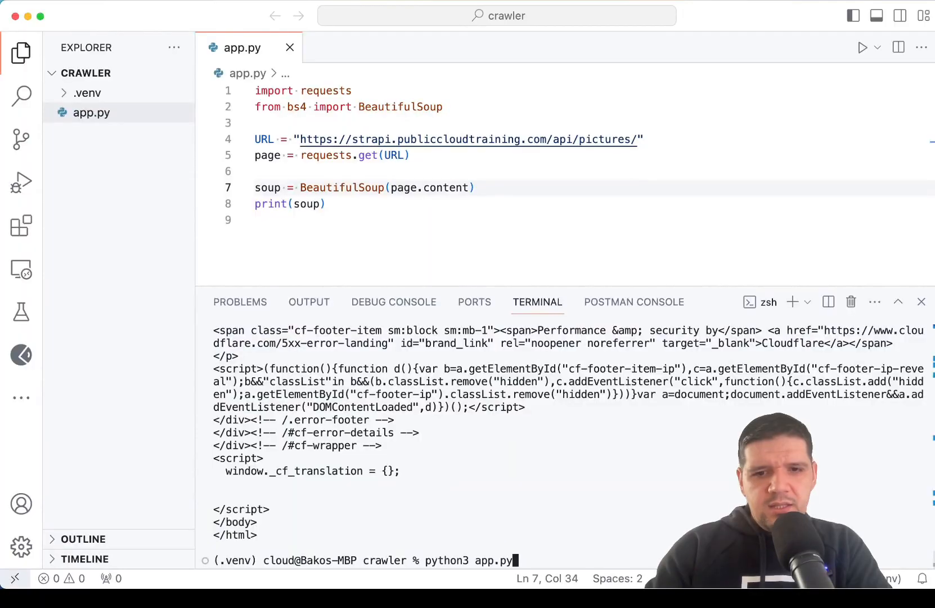
key(Return)
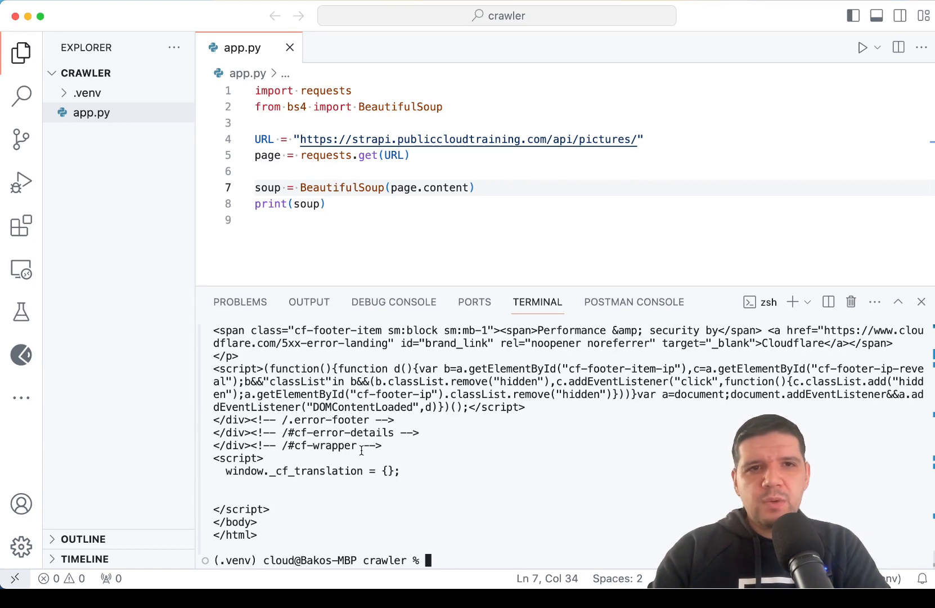
Return to the Cloudflare dashboard in the browser and enable Bot Fight Mode in the domain's bot security settings
key(super+Tab)
click(107, 369)
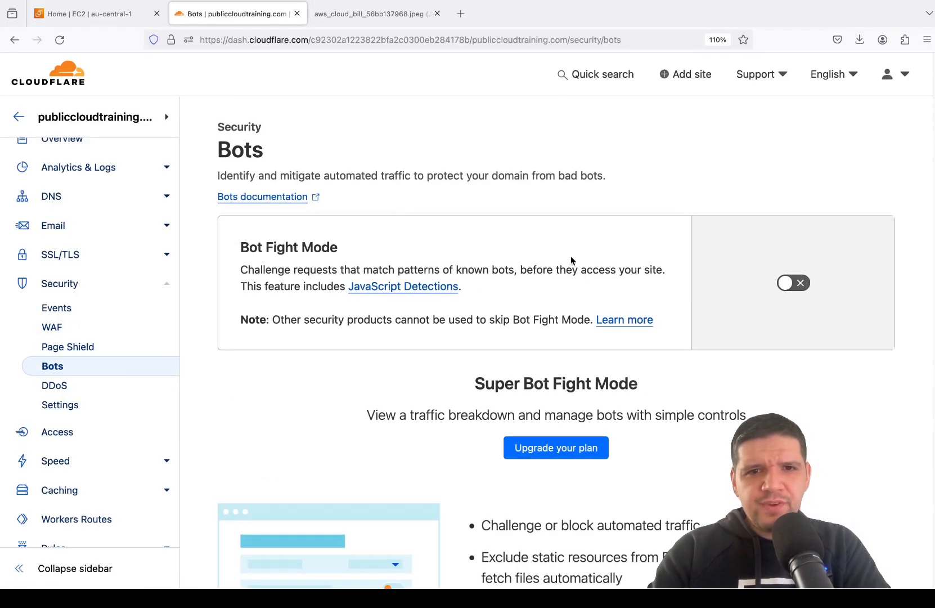
click(793, 286)
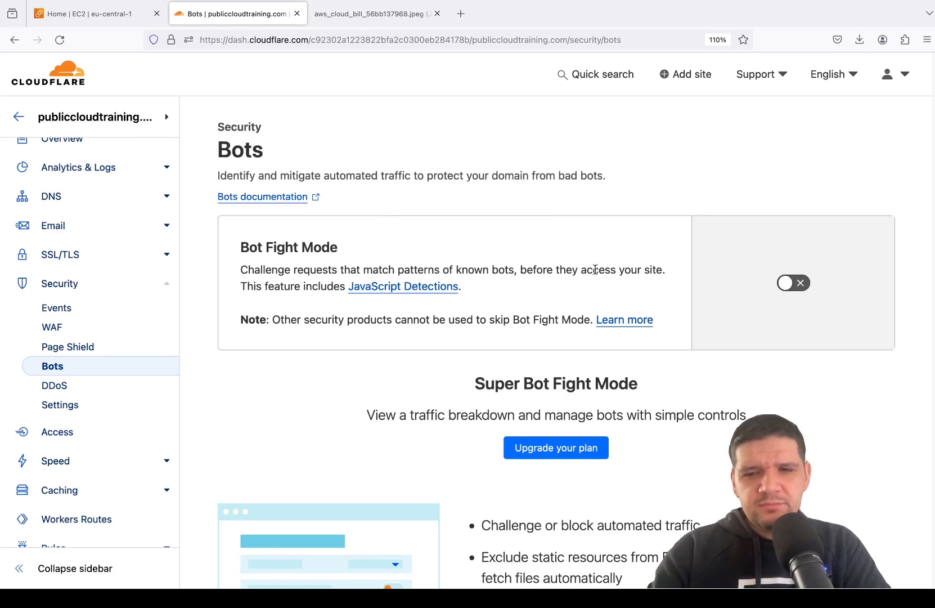
drag(242, 271, 653, 276)
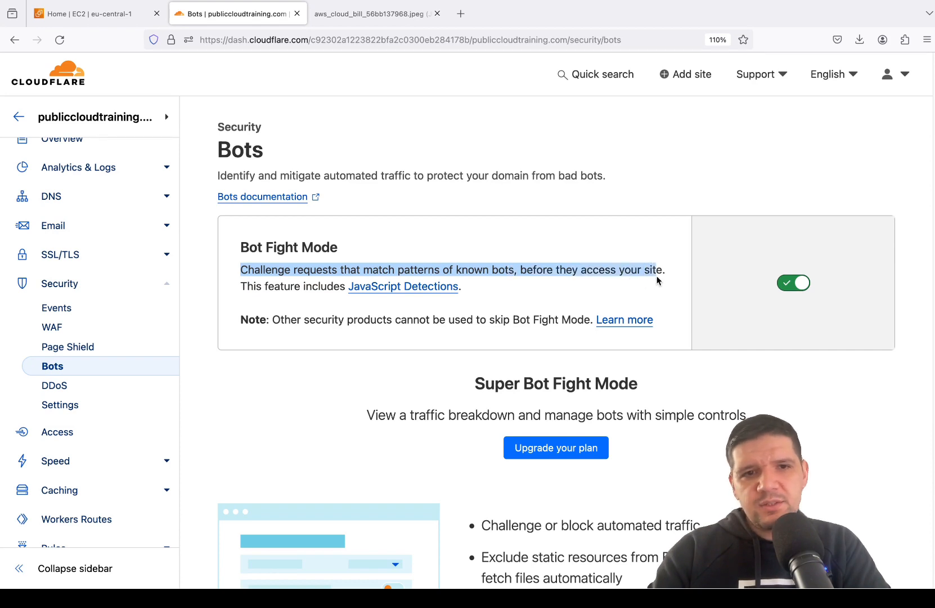
click(563, 264)
Open the domain's DDoS security page and read the description of HTTP DDoS attack protection
scroll(33, 427, up, 1)
click(50, 406)
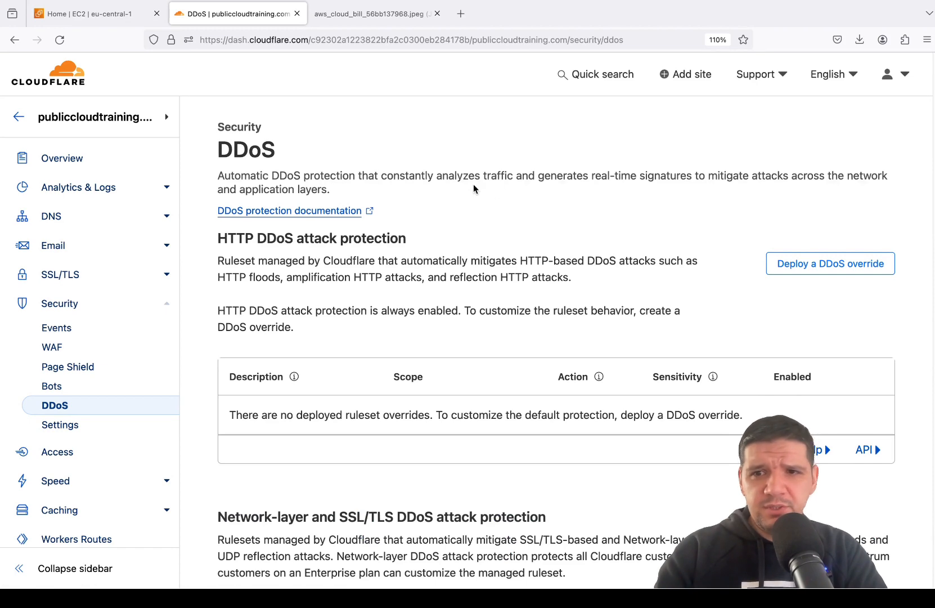
scroll(473, 185, down, 1)
scroll(473, 185, up, 1)
drag(219, 310, 485, 316)
click(485, 316)
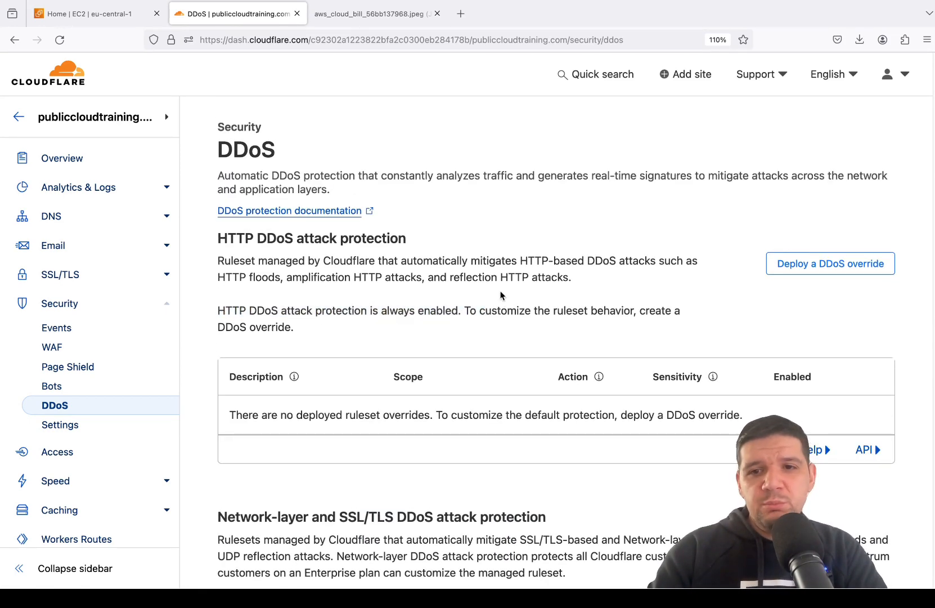
Open the HTTP DDoS override configuration and review its scope, ruleset action, ruleset sensitivity and rule options
click(827, 266)
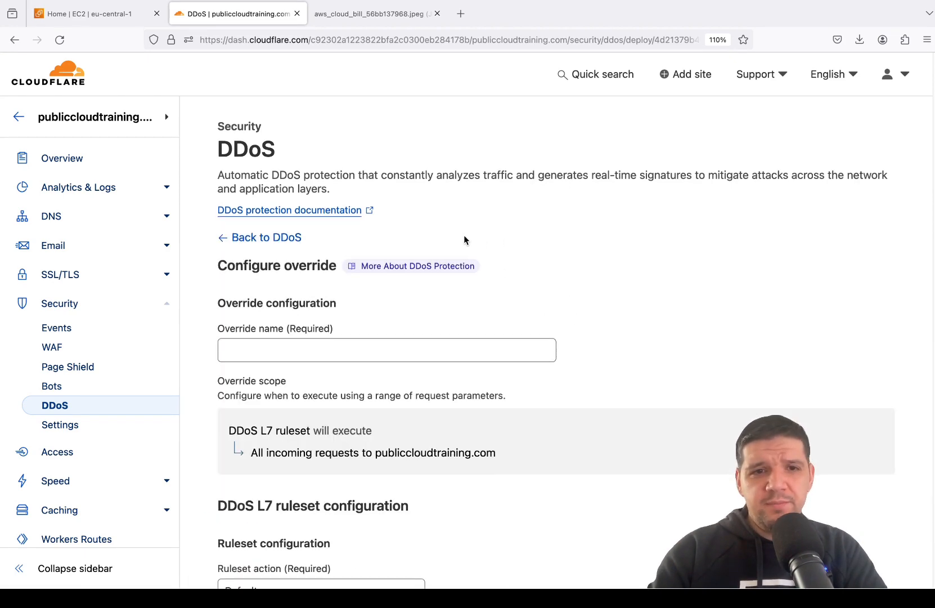
scroll(464, 235, down, 5)
scroll(473, 239, up, 5)
scroll(466, 242, down, 7)
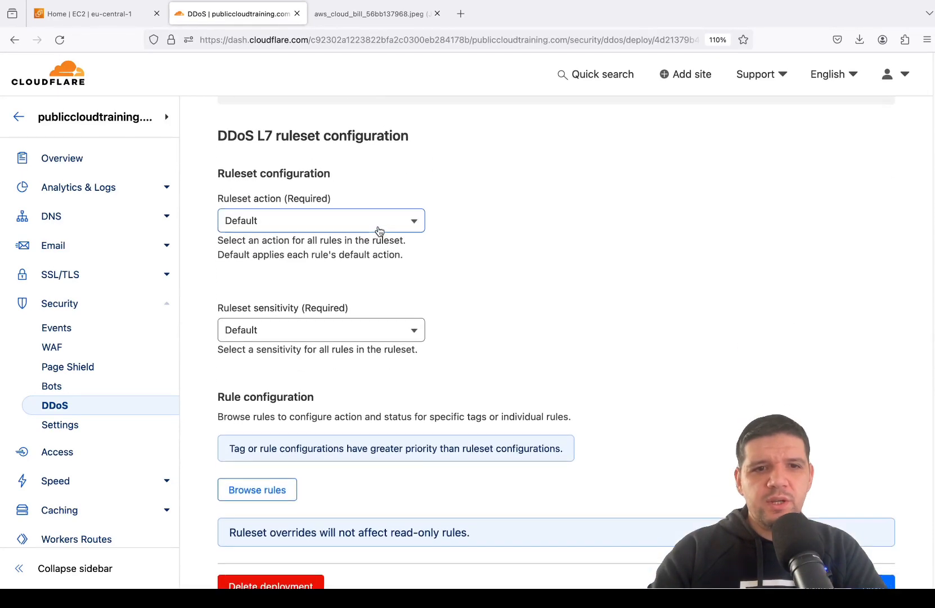
scroll(374, 225, down, 3)
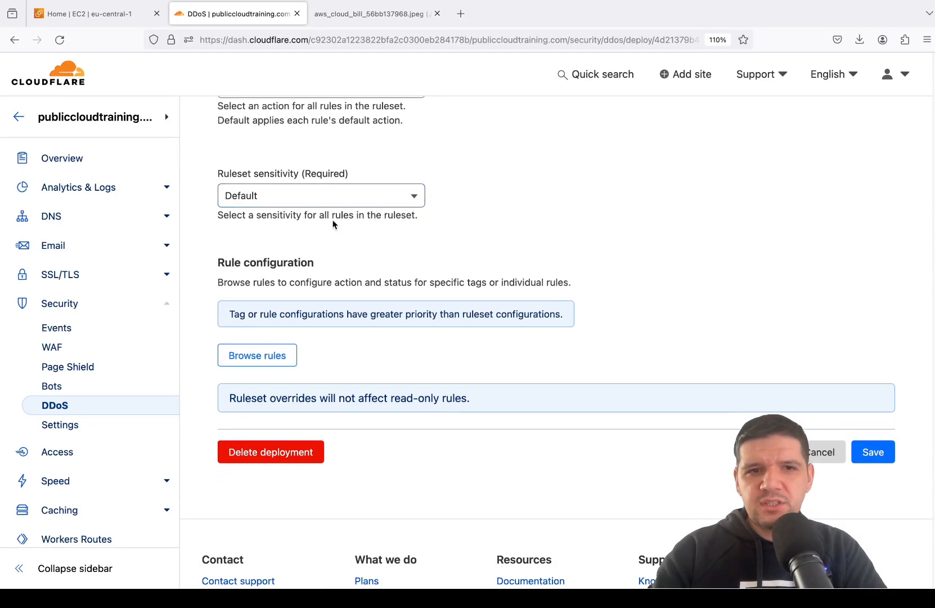